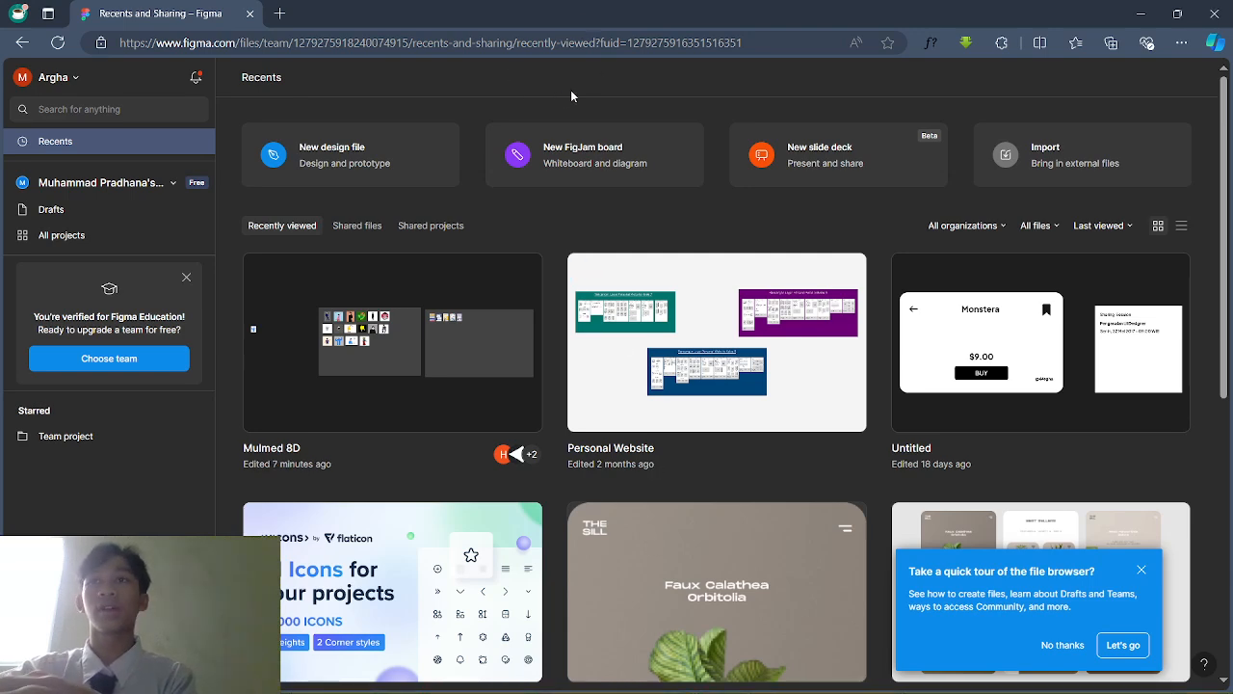
Step: Create a new blank design file named Untitled from the Drafts page
{"action": "left_click", "coordinate": [46, 78]}
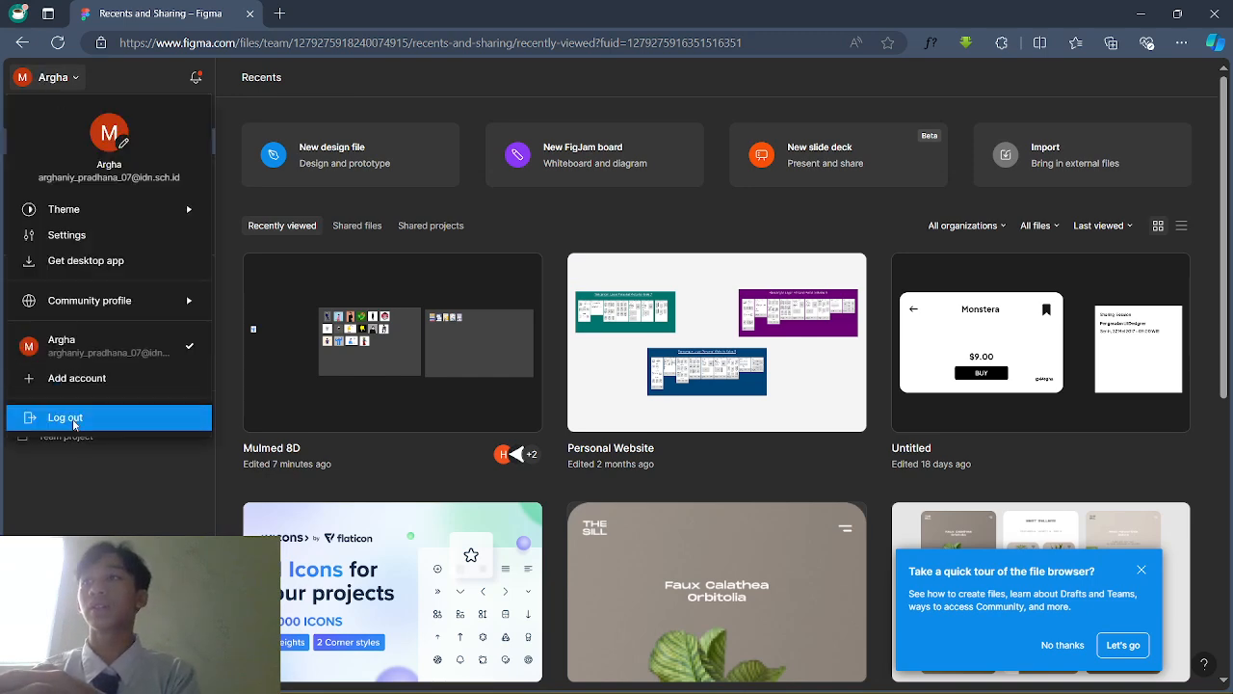
{"action": "left_click", "coordinate": [33, 75]}
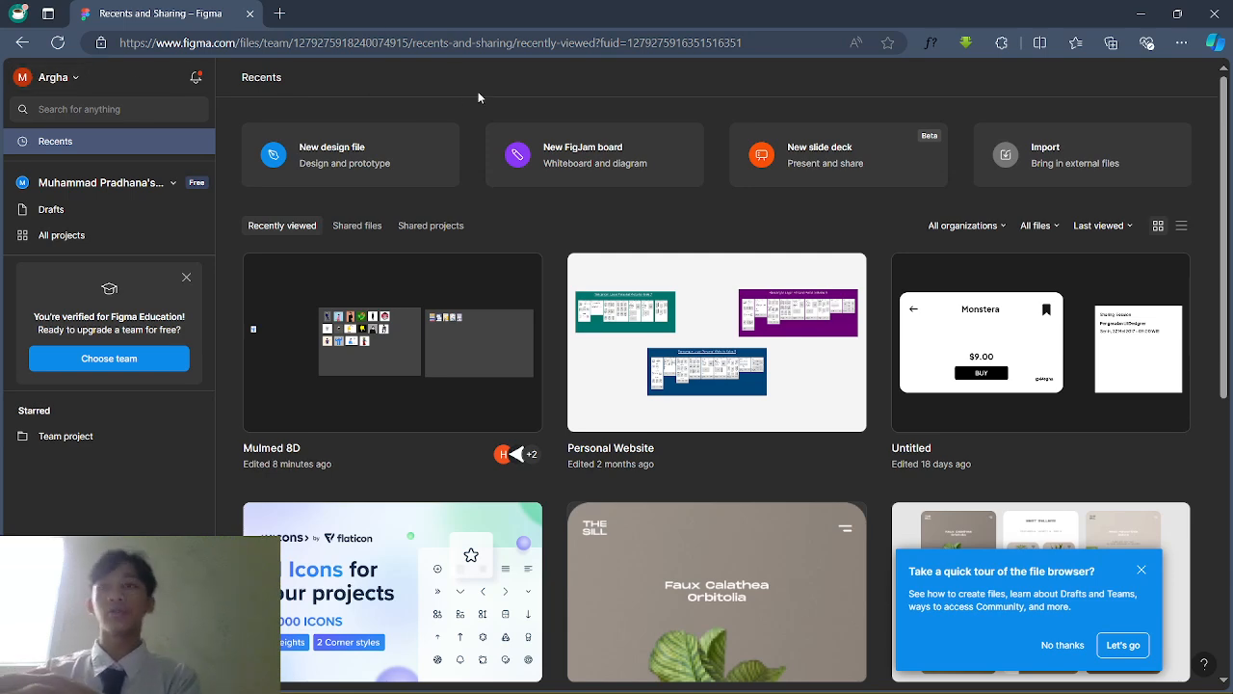
{"action": "left_click", "coordinate": [324, 164]}
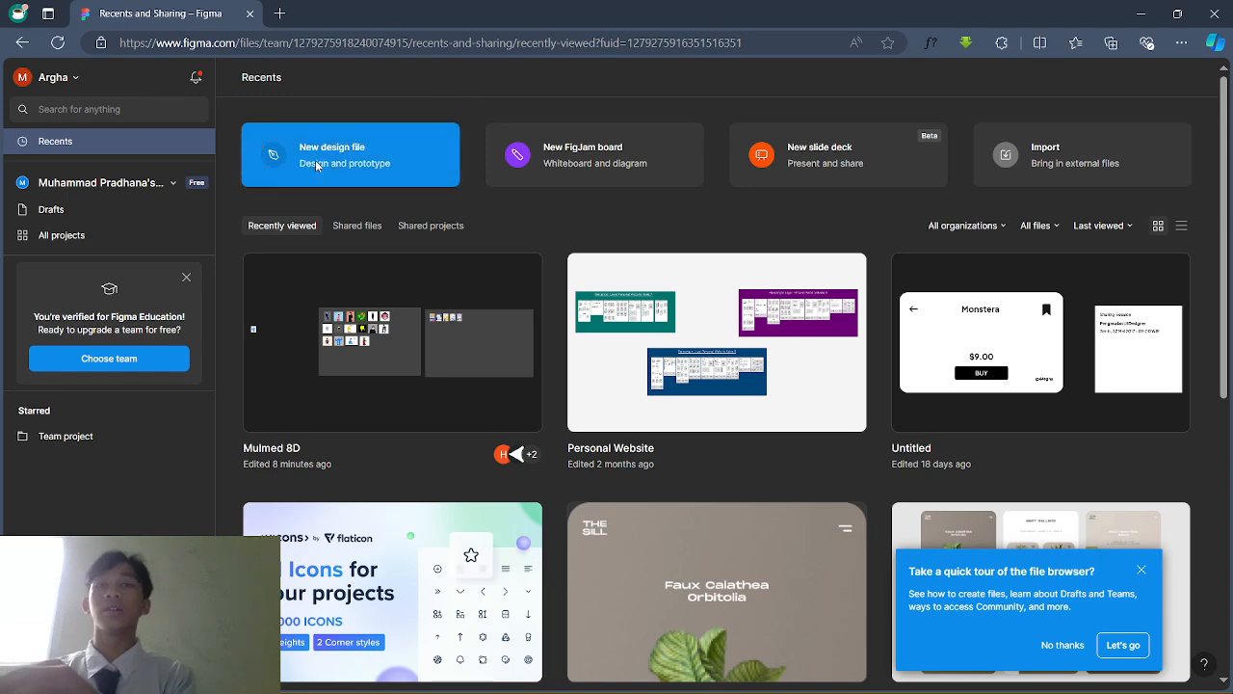
{"action": "left_click", "coordinate": [318, 166]}
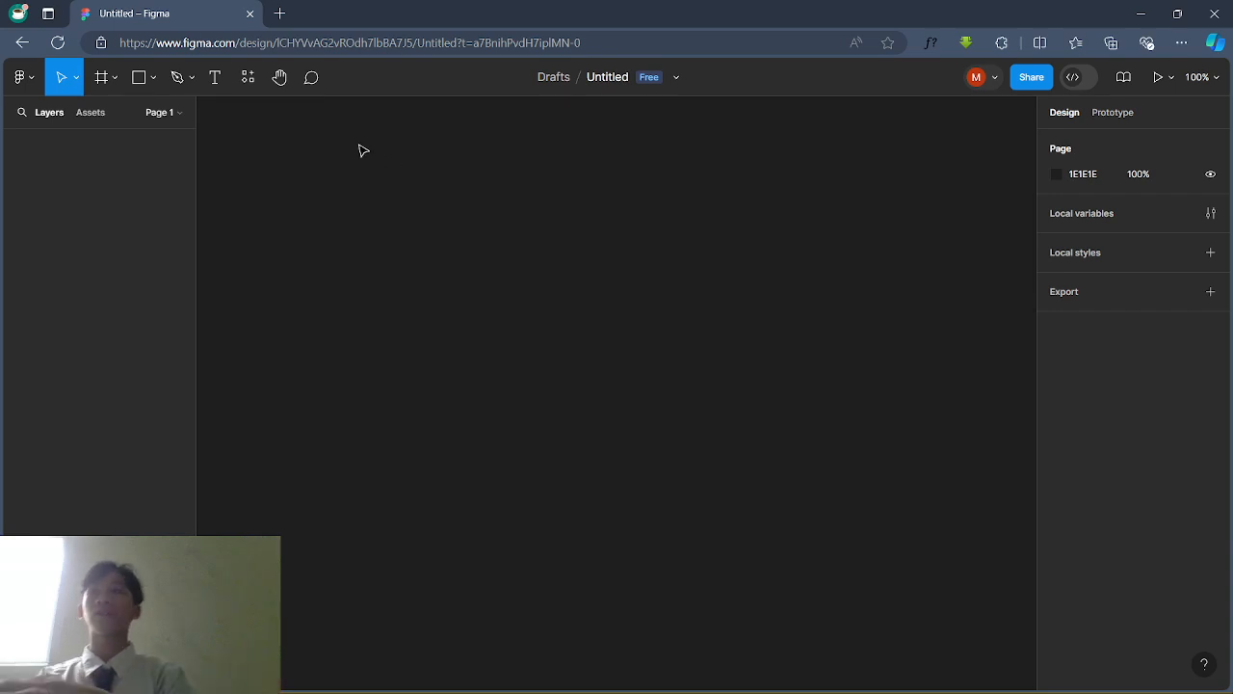
Step: Search Bing for 'figma' in a new tab and open Figma's login page
{"action": "left_click", "coordinate": [277, 13]}
{"action": "type", "text": "figma"}
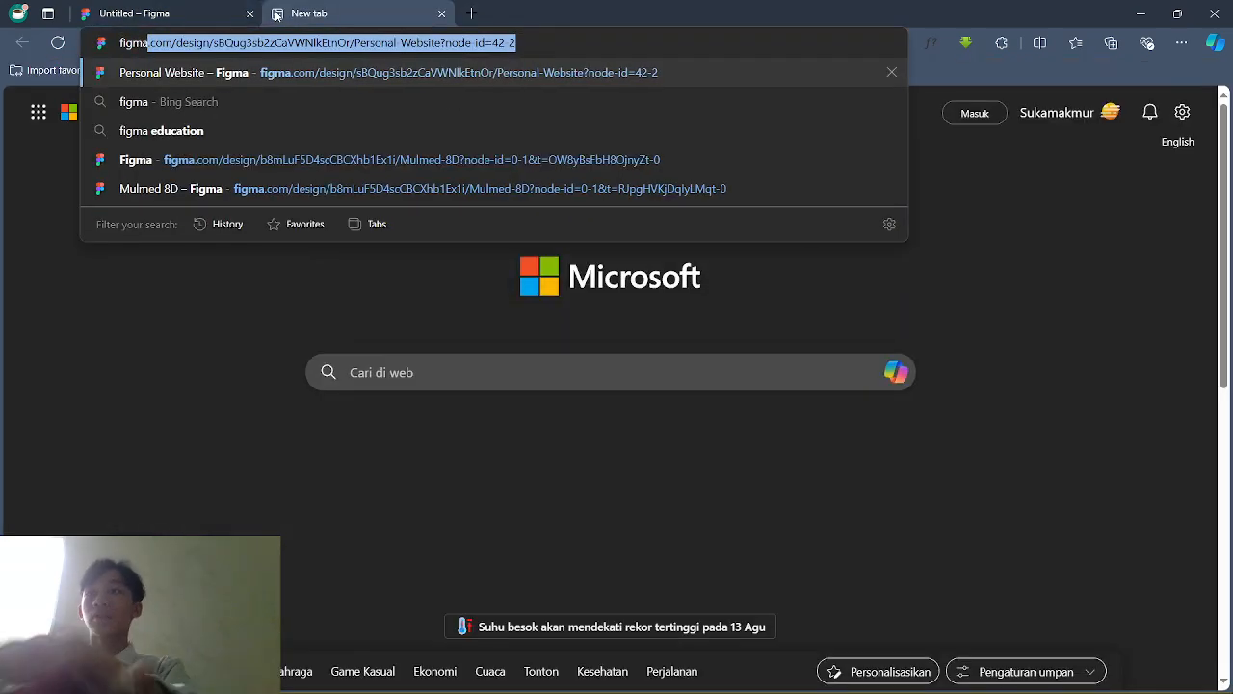
{"action": "key", "text": "Delete"}
{"action": "key", "text": "Return"}
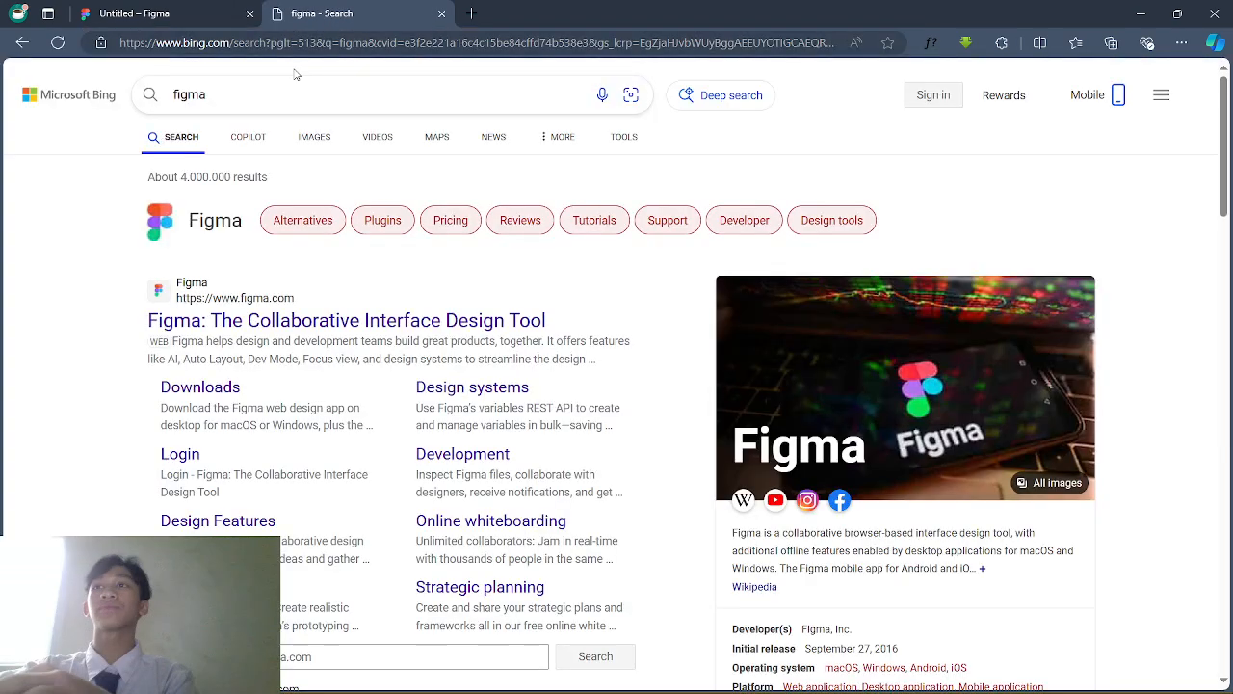
{"action": "scroll", "coordinate": [183, 211], "scroll_direction": "down", "scroll_amount": 3}
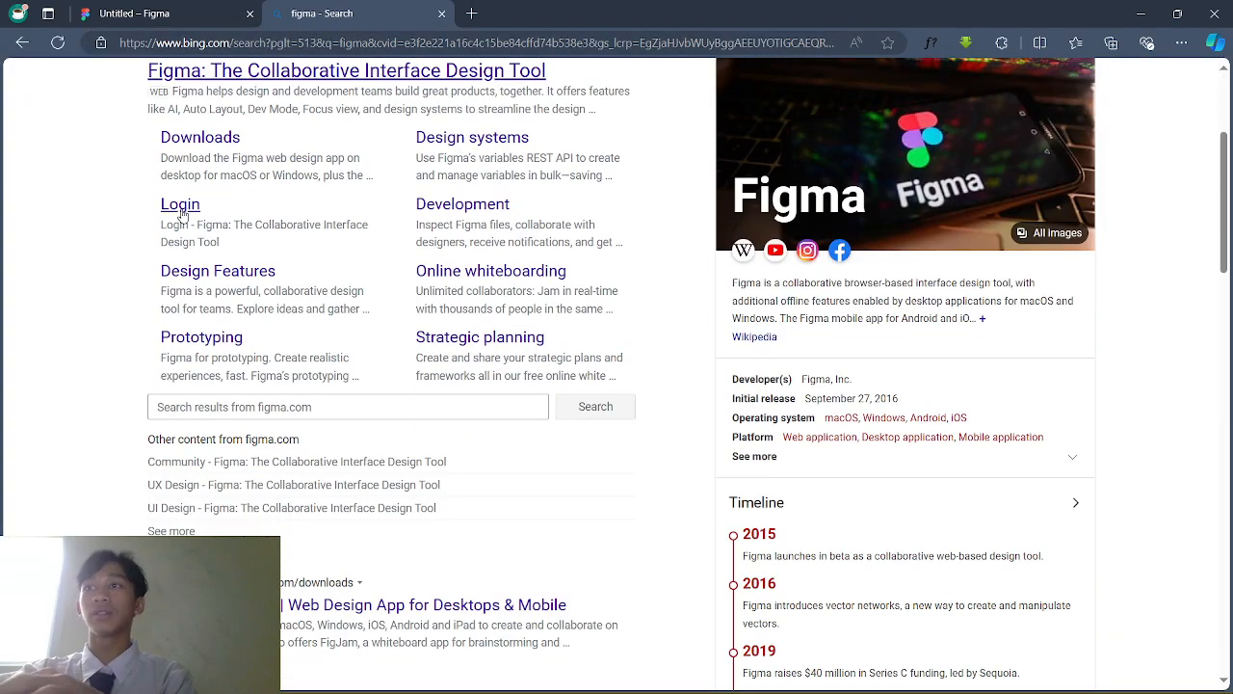
{"action": "left_click", "coordinate": [183, 204]}
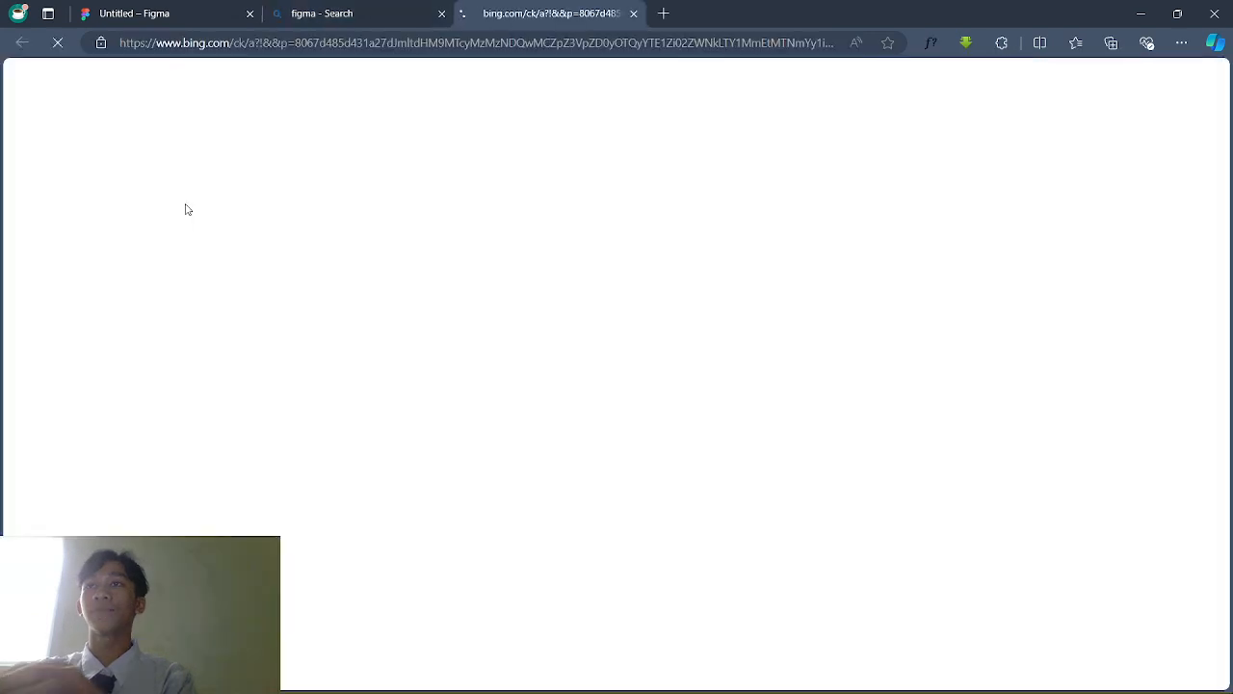
Step: Close the search tab, clear the autofilled email, and switch to creating a new account
{"action": "left_click", "coordinate": [442, 14]}
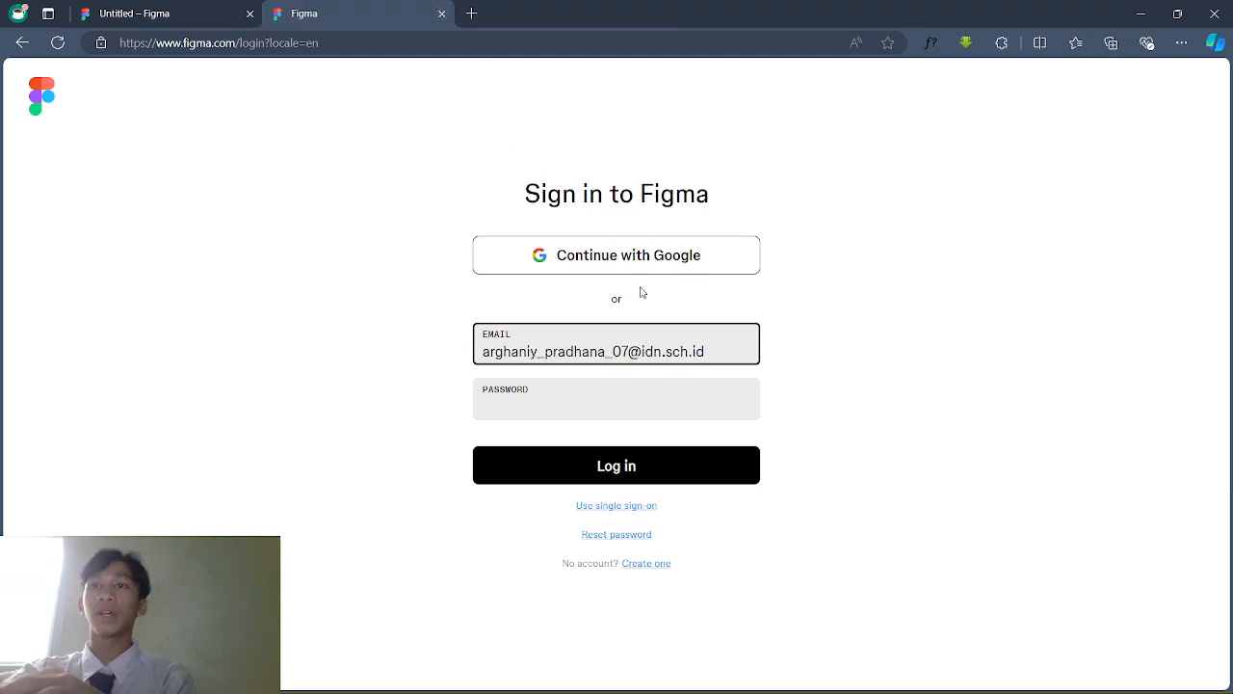
{"action": "key", "text": "ctrl+a"}
{"action": "key", "text": "BackSpace"}
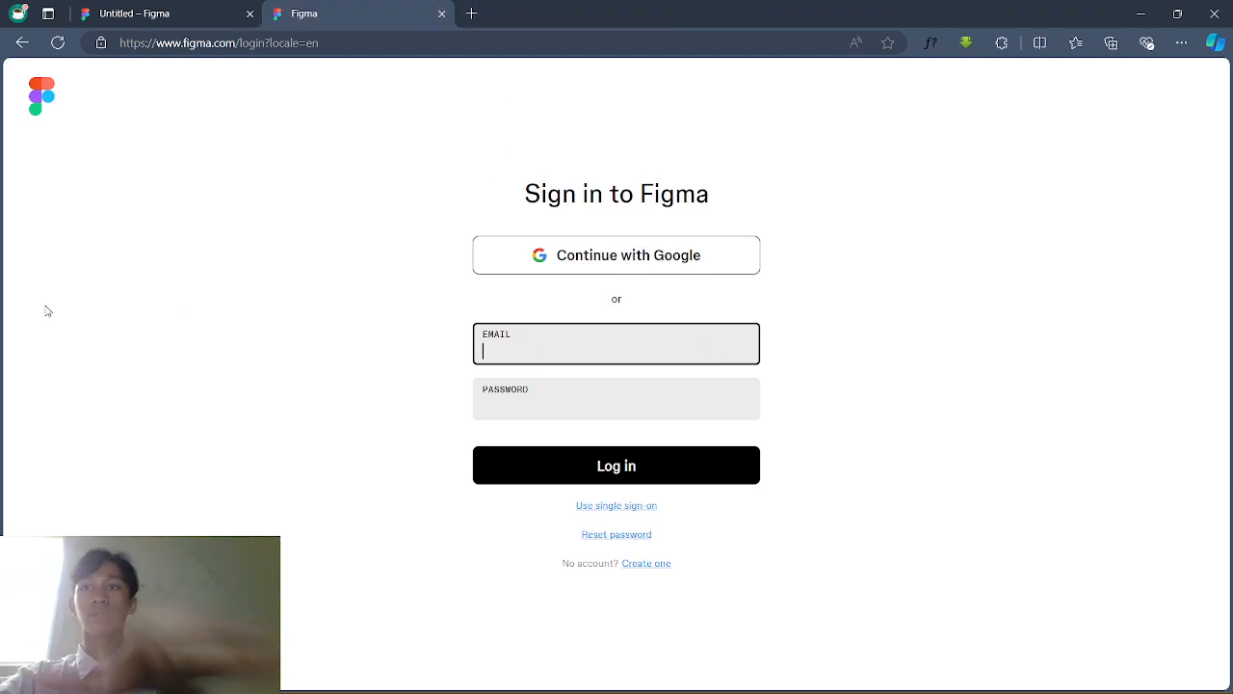
{"action": "left_click", "coordinate": [128, 316]}
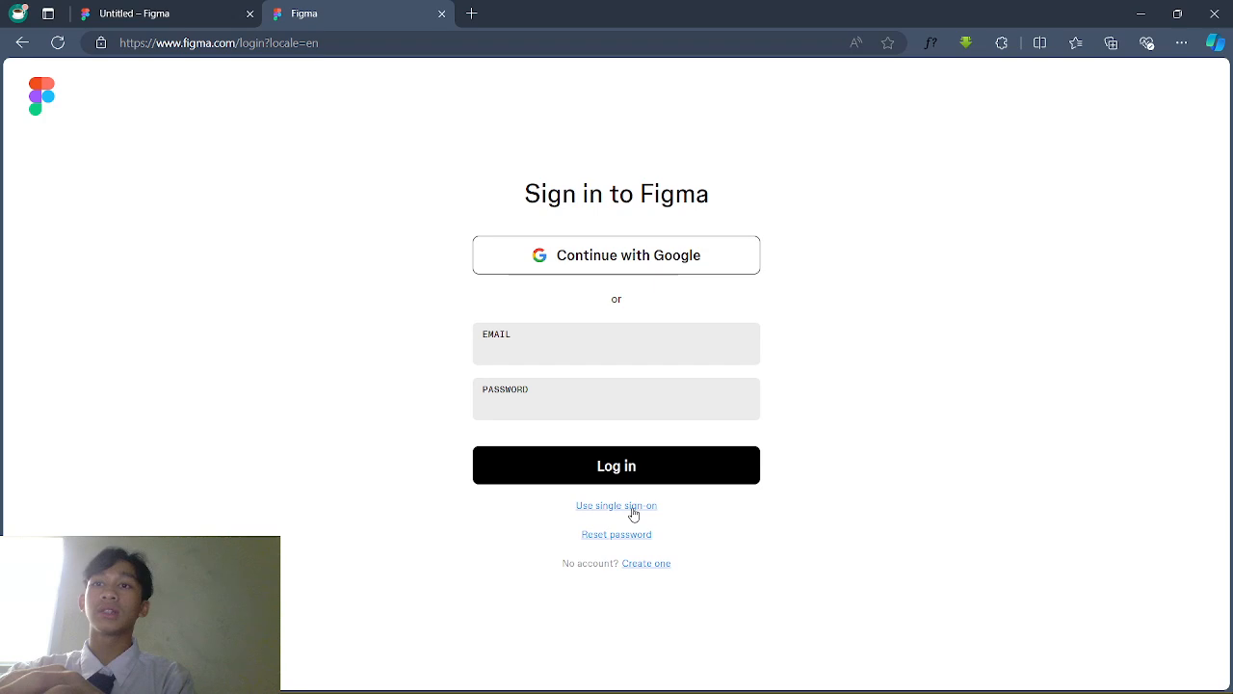
{"action": "left_click", "coordinate": [634, 568]}
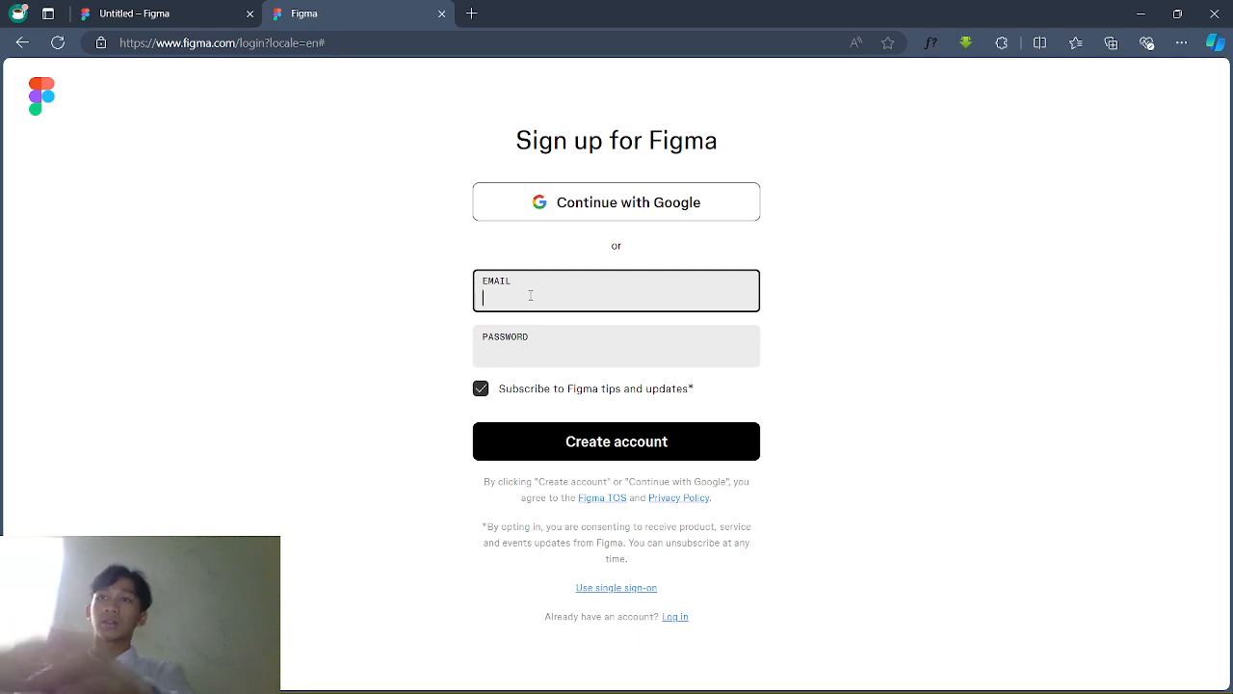
Step: Submit the sign-up form with the suggested email and a password, tips subscription turned off
{"action": "left_click", "coordinate": [479, 395]}
{"action": "left_click", "coordinate": [538, 301]}
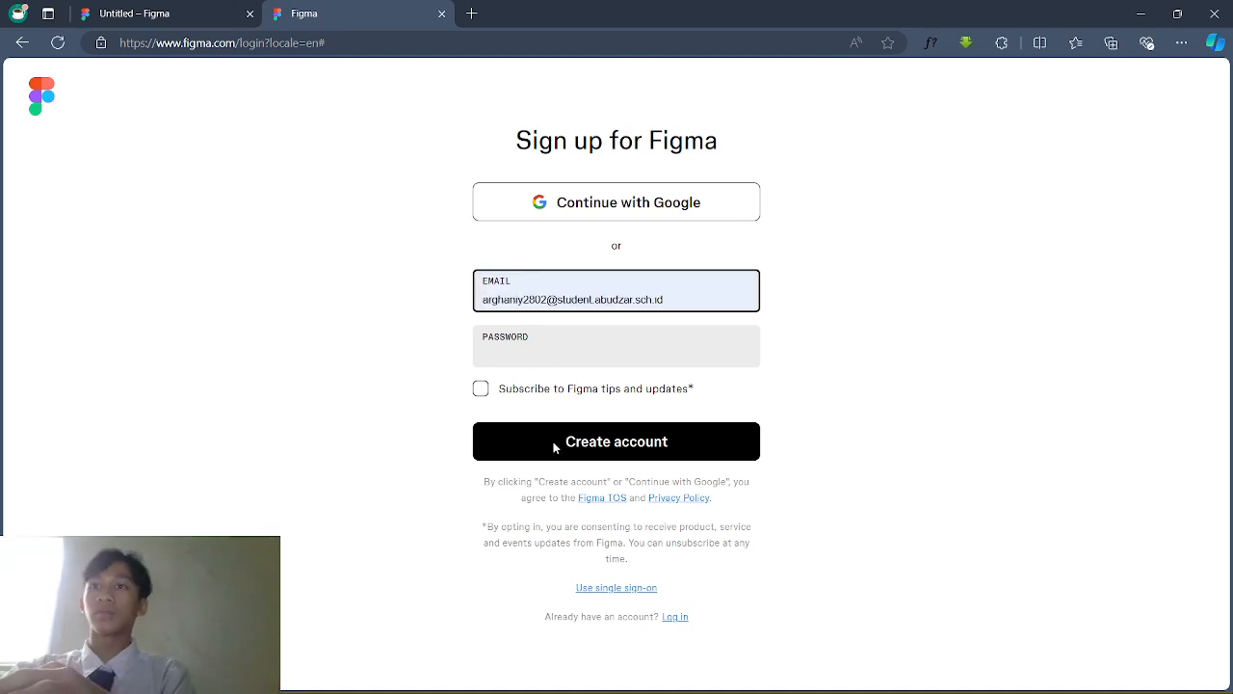
{"action": "left_click", "coordinate": [574, 370]}
{"action": "left_click", "coordinate": [571, 355]}
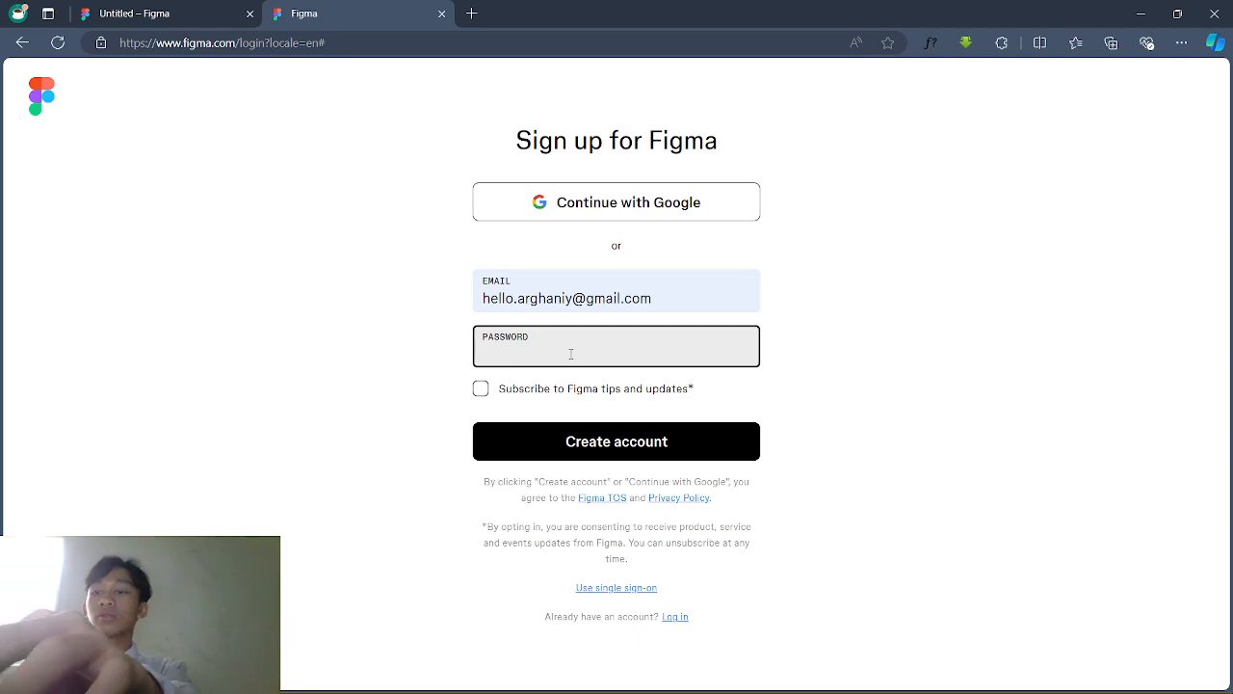
{"action": "type", "text": "••••"}
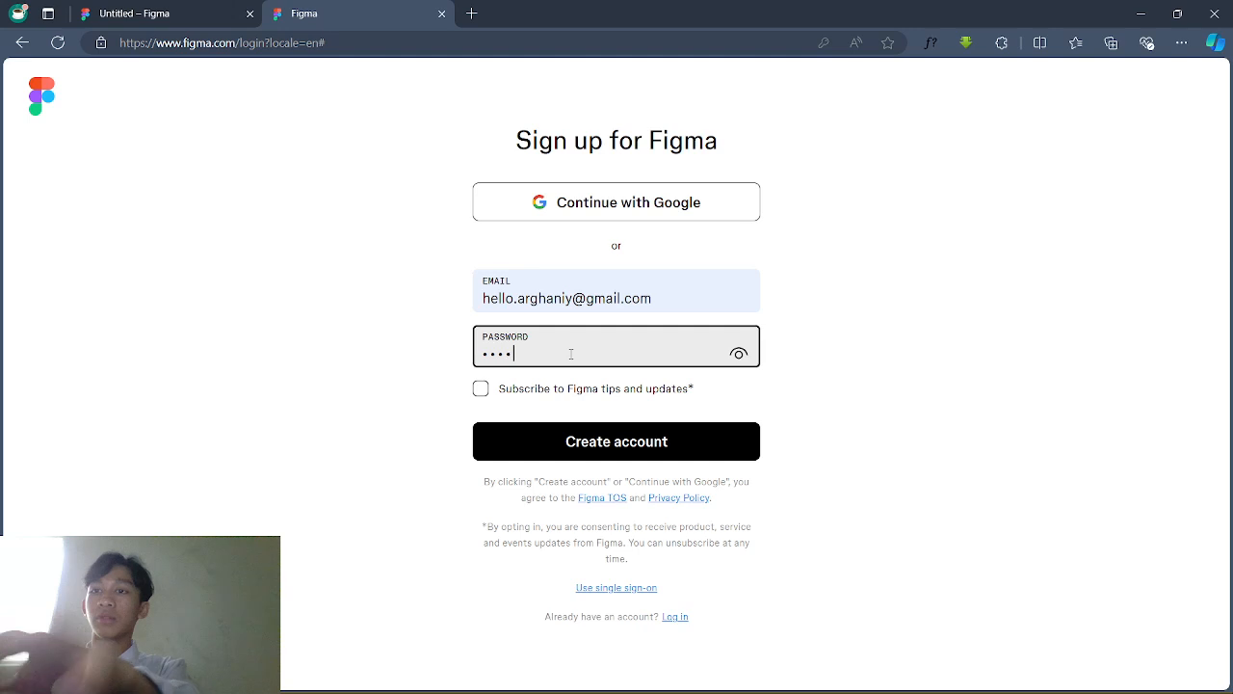
{"action": "left_click", "coordinate": [583, 449]}
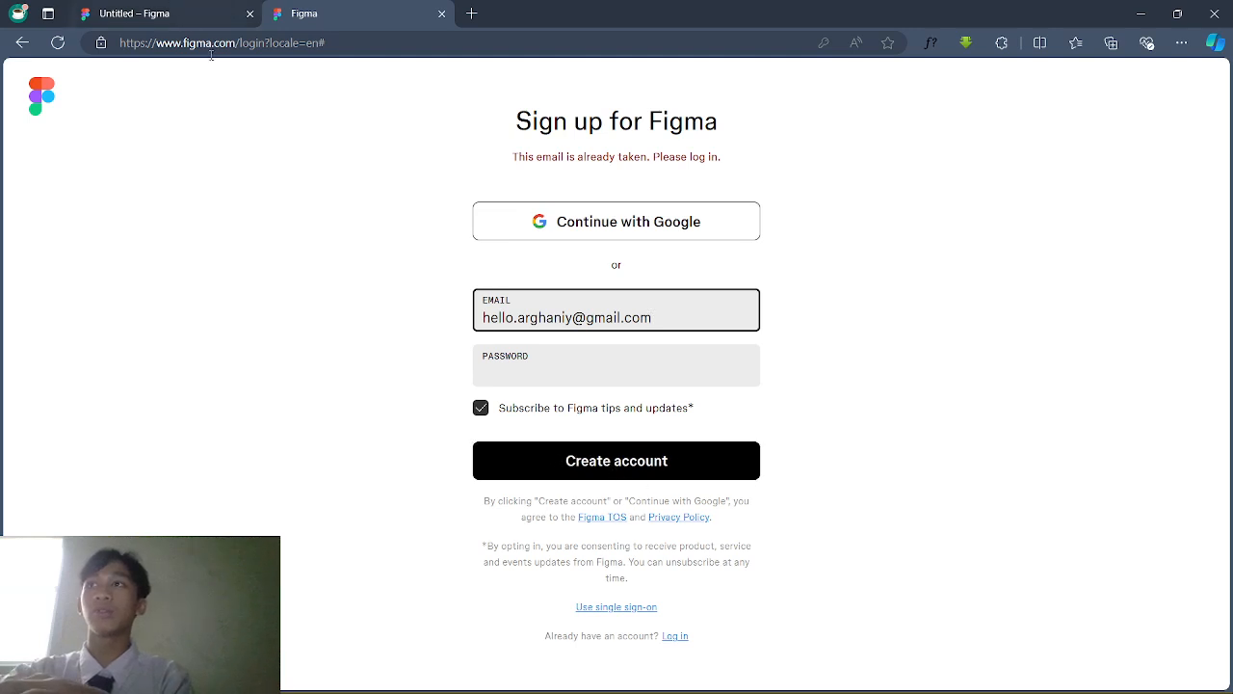
Step: Clear the already-taken email and go to the Sign in to Figma page
{"action": "left_click_drag", "start_coordinate": [655, 327], "coordinate": [265, 369]}
{"action": "key", "text": "BackSpace"}
{"action": "left_click", "coordinate": [317, 370]}
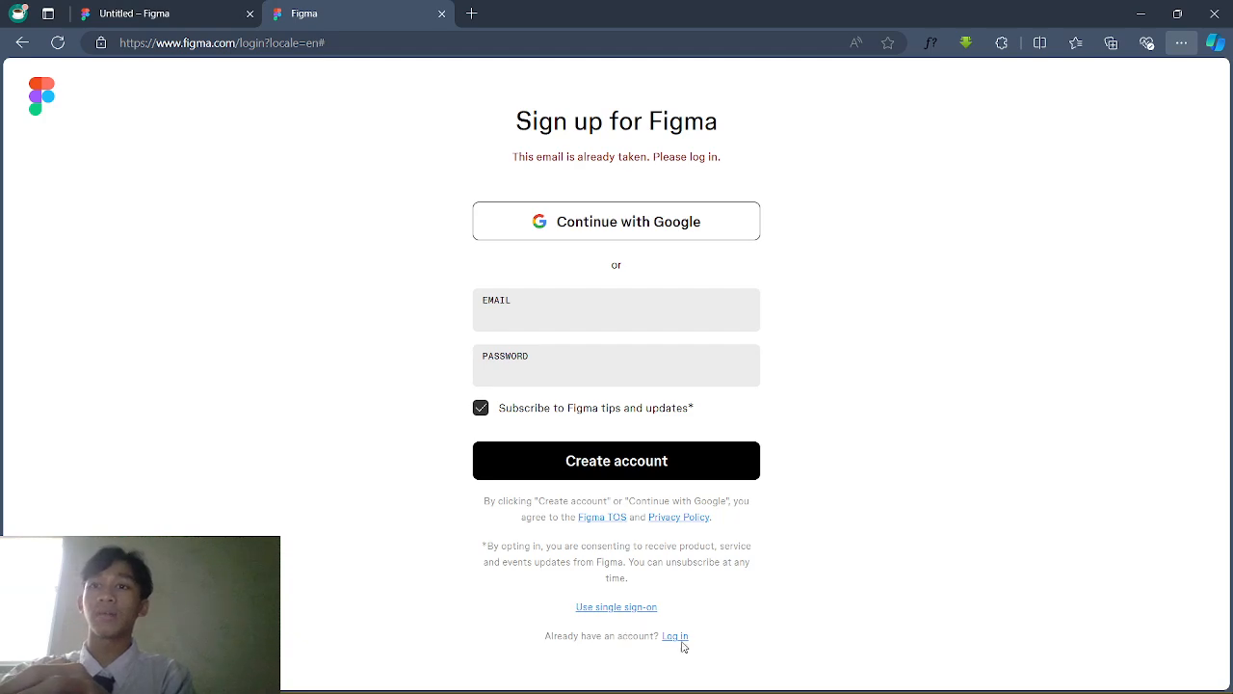
{"action": "left_click", "coordinate": [682, 644]}
Step: Enter the account email address and a password and submit the sign-in
{"action": "left_click", "coordinate": [582, 235]}
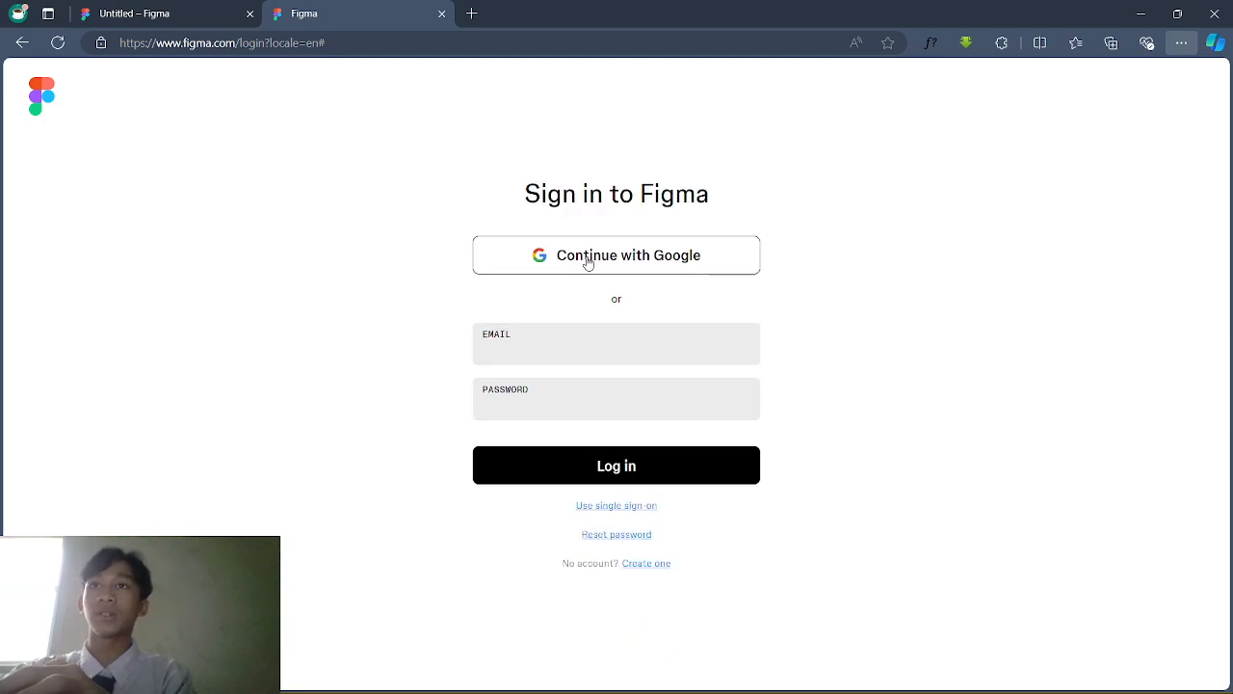
{"action": "left_click", "coordinate": [601, 356]}
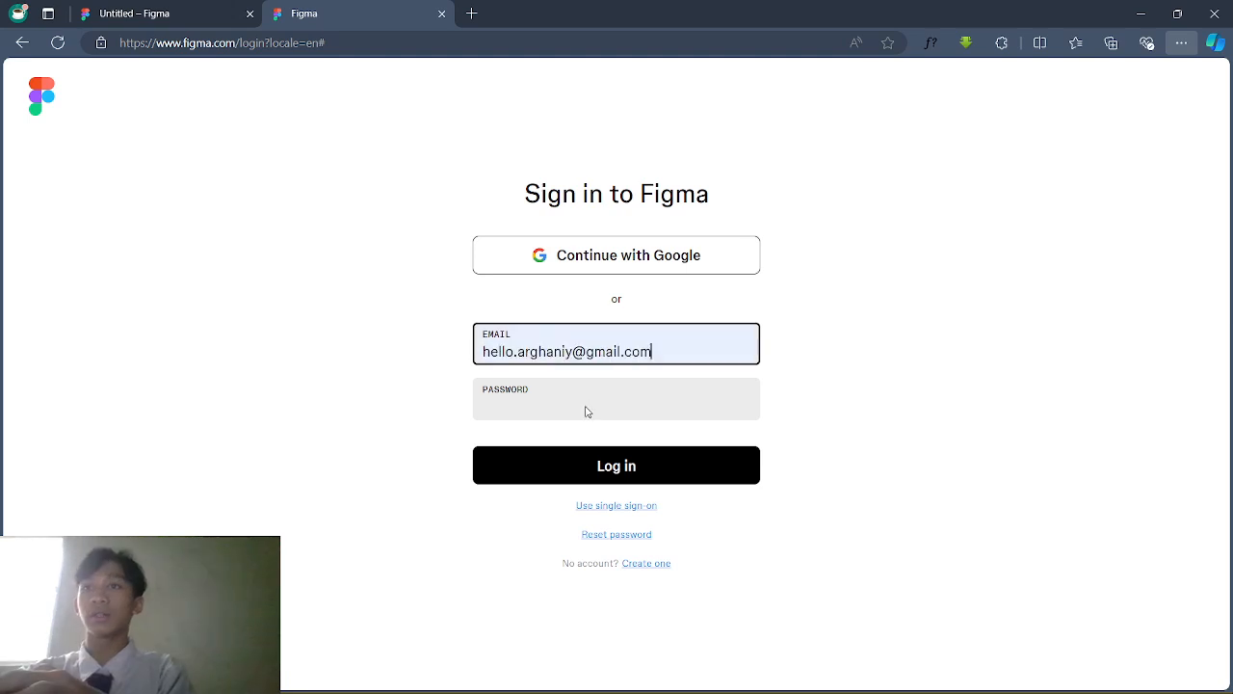
{"action": "left_click", "coordinate": [584, 398]}
{"action": "type", "text": "•••"}
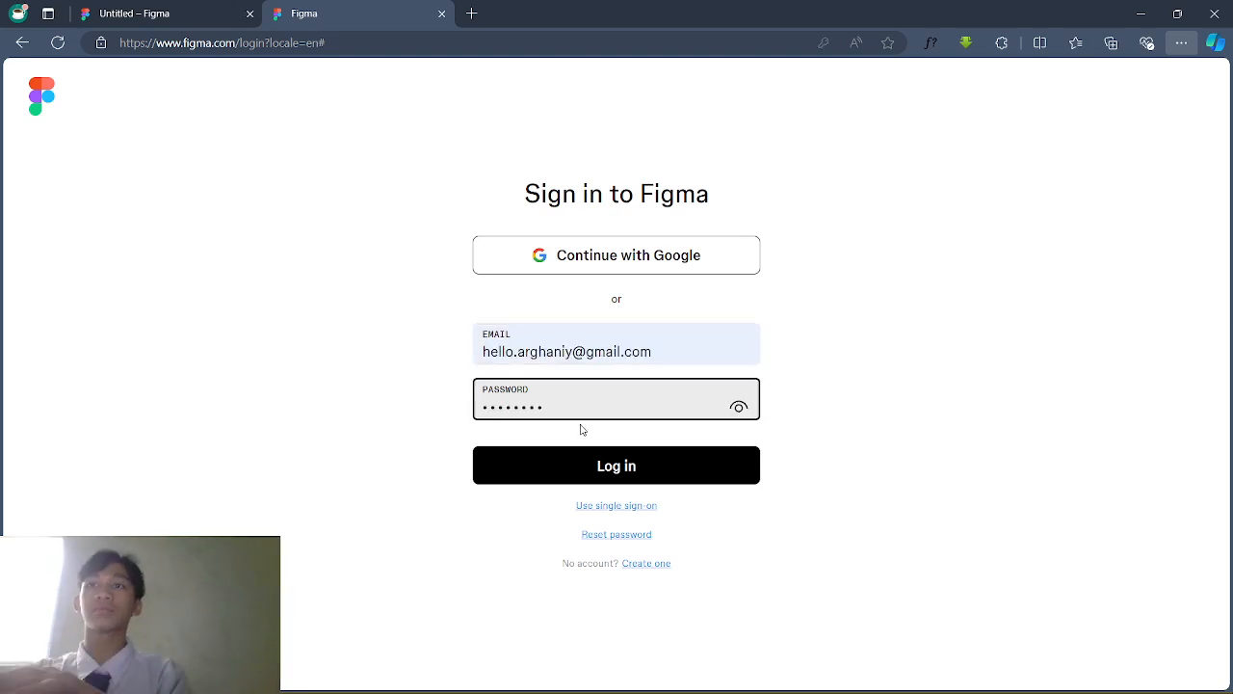
{"action": "key", "text": "Return"}
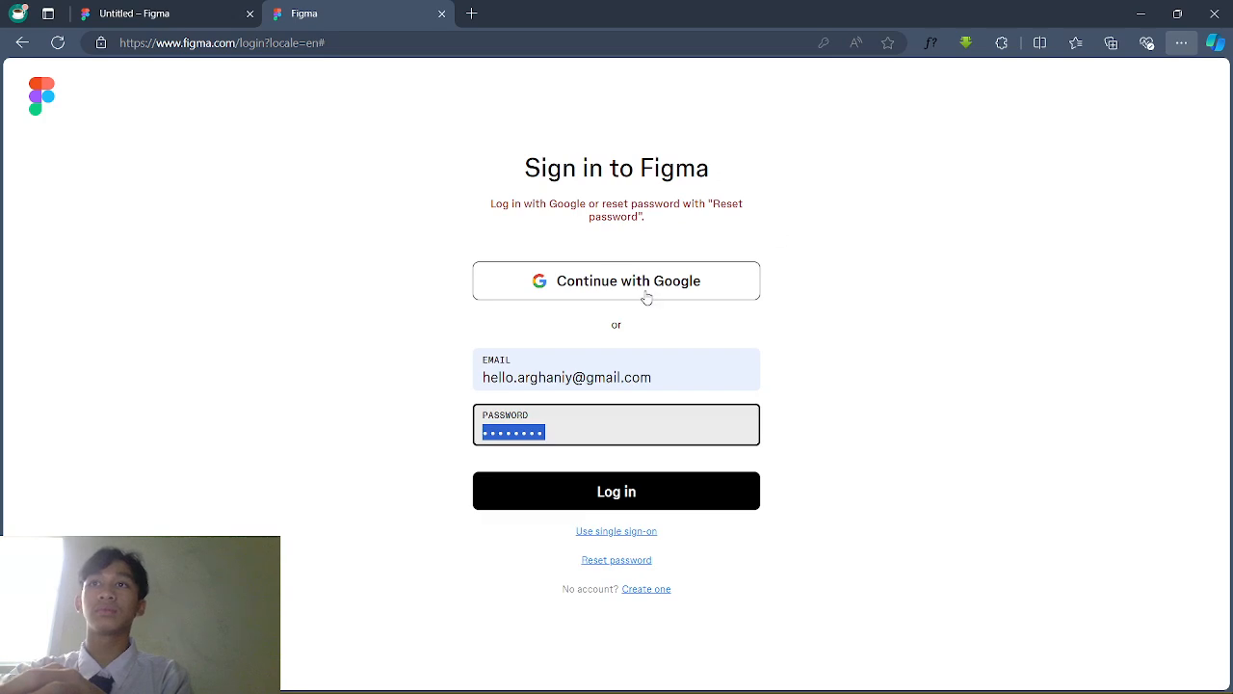
Step: Retry the sign-in with other passwords, then go back to the Untitled design tab
{"action": "key", "text": "BackSpace"}
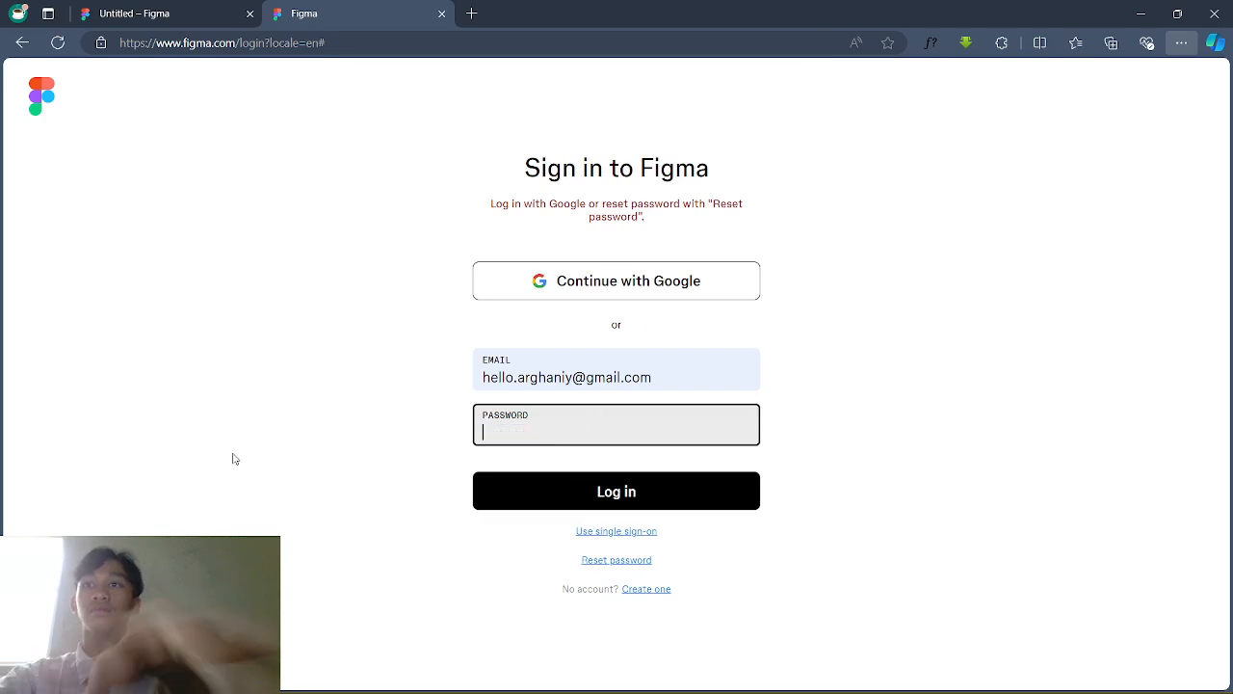
{"action": "type", "text": "••••"}
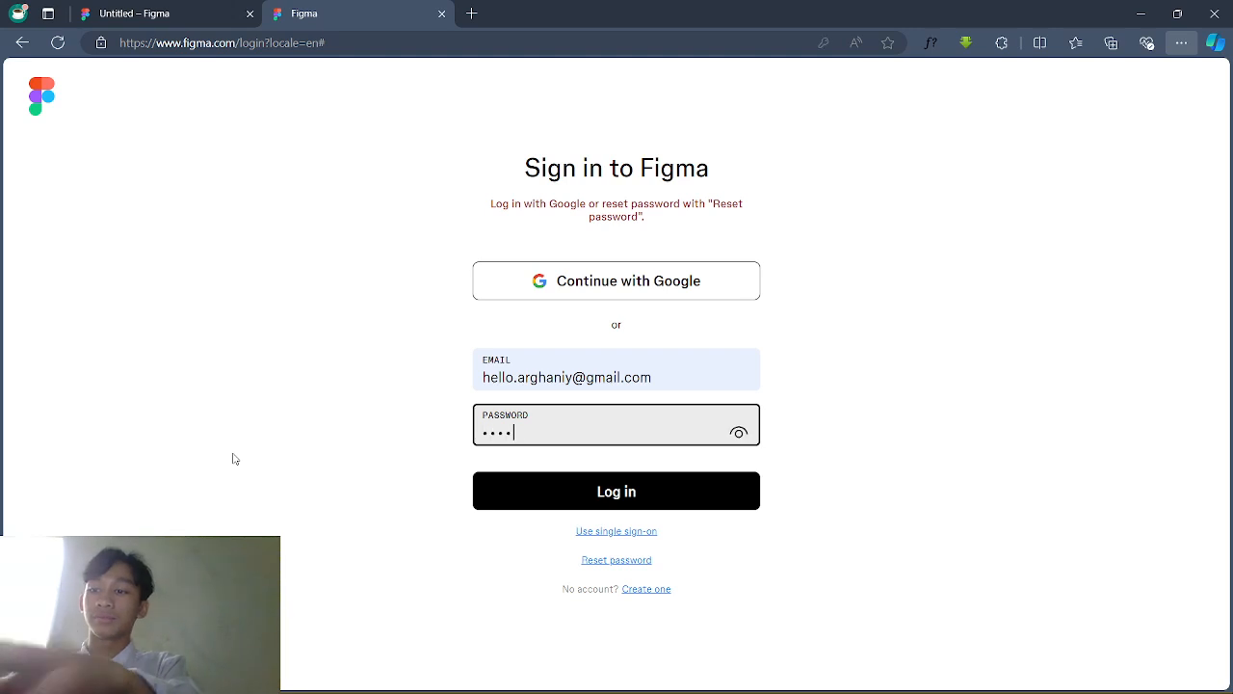
{"action": "left_click", "coordinate": [523, 490]}
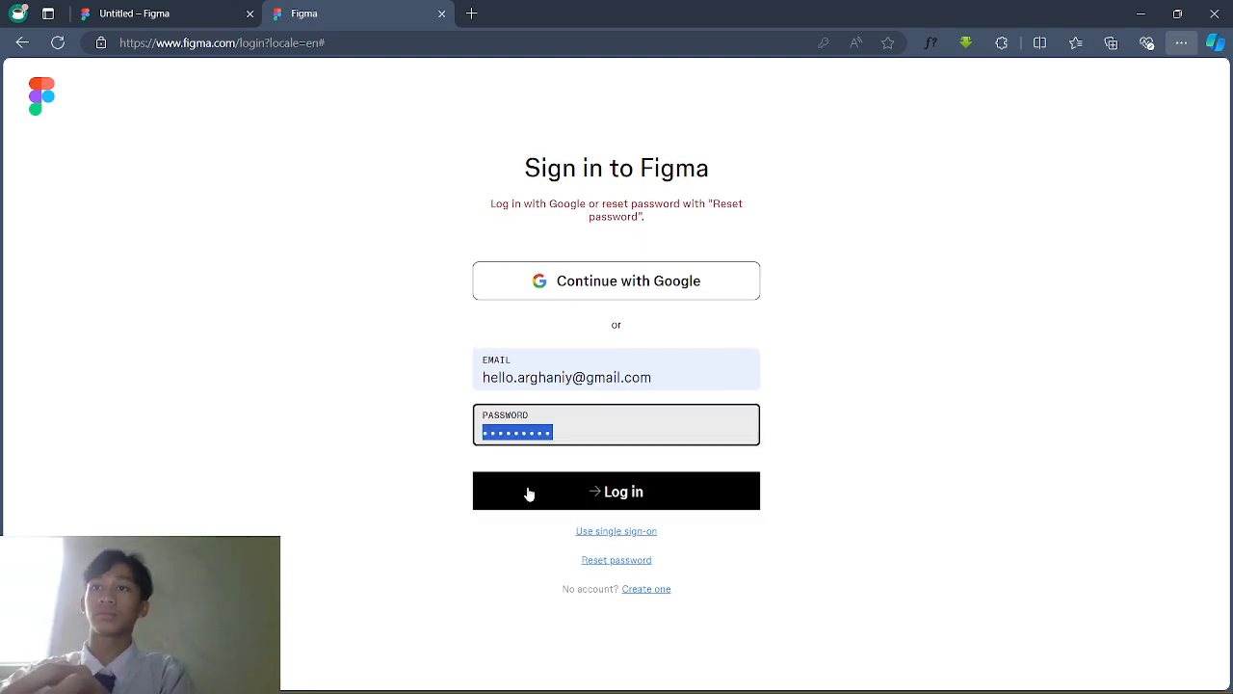
{"action": "type", "text": "•••••"}
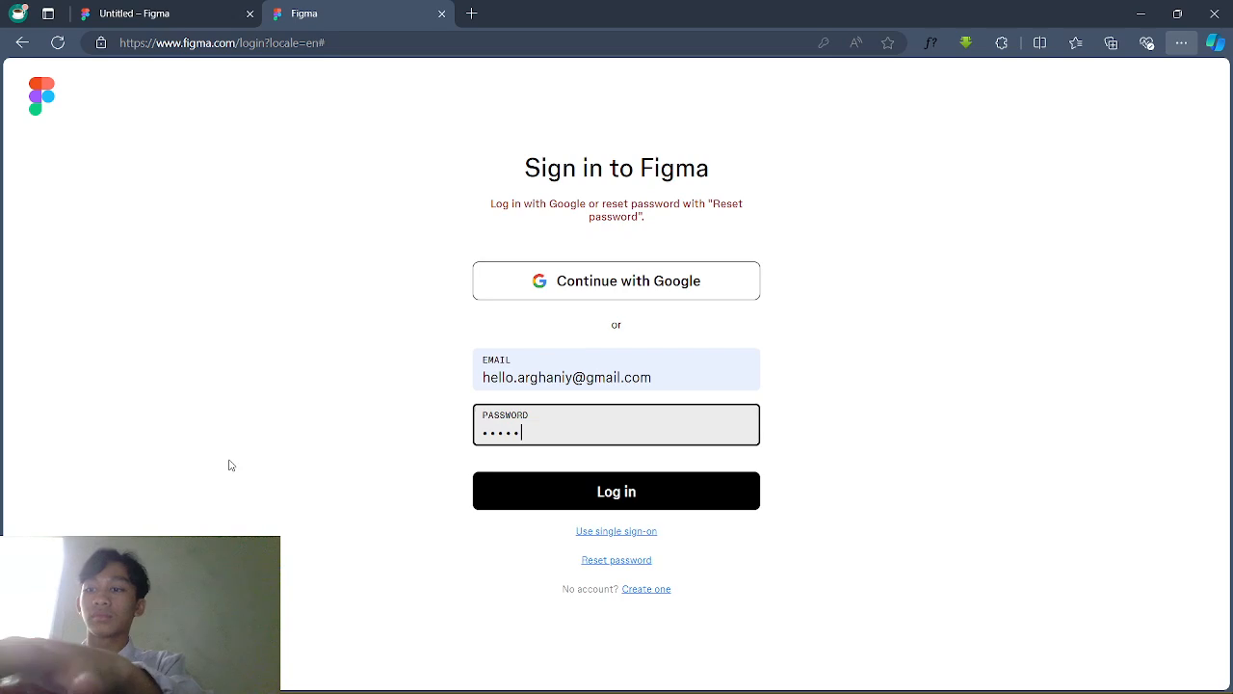
{"action": "left_click", "coordinate": [539, 506]}
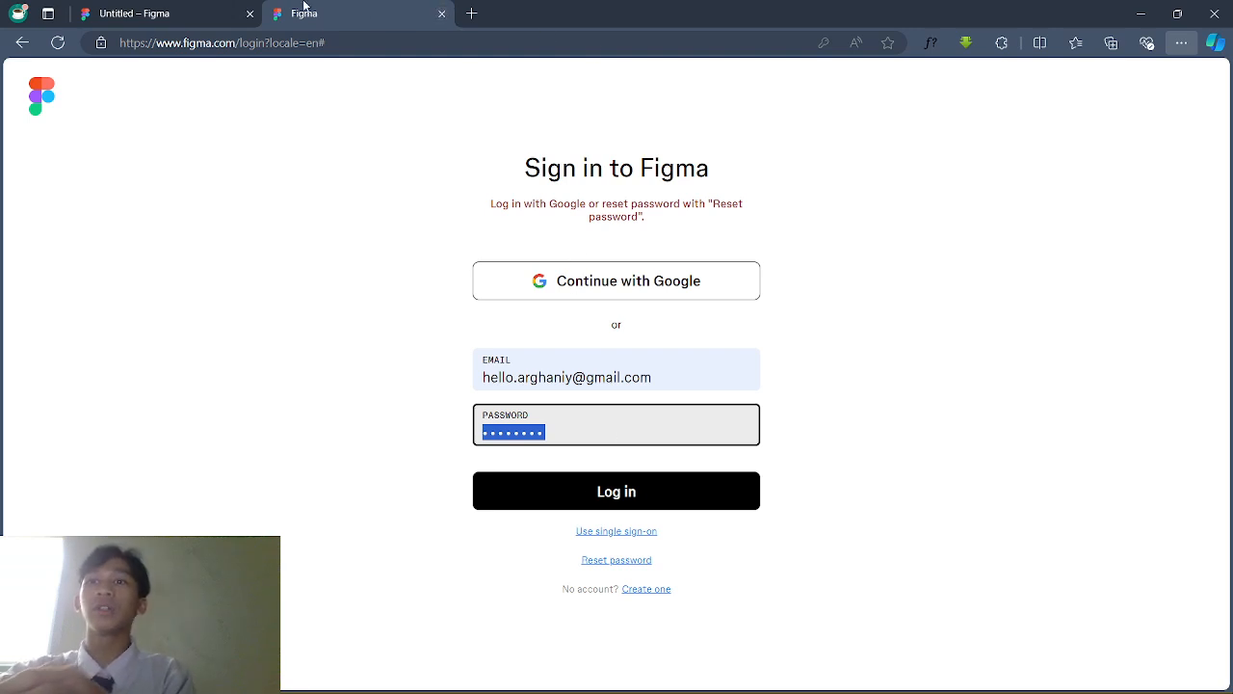
{"action": "left_click", "coordinate": [227, 6]}
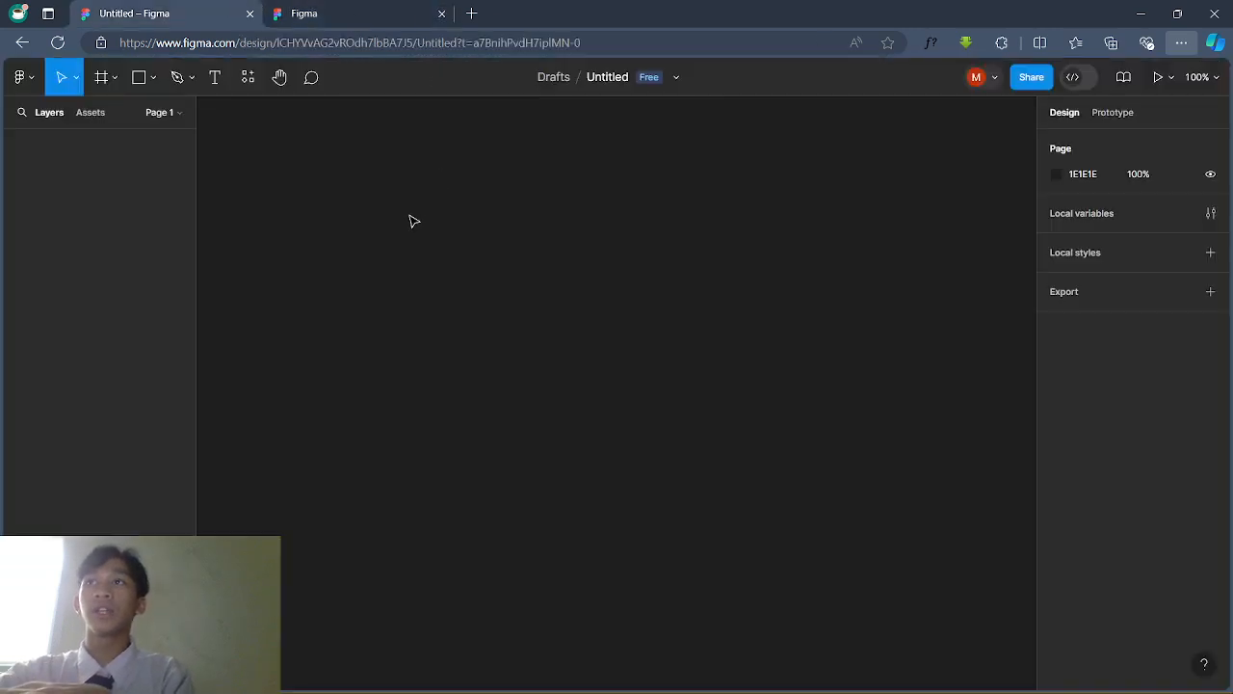
Step: Close the sign-in tab and place a 100×100 rectangle on the canvas with the Rectangle tool
{"action": "left_click", "coordinate": [442, 14]}
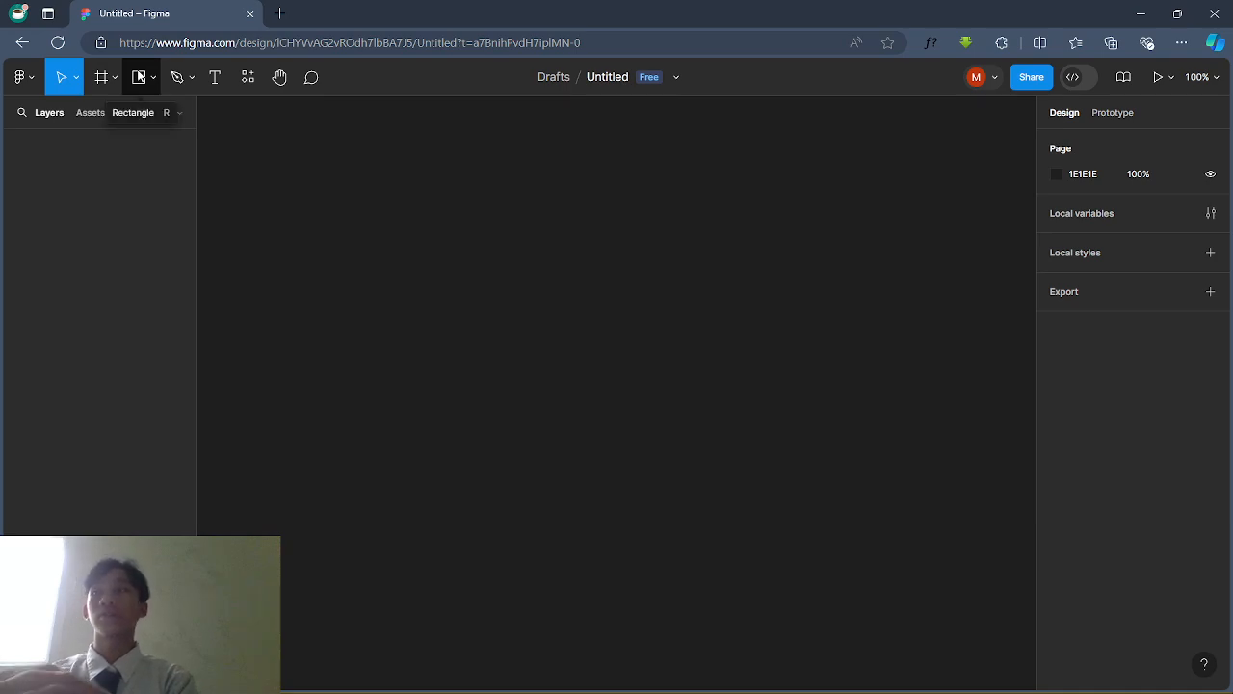
{"action": "left_click", "coordinate": [138, 77]}
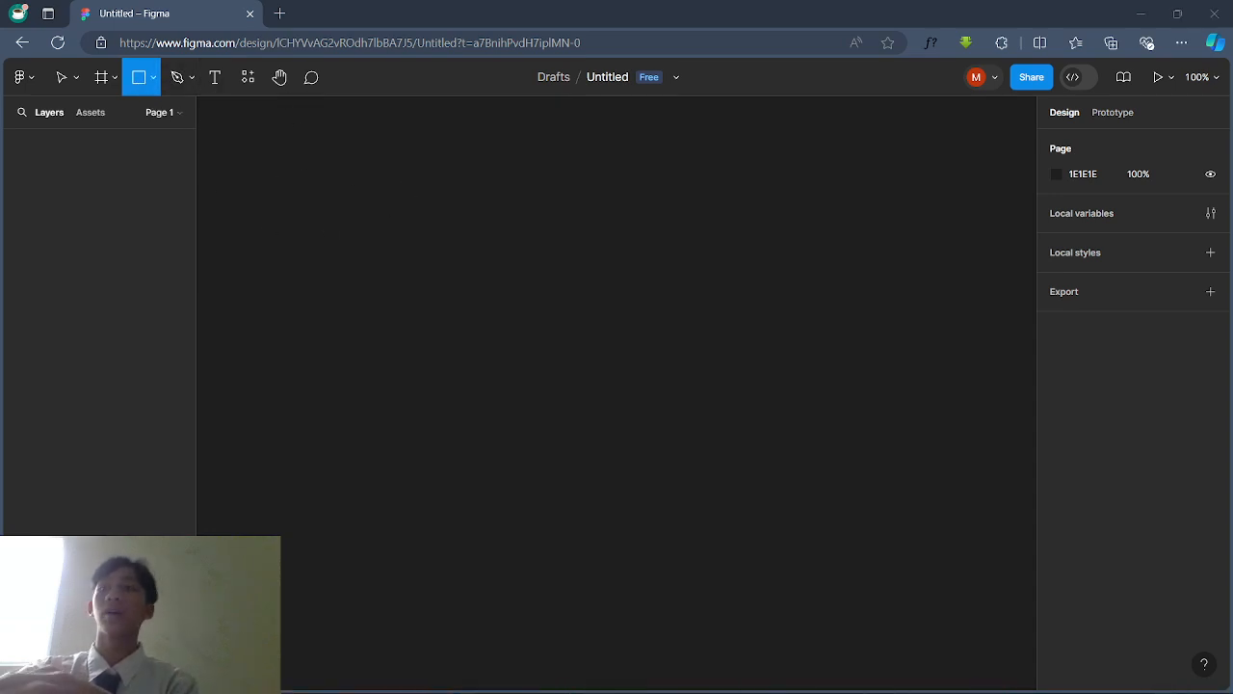
{"action": "left_click", "coordinate": [151, 81]}
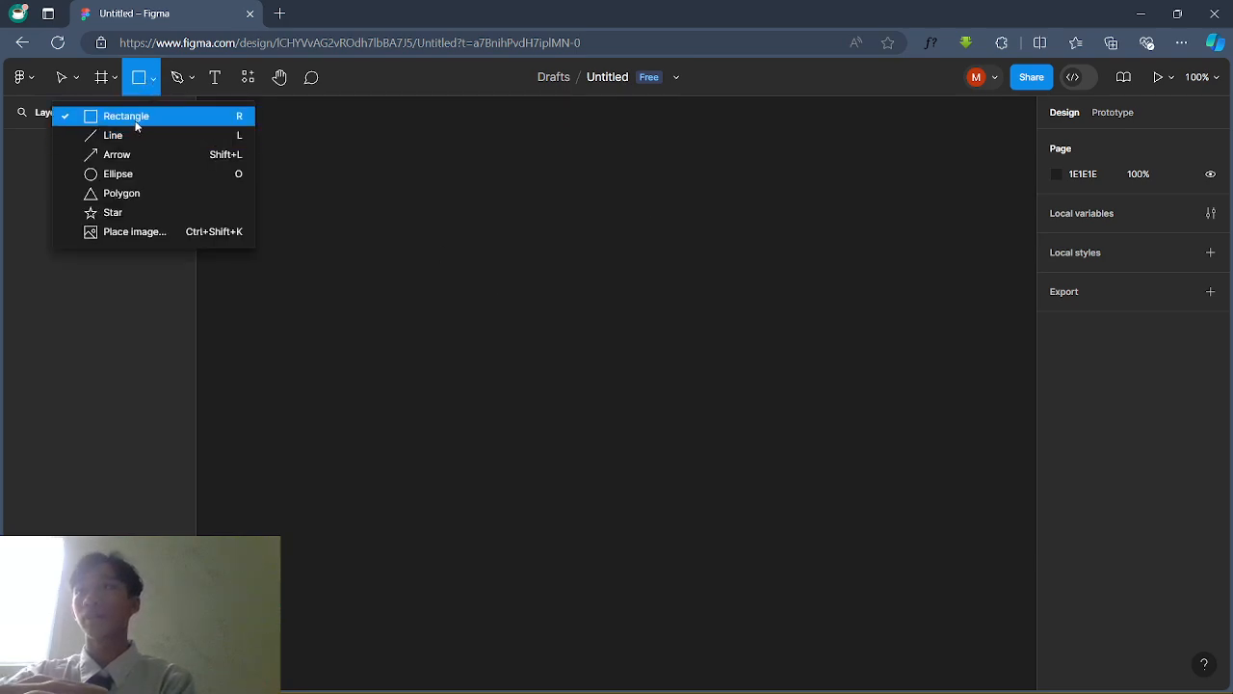
{"action": "left_click", "coordinate": [135, 117]}
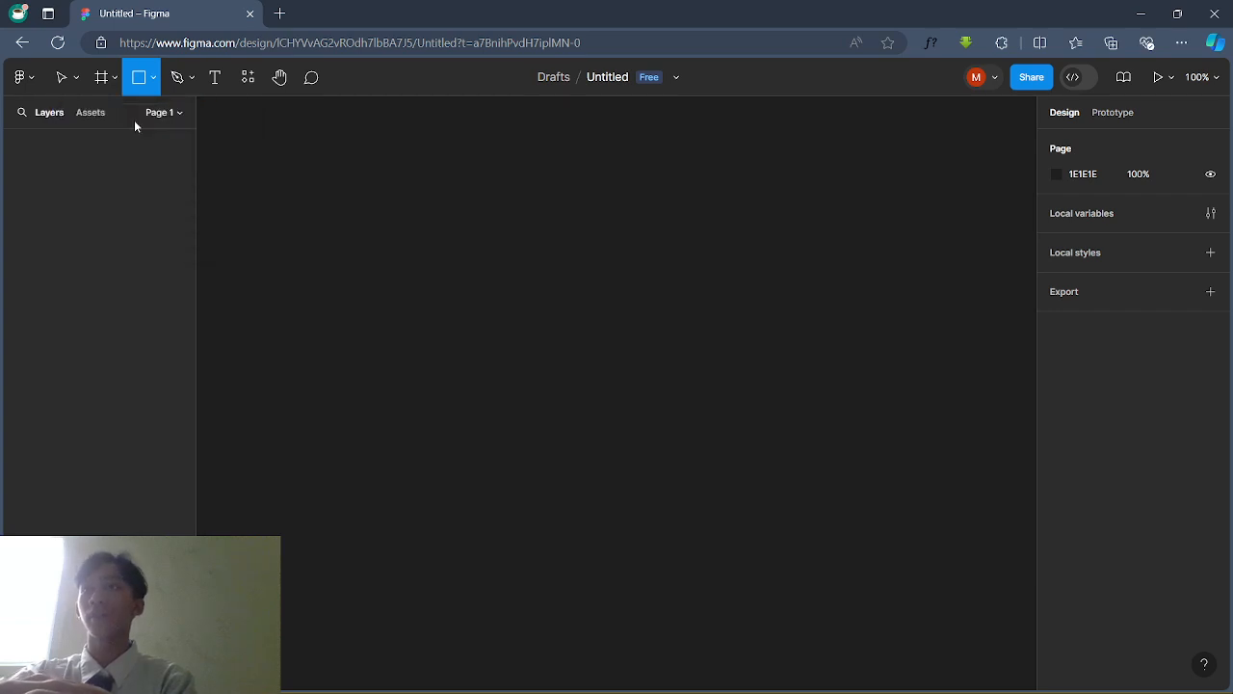
{"action": "left_click", "coordinate": [151, 81]}
{"action": "left_click", "coordinate": [130, 118]}
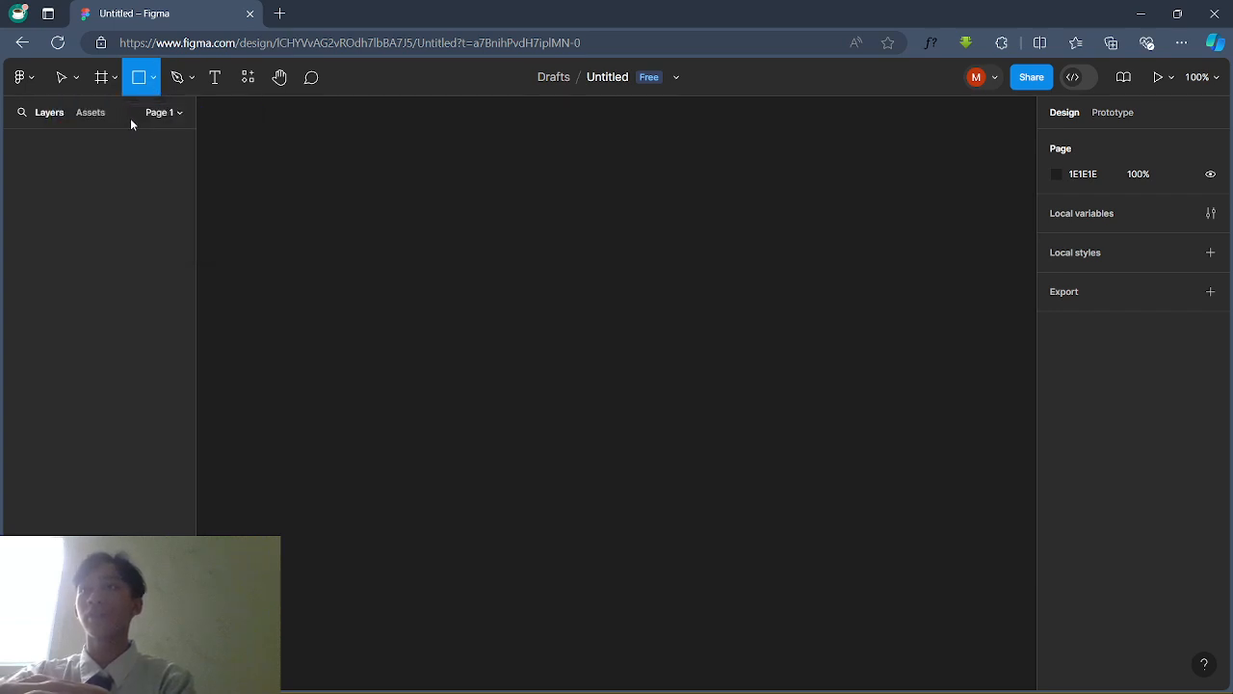
{"action": "left_click", "coordinate": [468, 238]}
{"action": "right_click", "coordinate": [468, 238]}
Step: Move the new square right and down on the canvas
{"action": "left_click", "coordinate": [377, 252]}
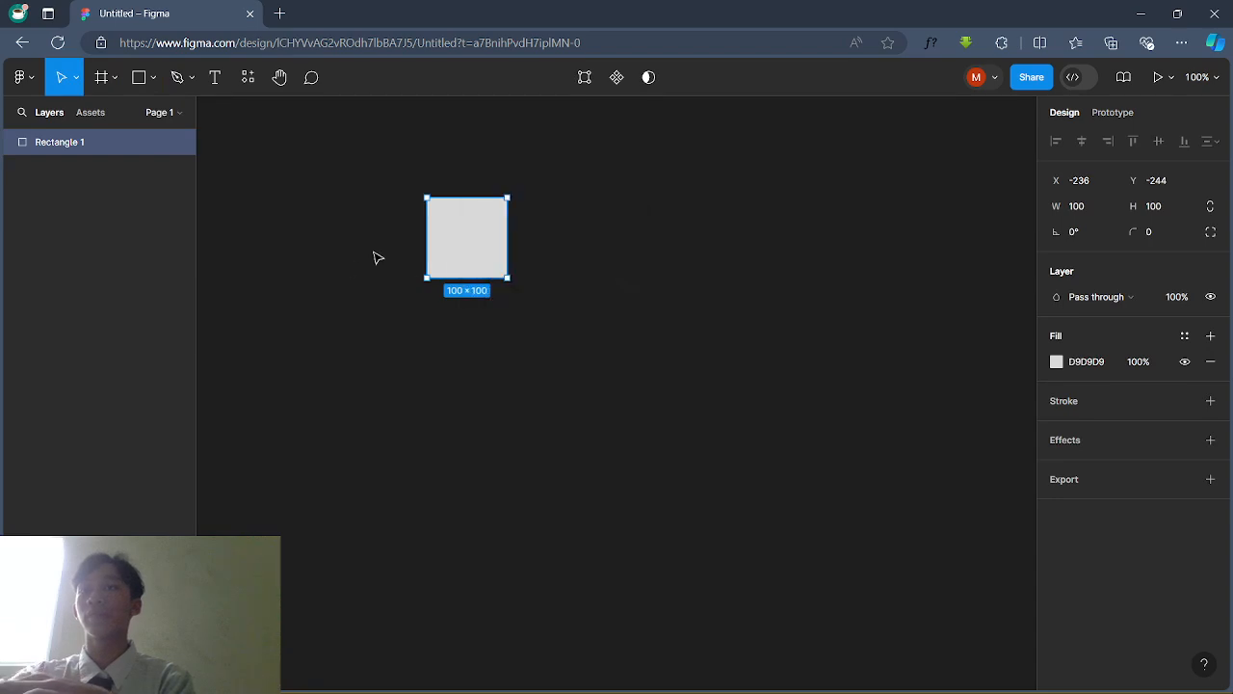
{"action": "left_click_drag", "start_coordinate": [483, 247], "coordinate": [598, 262]}
{"action": "scroll", "coordinate": [584, 280], "scroll_direction": "up", "scroll_amount": 2, "text": "ctrl"}
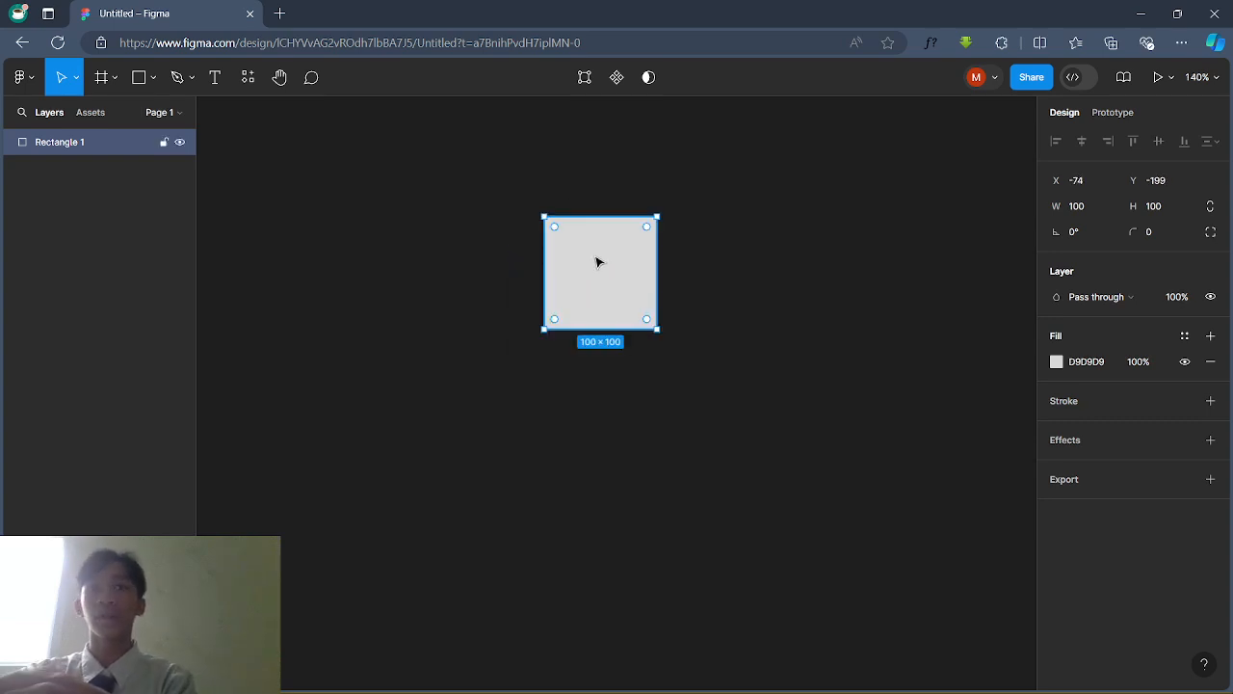
{"action": "scroll", "coordinate": [945, 295], "scroll_direction": "down", "scroll_amount": 3}
{"action": "scroll", "coordinate": [946, 296], "scroll_direction": "down", "scroll_amount": 2}
{"action": "scroll", "coordinate": [945, 296], "scroll_direction": "left", "scroll_amount": 1}
{"action": "scroll", "coordinate": [945, 296], "scroll_direction": "right", "scroll_amount": 3}
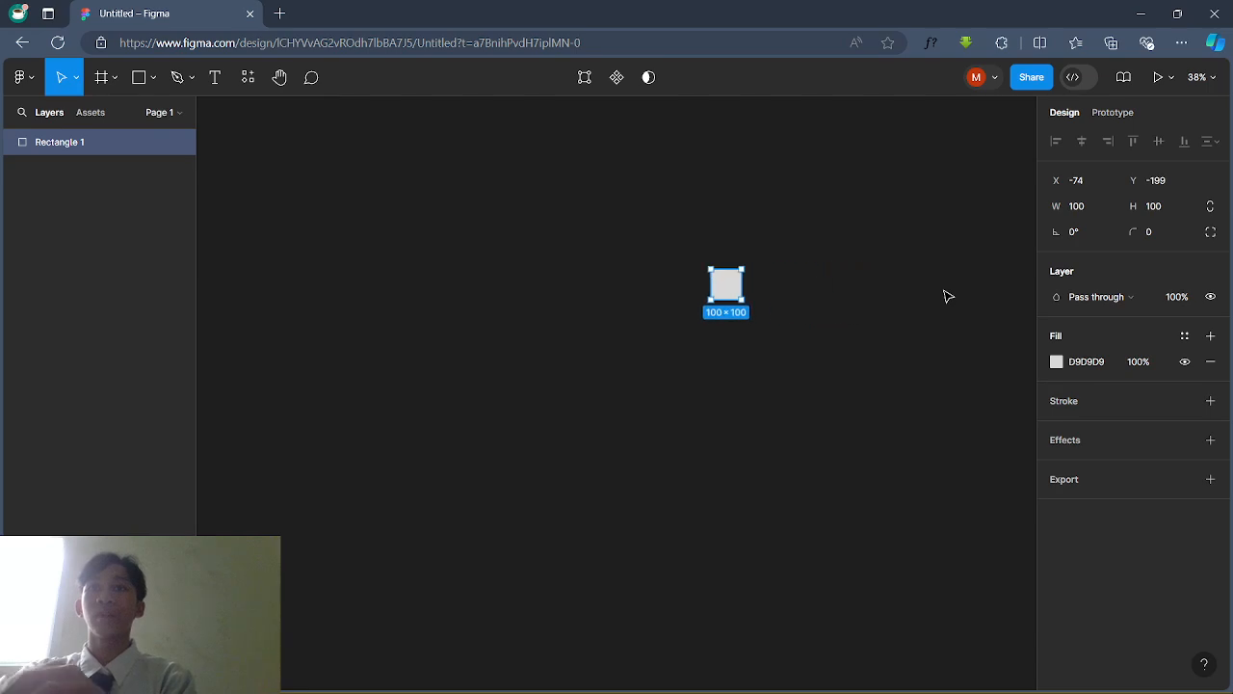
{"action": "scroll", "coordinate": [946, 295], "scroll_direction": "up", "scroll_amount": 3}
{"action": "scroll", "coordinate": [945, 295], "scroll_direction": "left", "scroll_amount": 3}
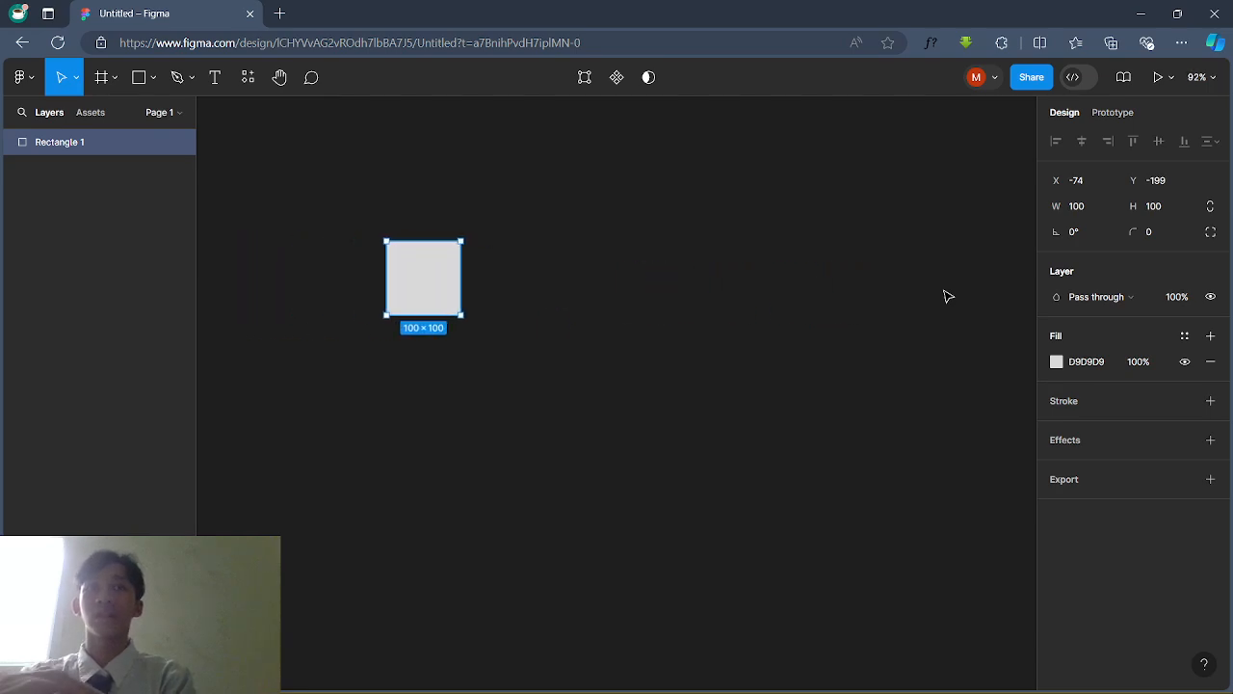
Step: Set the square's width and height to 500 in the Design panel
{"action": "left_click", "coordinate": [1092, 217]}
{"action": "type", "text": "500"}
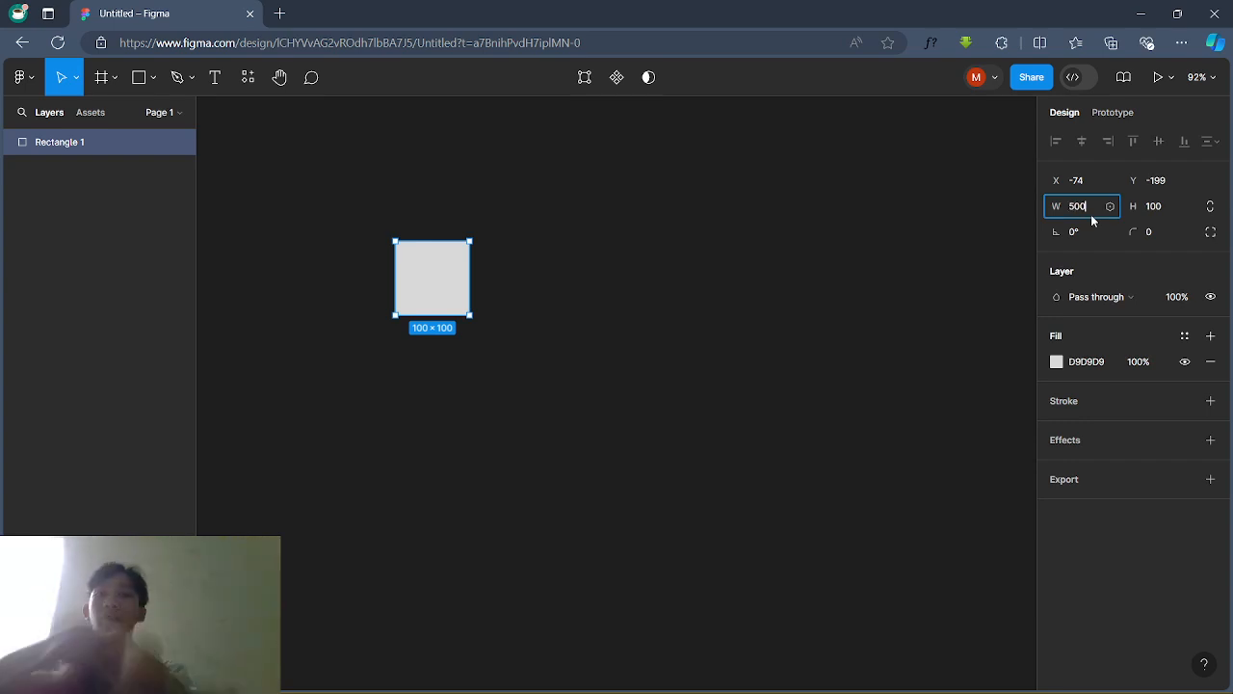
{"action": "key", "text": "Return"}
{"action": "left_click", "coordinate": [1163, 208]}
{"action": "type", "text": "500"}
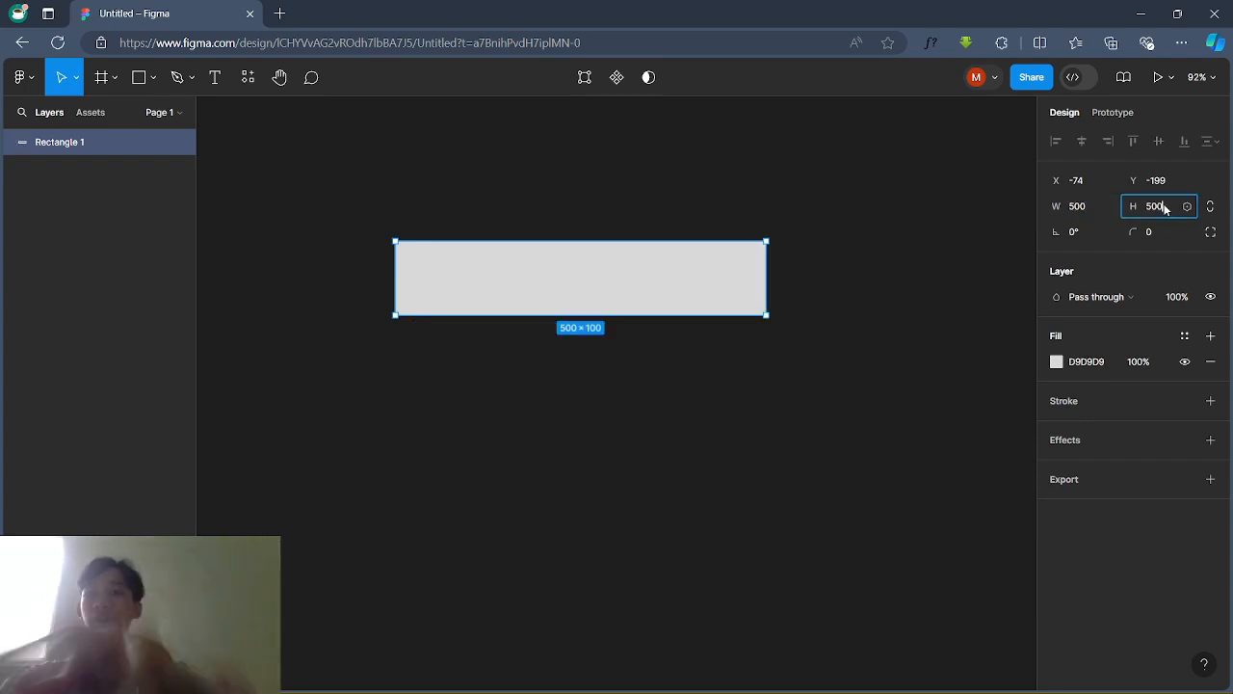
{"action": "key", "text": "Return"}
Step: Pan around the canvas and select the 500×500 square
{"action": "left_click", "coordinate": [824, 233]}
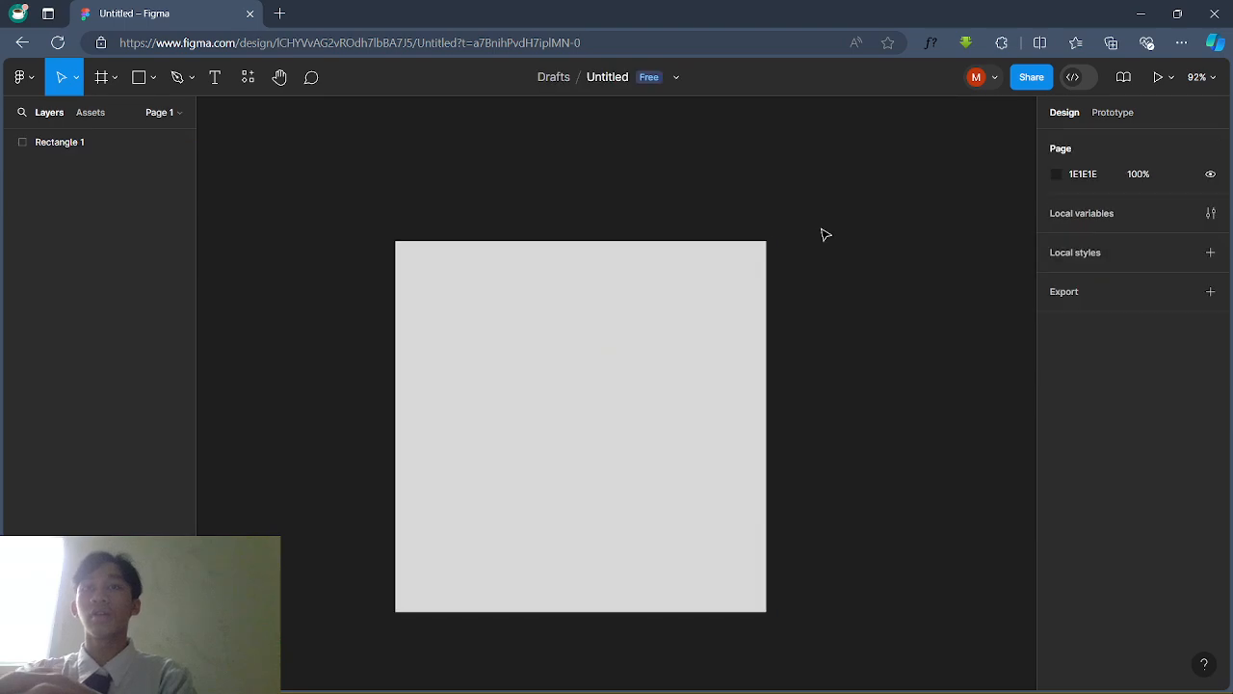
{"action": "scroll", "coordinate": [823, 233], "scroll_direction": "down", "scroll_amount": 5}
{"action": "scroll", "coordinate": [811, 350], "scroll_direction": "right", "scroll_amount": 1}
{"action": "scroll", "coordinate": [810, 350], "scroll_direction": "up", "scroll_amount": 3}
{"action": "scroll", "coordinate": [810, 349], "scroll_direction": "up", "scroll_amount": 1}
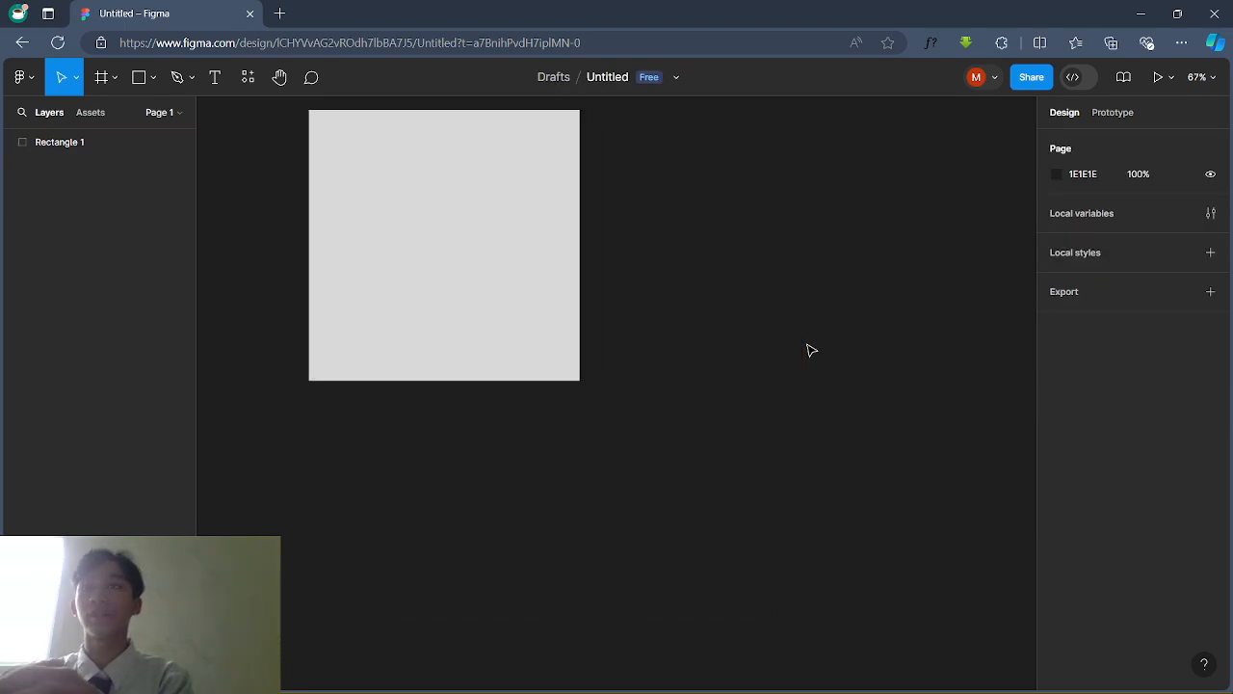
{"action": "scroll", "coordinate": [548, 408], "scroll_direction": "up", "scroll_amount": 3}
{"action": "left_click", "coordinate": [548, 408]}
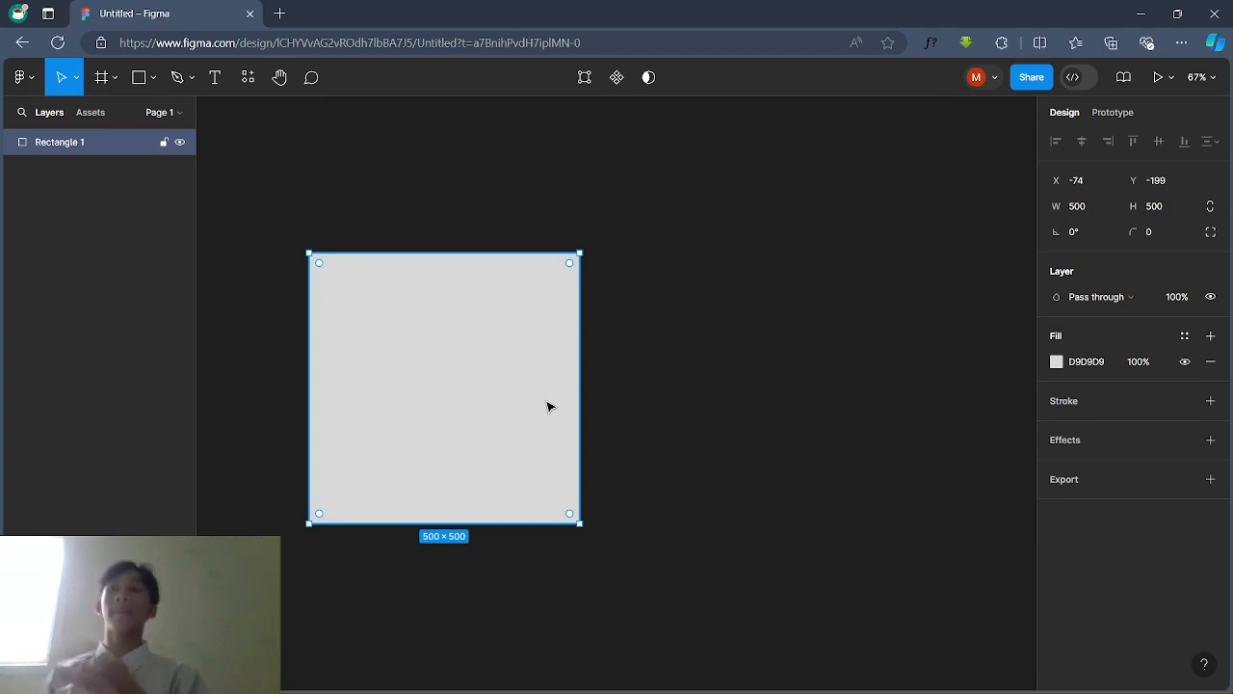
{"action": "left_click", "coordinate": [646, 337]}
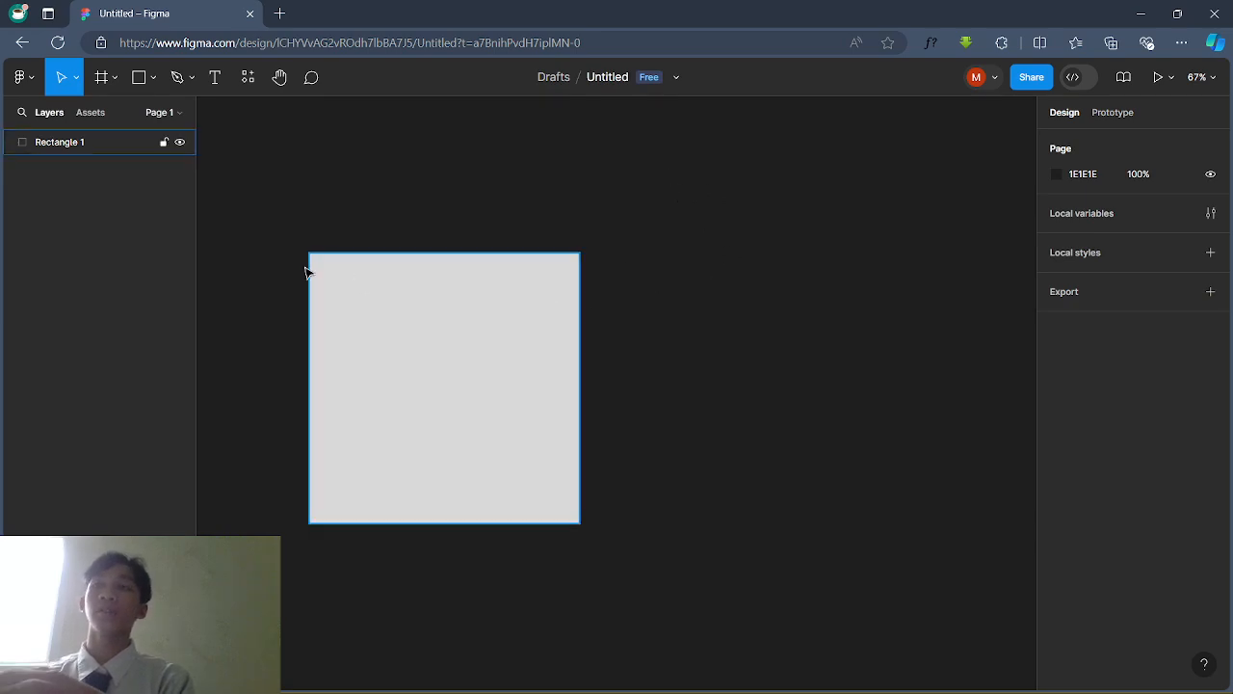
Step: Nudge the square slightly right and down, then minimise the browser window
{"action": "left_click_drag", "start_coordinate": [361, 291], "coordinate": [393, 309]}
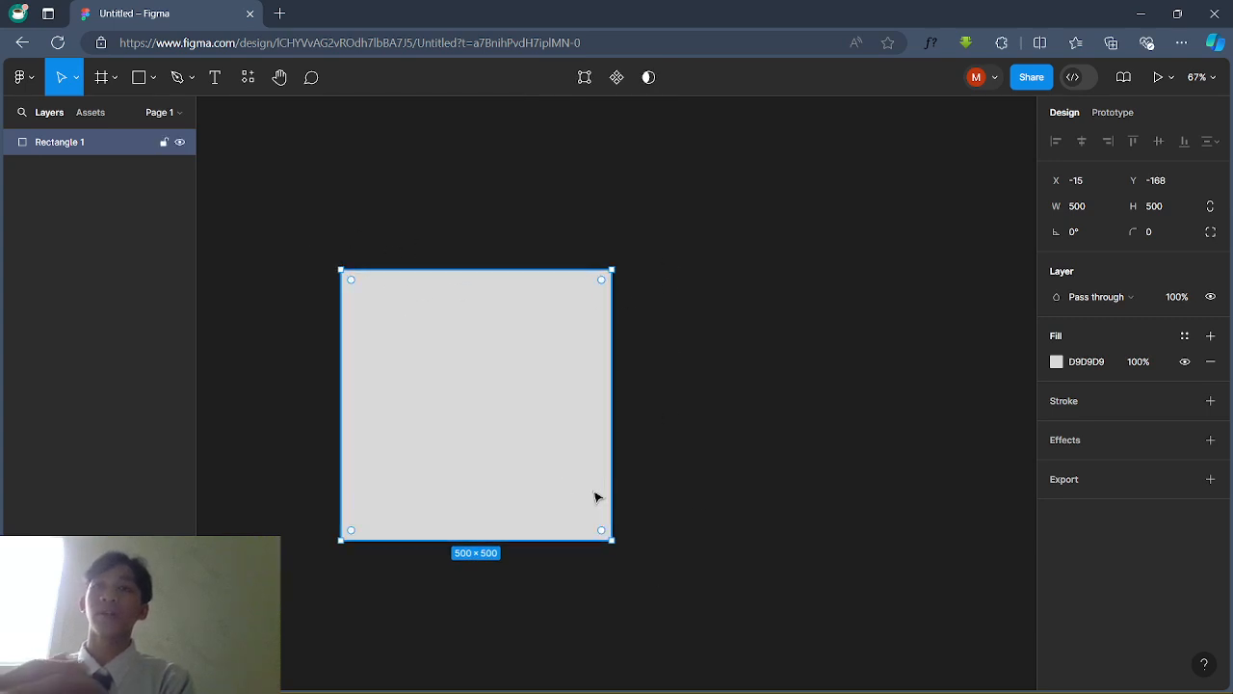
{"action": "left_click", "coordinate": [291, 448]}
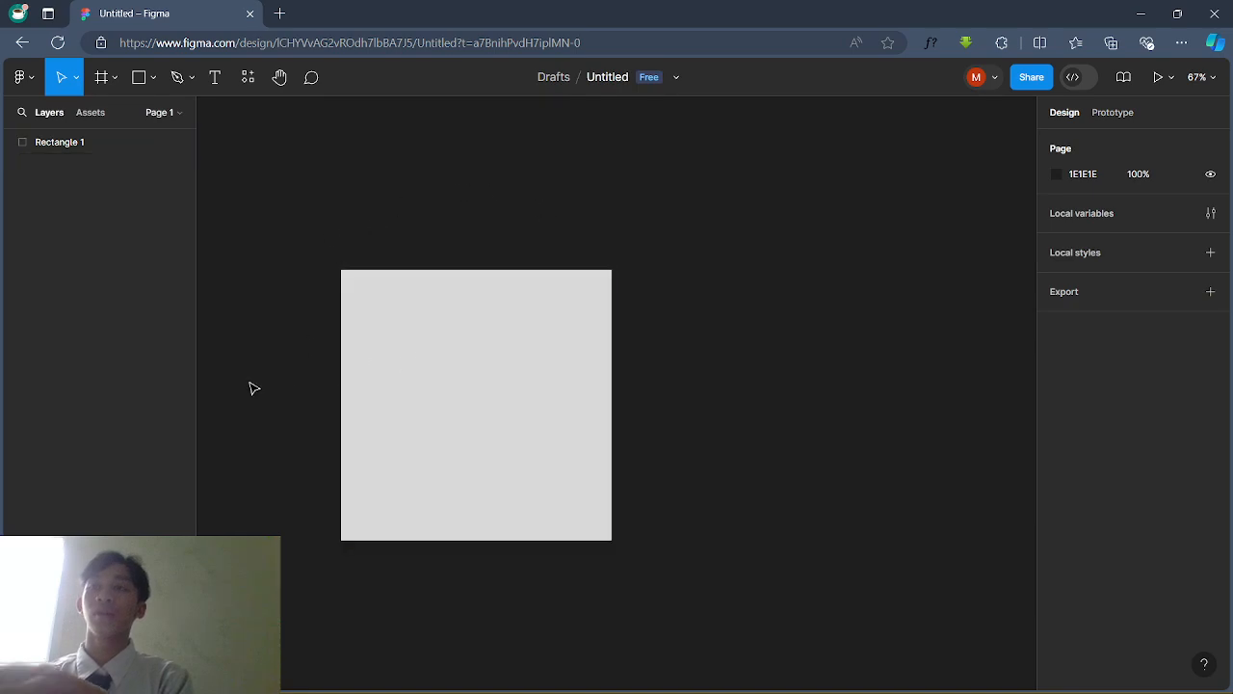
{"action": "left_click", "coordinate": [521, 331]}
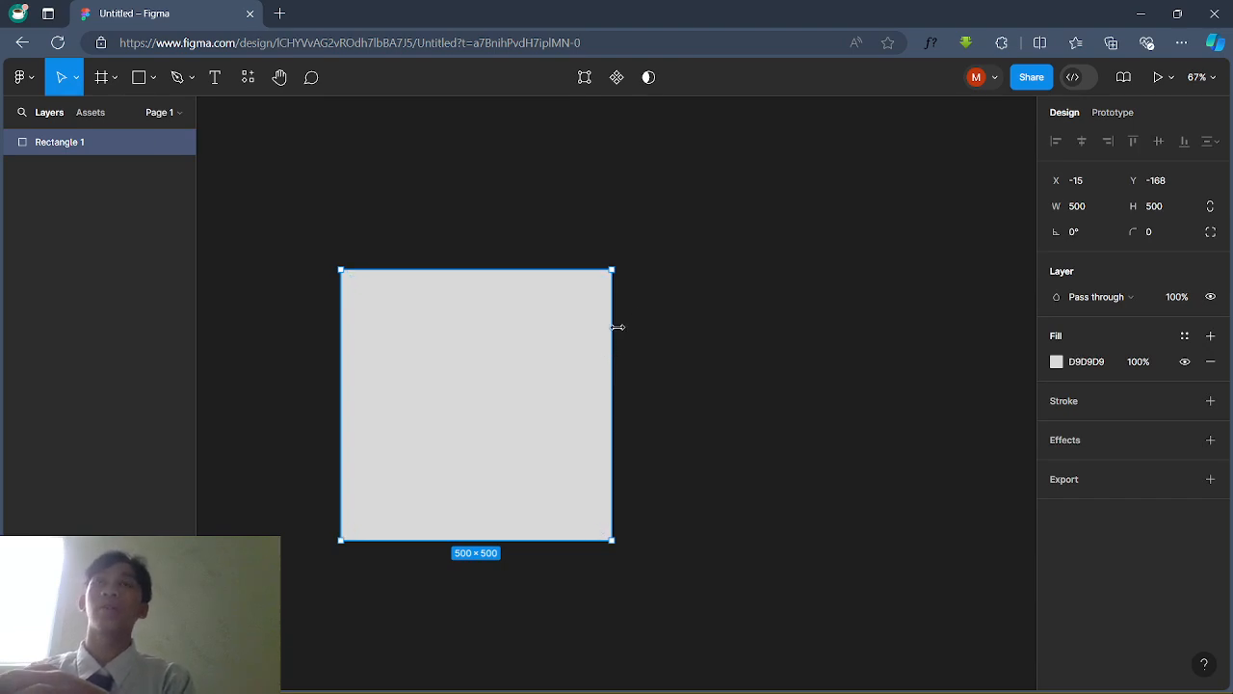
{"action": "left_click", "coordinate": [1147, 12]}
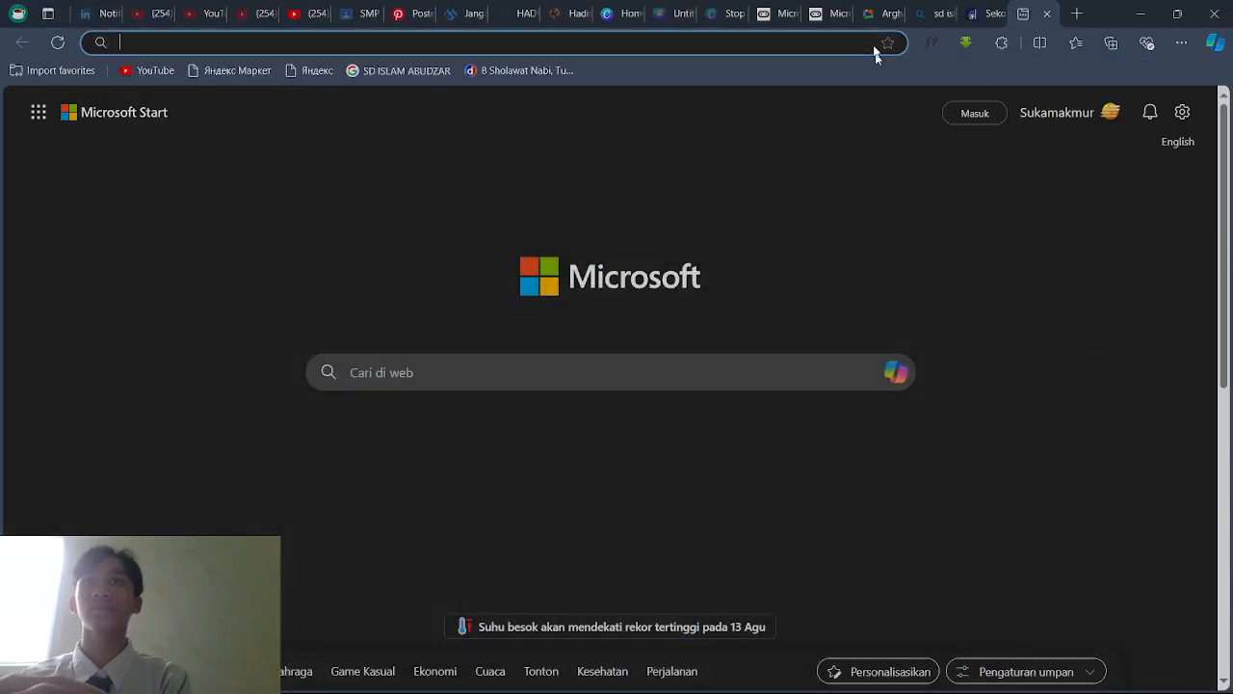
Step: Launch the Figma desktop app, dismiss the education upgrade notice, and view the Mulmed 8D file
{"action": "key", "text": "super"}
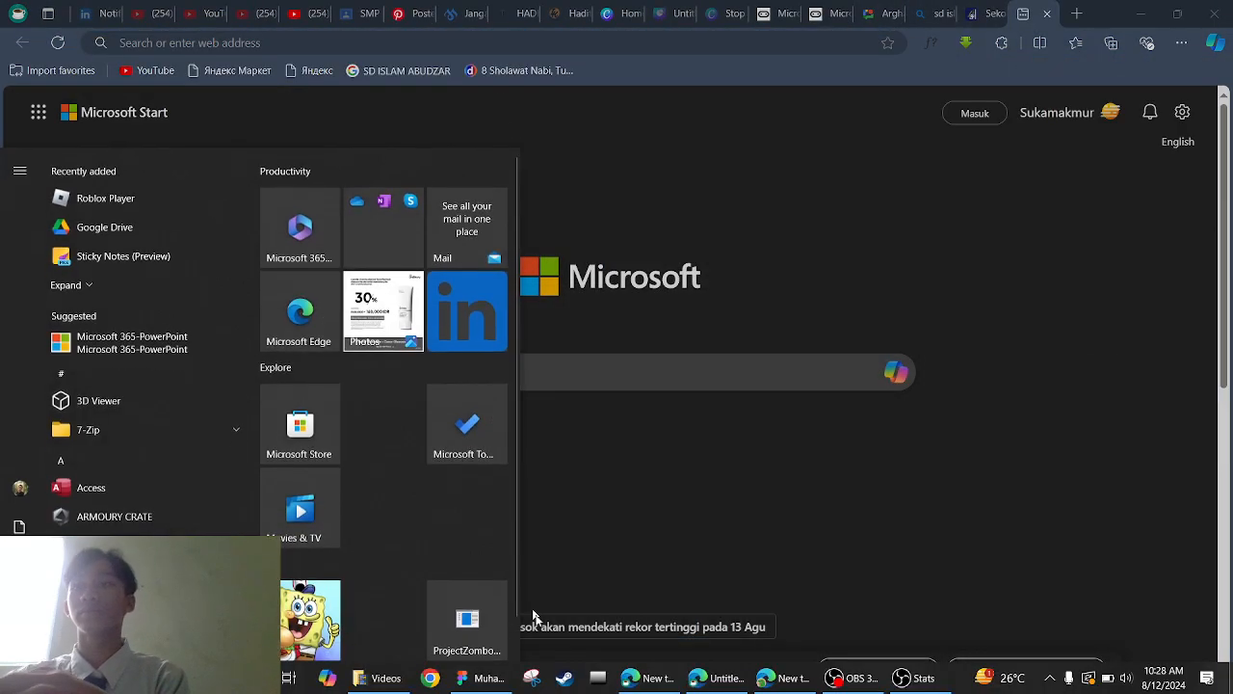
{"action": "left_click", "coordinate": [482, 678]}
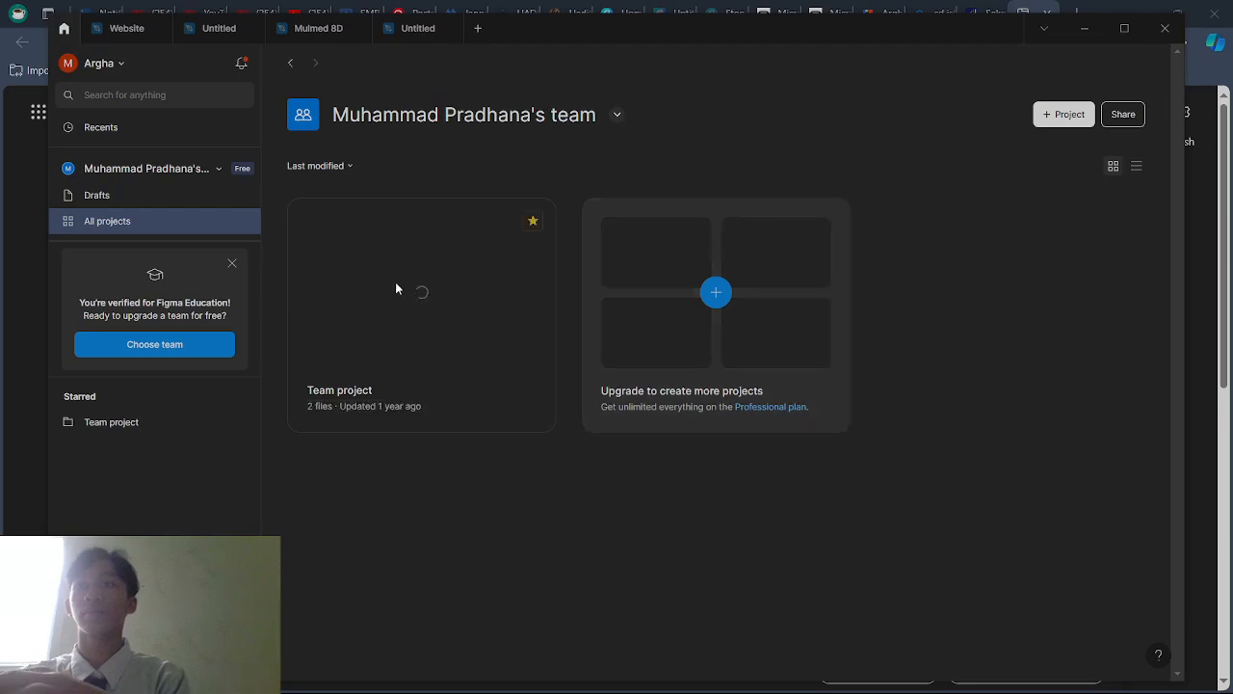
{"action": "left_click", "coordinate": [386, 297]}
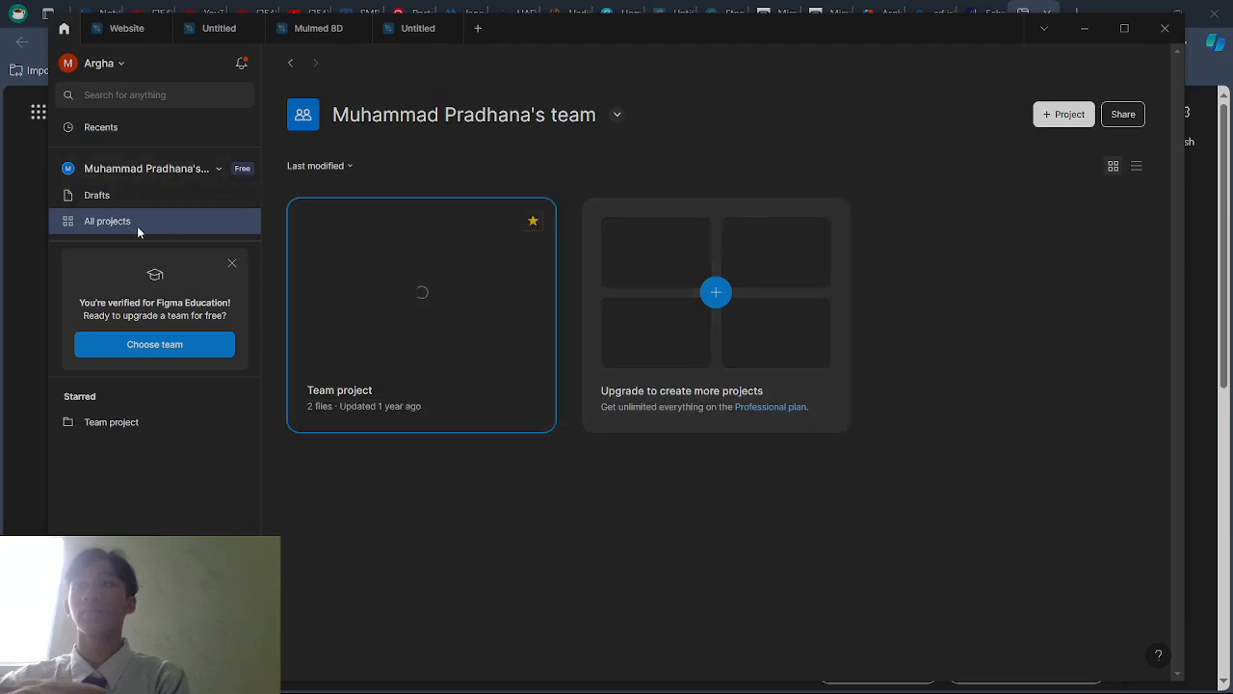
{"action": "left_click", "coordinate": [233, 264]}
{"action": "left_click", "coordinate": [157, 167]}
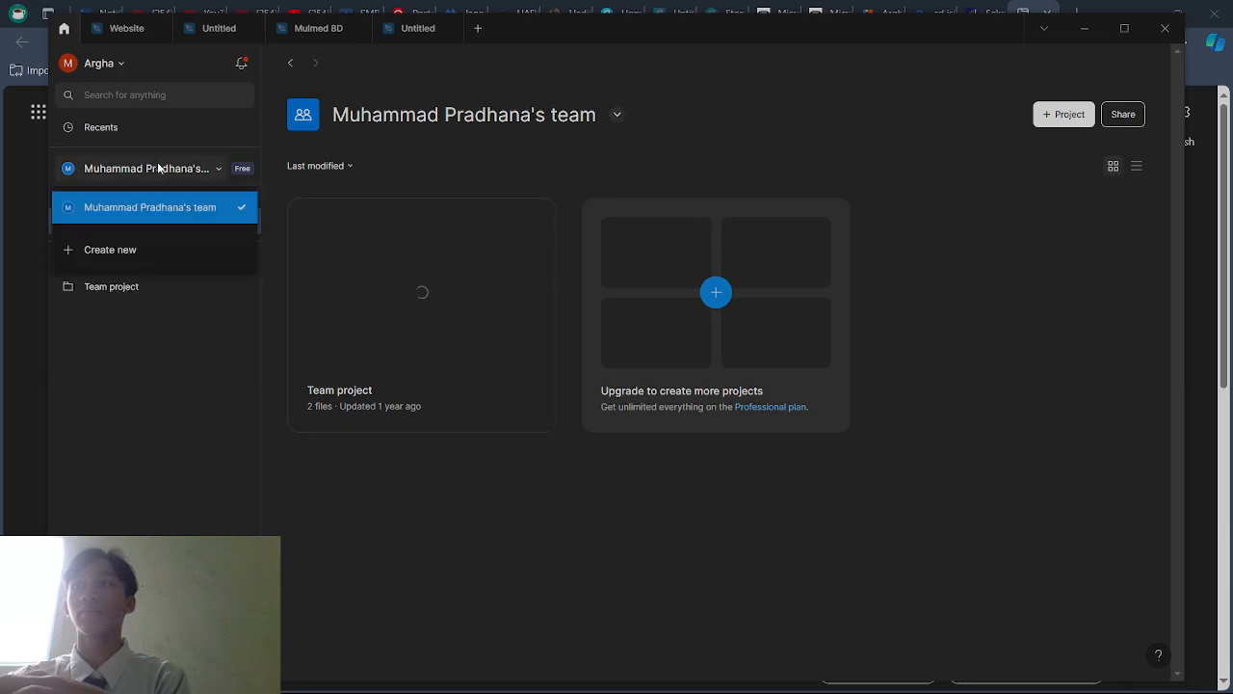
{"action": "left_click", "coordinate": [148, 166]}
{"action": "left_click", "coordinate": [306, 29]}
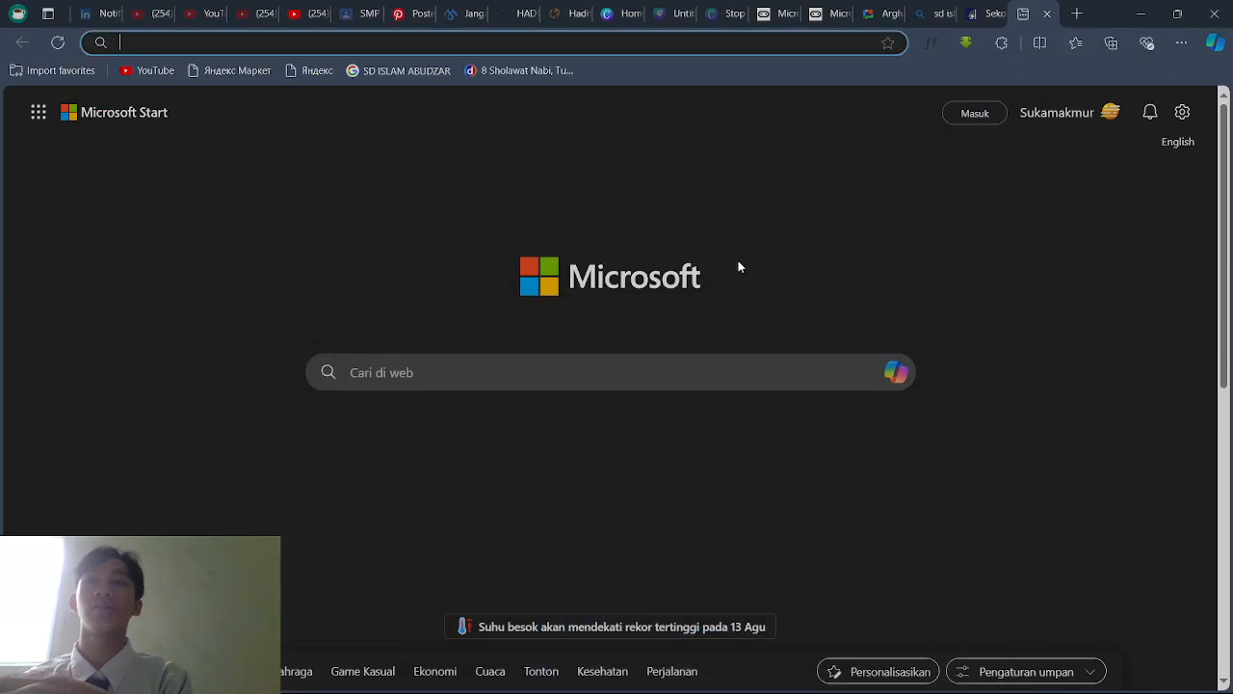
{"action": "key", "text": "super"}
Step: Change Rectangle 1's fill from grey D9D9D9 to mid blue 3185D4 in the colour picker
{"action": "left_click", "coordinate": [721, 678]}
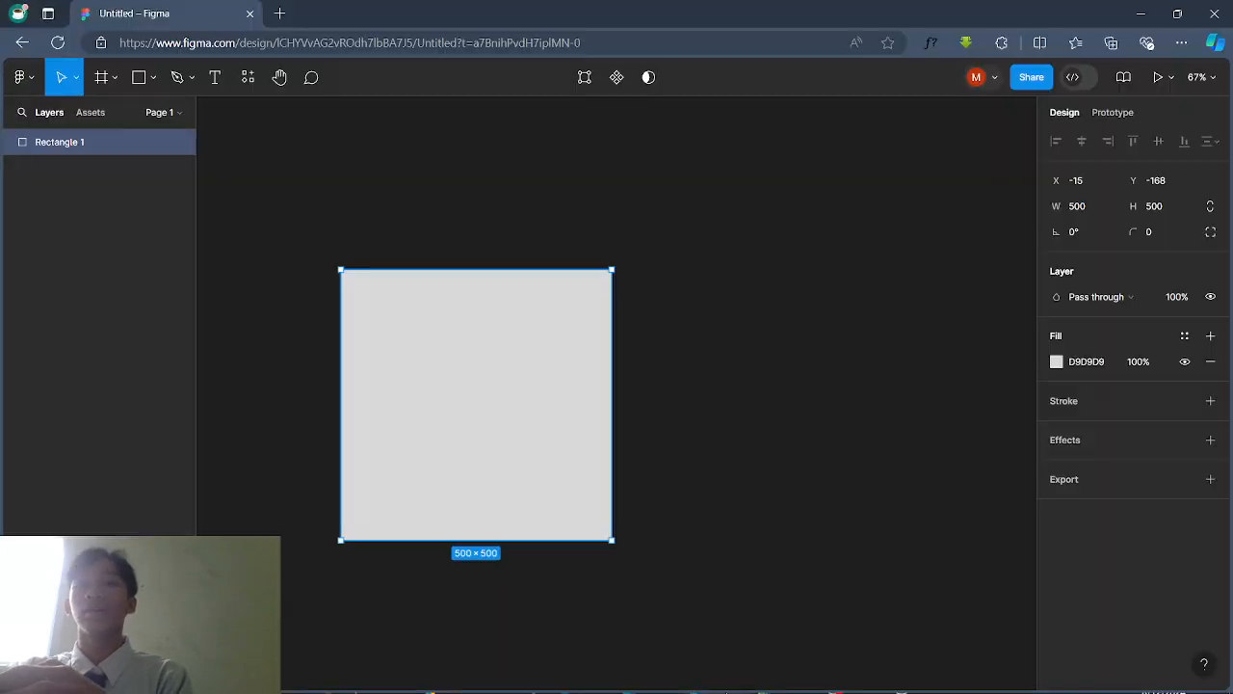
{"action": "left_click", "coordinate": [640, 283]}
{"action": "left_click", "coordinate": [605, 323]}
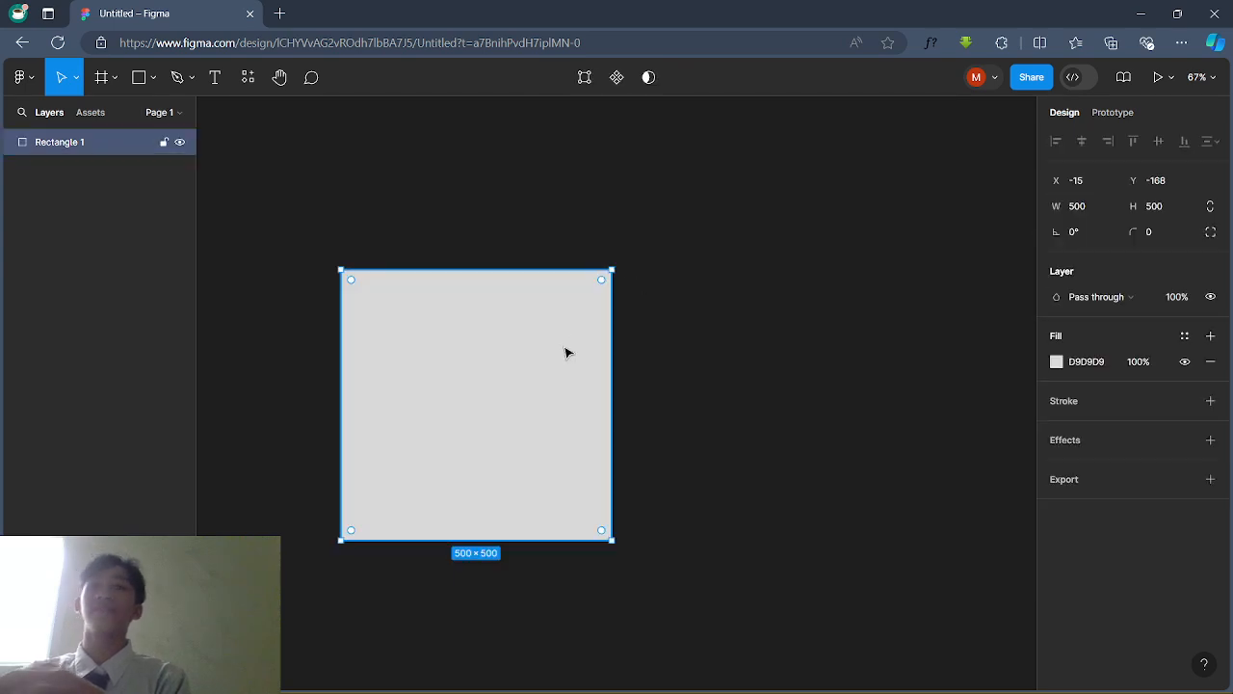
{"action": "left_click", "coordinate": [1057, 361]}
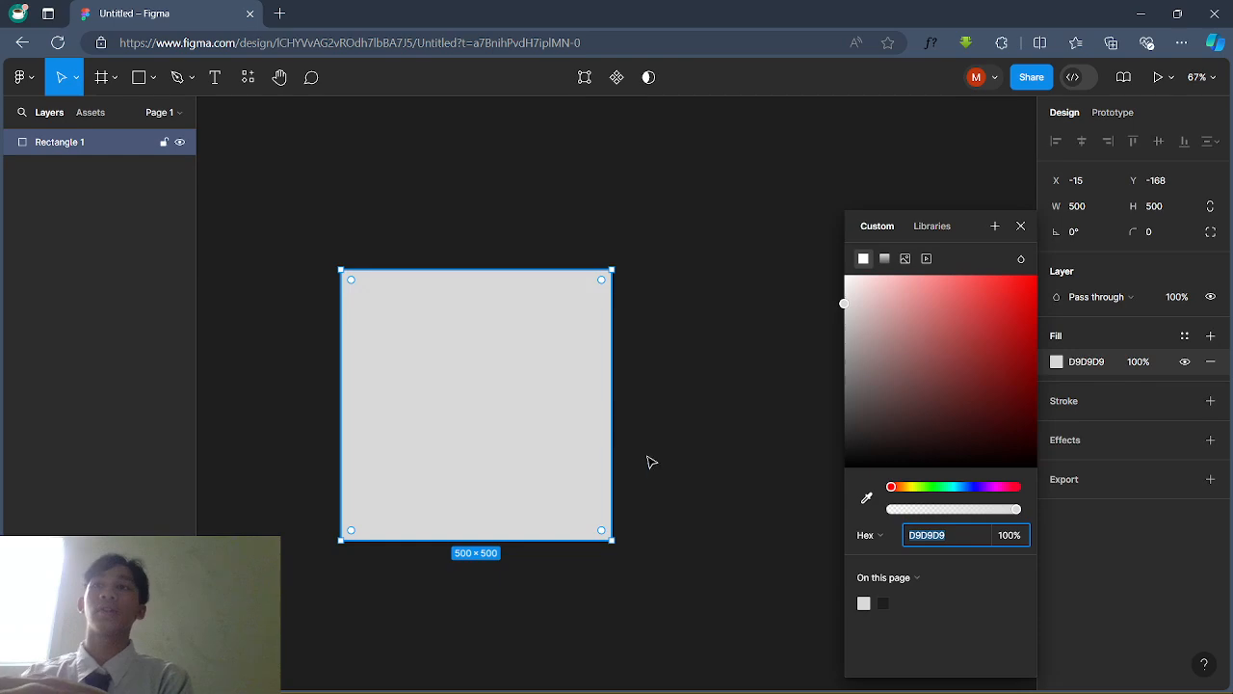
{"action": "left_click", "coordinate": [915, 494]}
{"action": "left_click_drag", "start_coordinate": [982, 379], "coordinate": [967, 242]}
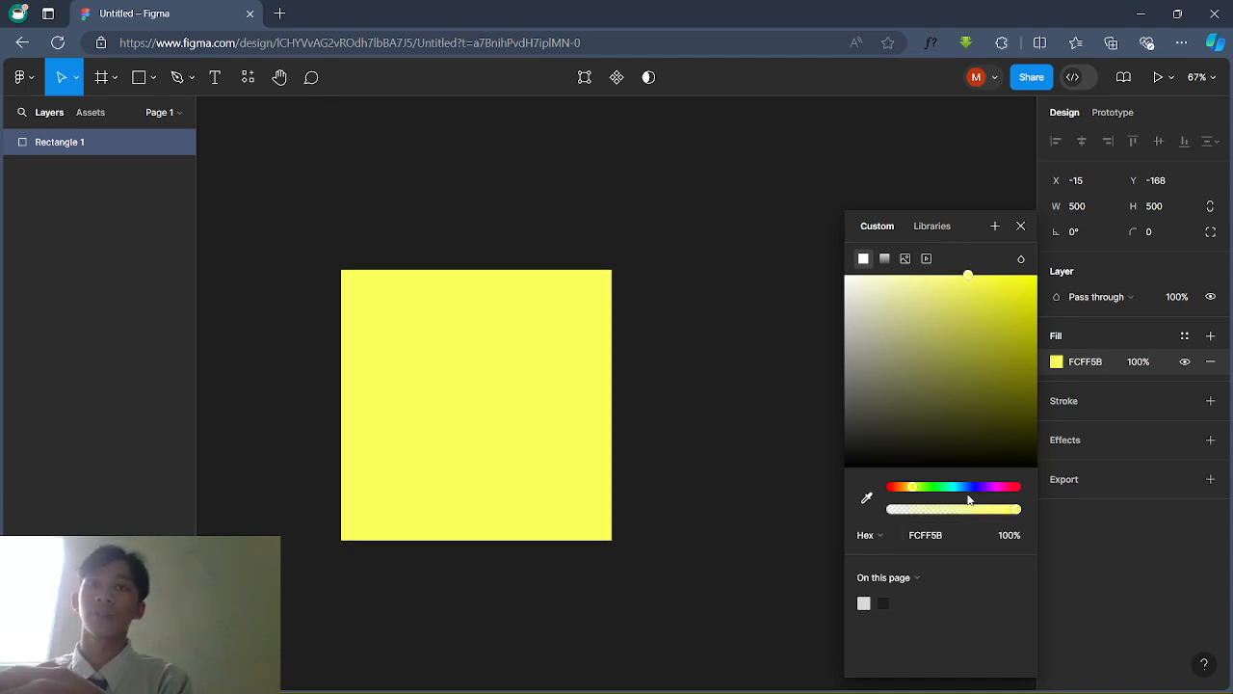
{"action": "left_click_drag", "start_coordinate": [956, 492], "coordinate": [964, 486]}
{"action": "left_click_drag", "start_coordinate": [997, 396], "coordinate": [993, 307]}
{"action": "left_click", "coordinate": [757, 425]}
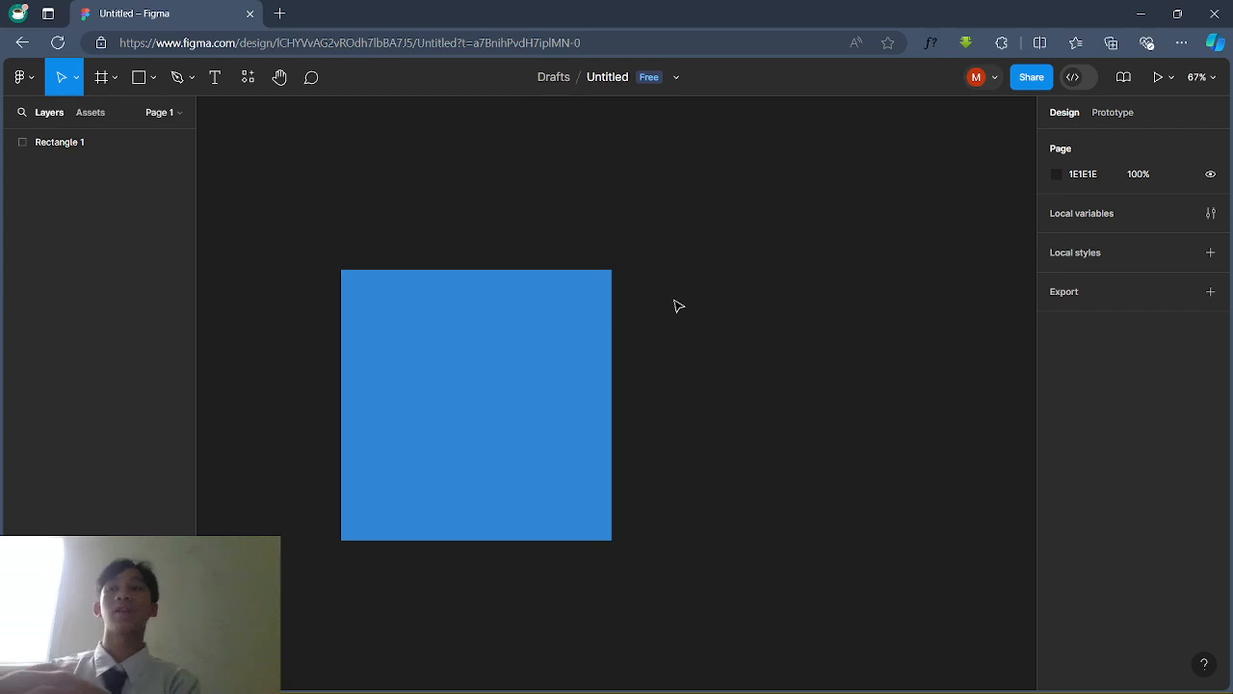
{"action": "double_click", "coordinate": [570, 383]}
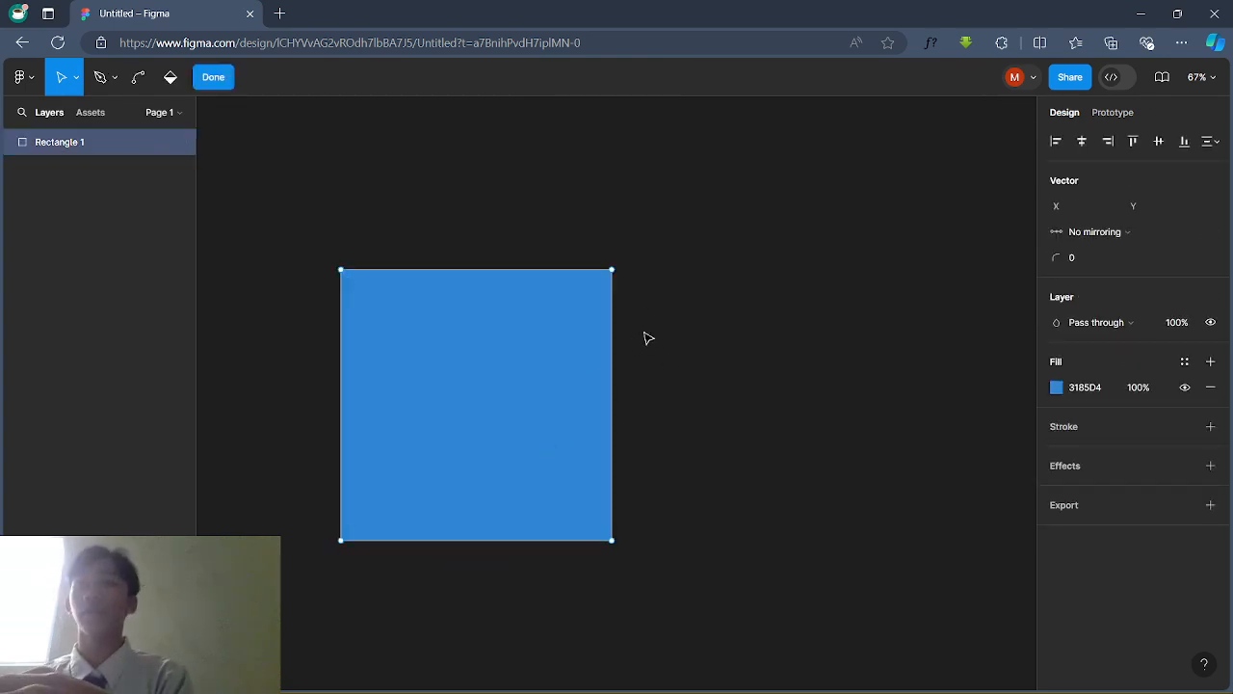
{"action": "left_click", "coordinate": [213, 77]}
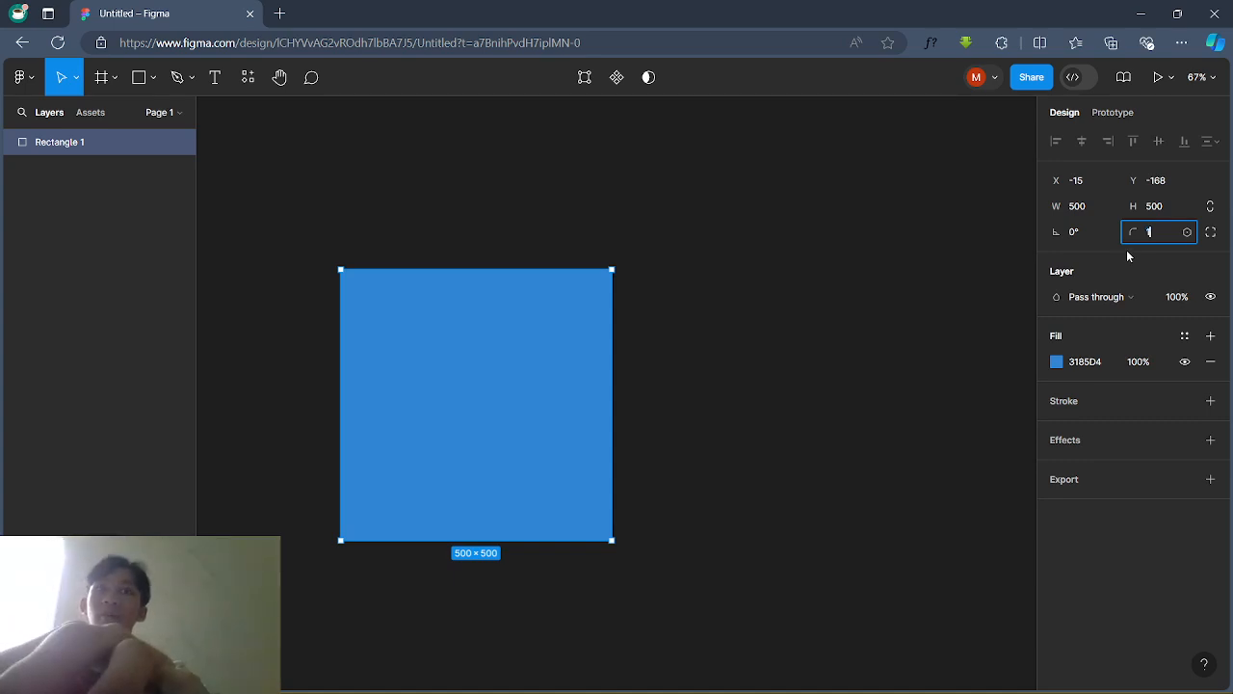
{"action": "type", "text": "00"}
{"action": "key", "text": "Return"}
{"action": "left_click", "coordinate": [793, 385]}
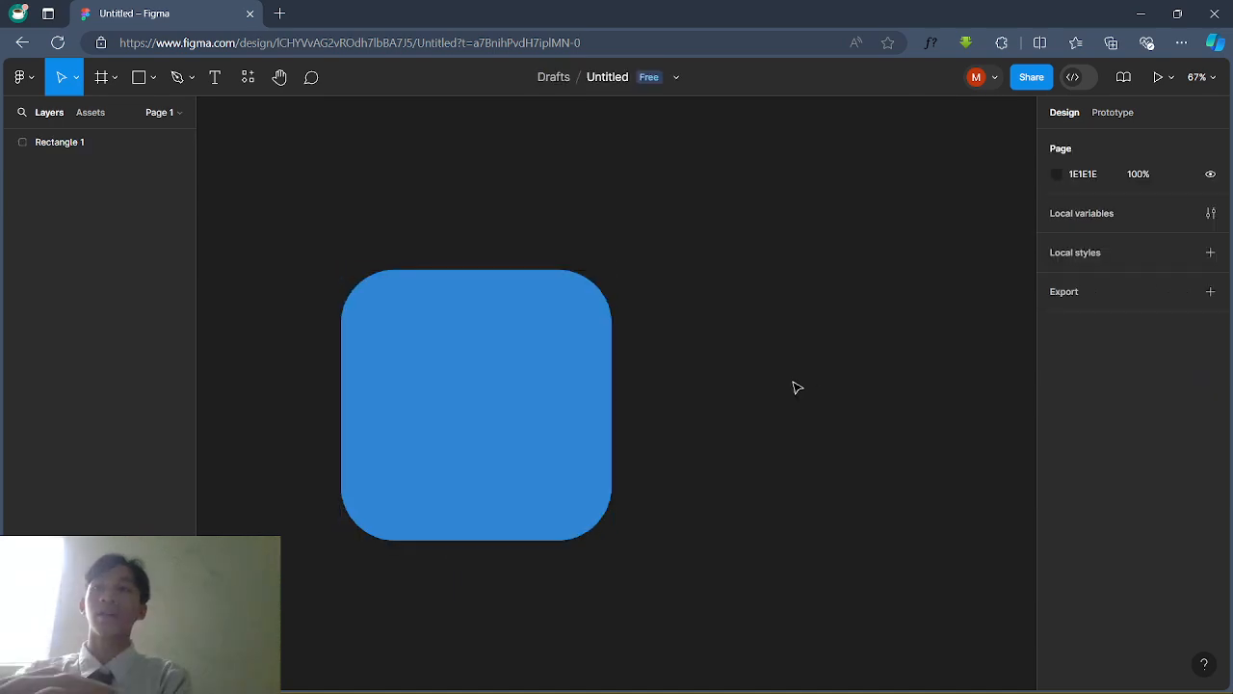
{"action": "left_click", "coordinate": [543, 404]}
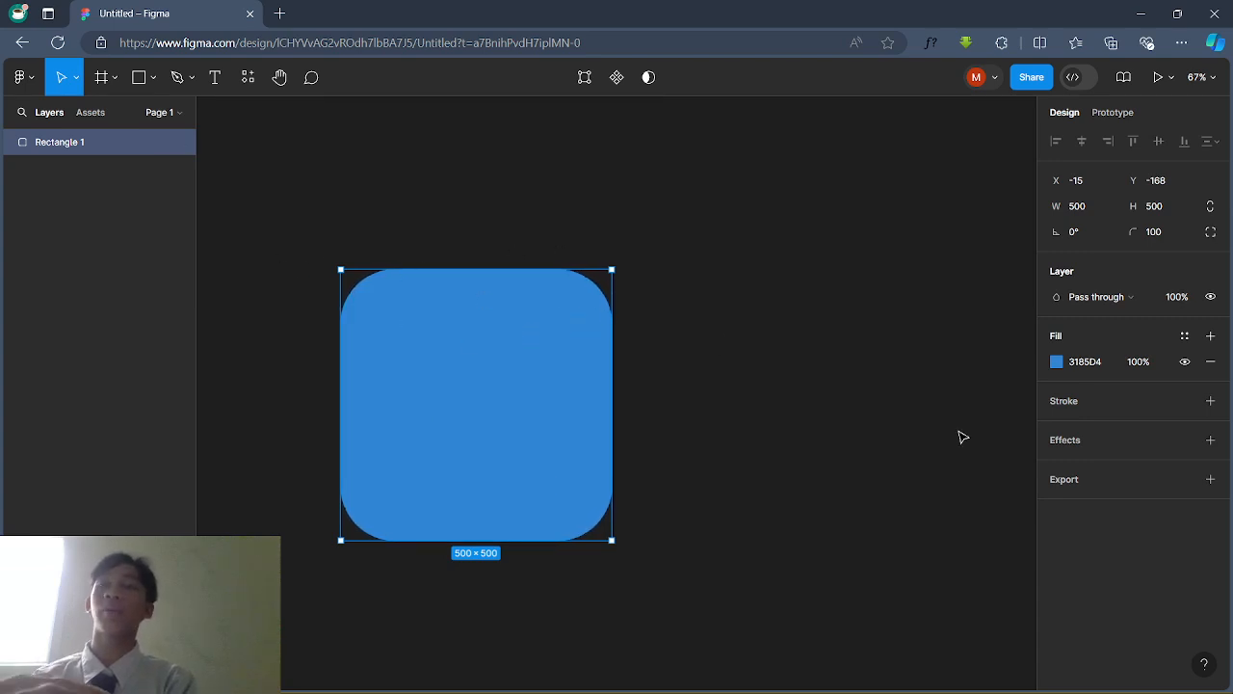
{"action": "left_click", "coordinate": [1156, 240]}
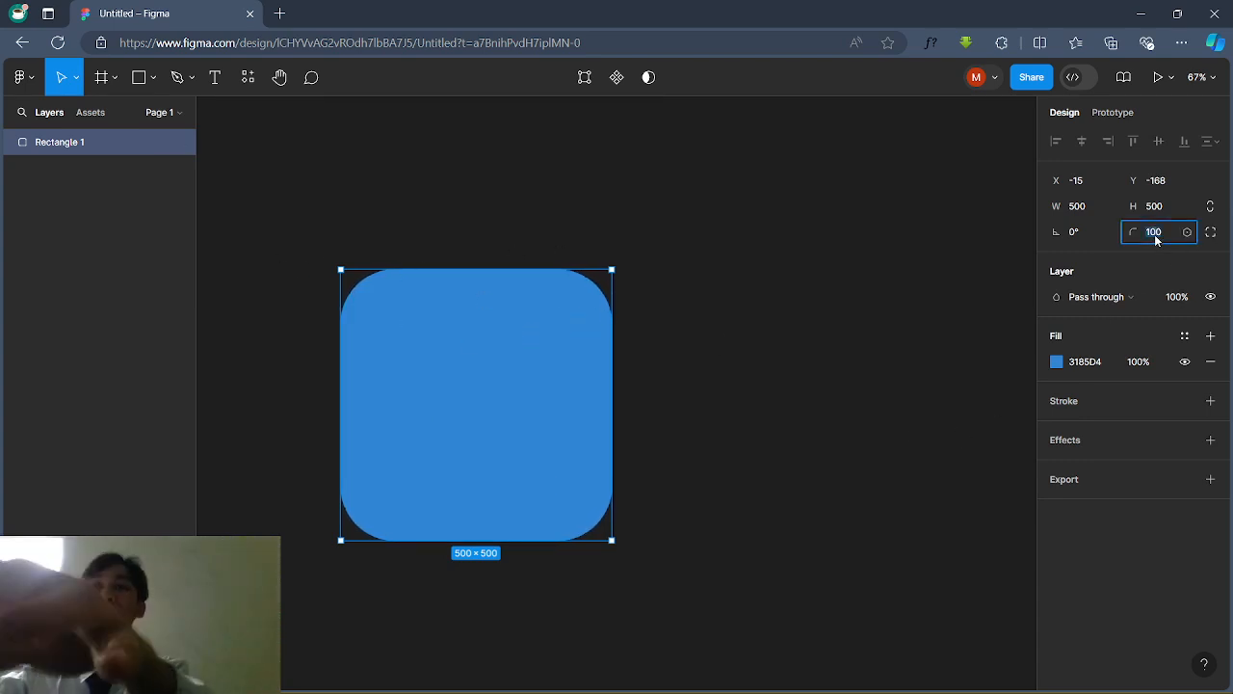
{"action": "type", "text": "0"}
{"action": "key", "text": "Return"}
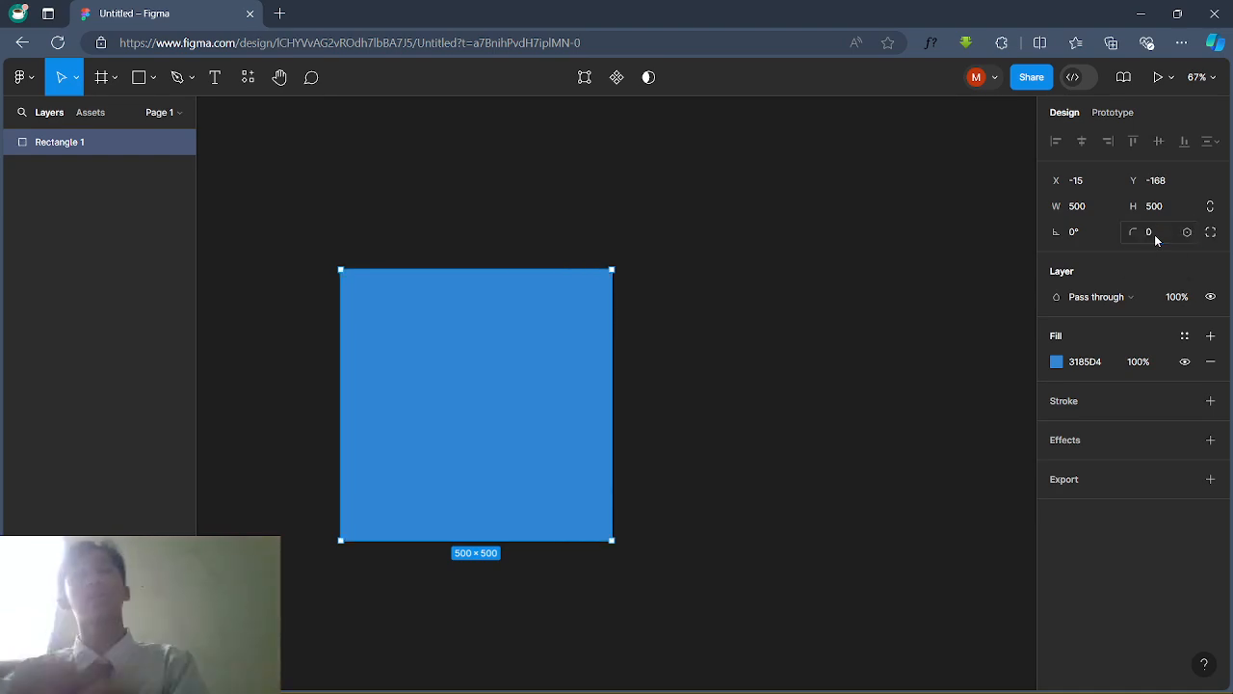
{"action": "left_click", "coordinate": [756, 313]}
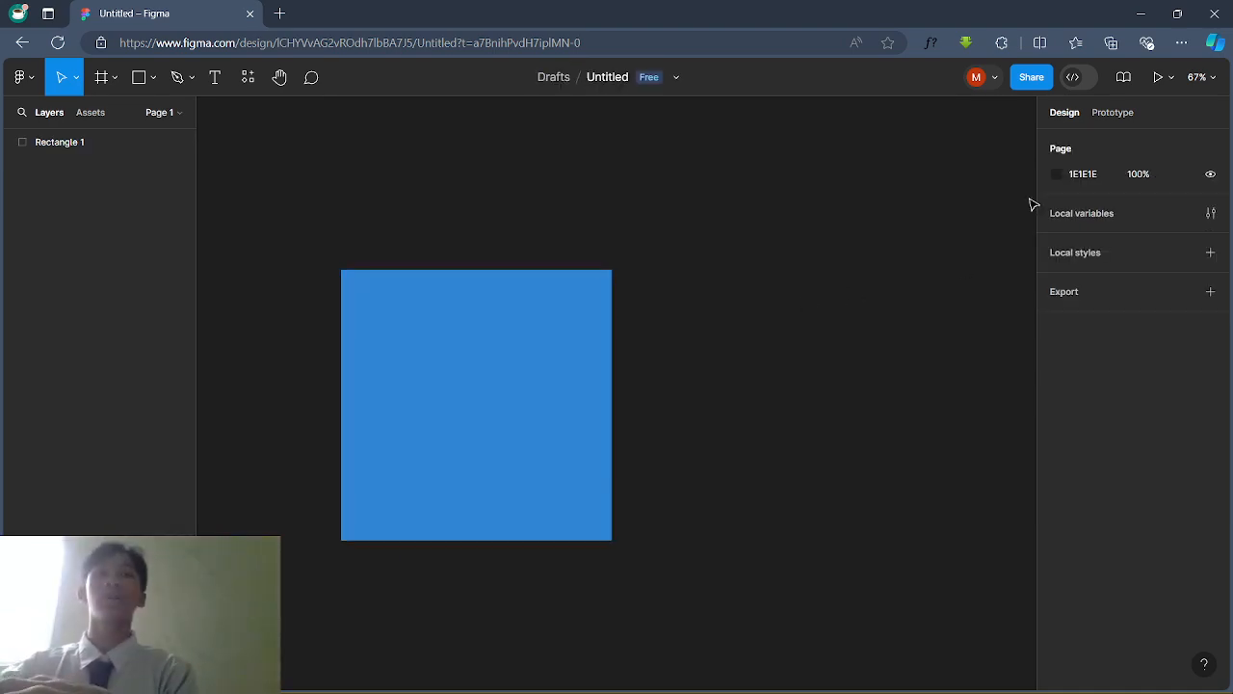
{"action": "left_click", "coordinate": [541, 327]}
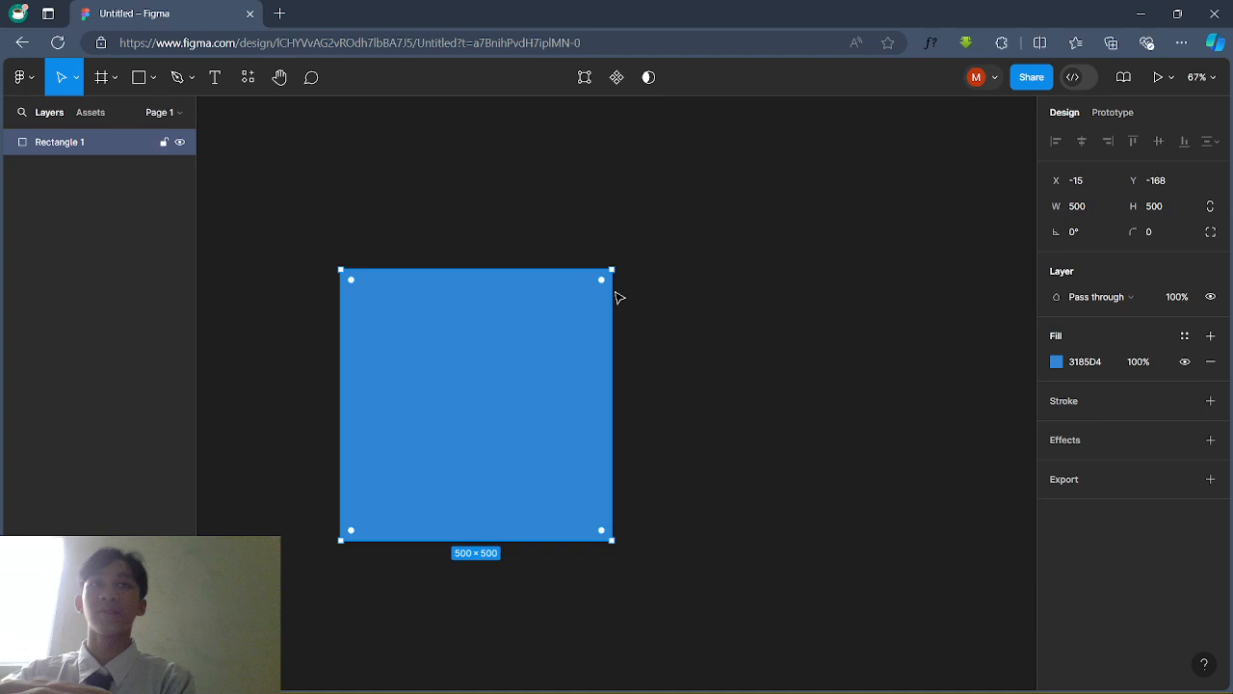
Step: Switch to independent corner radii and try bottom-right values 800, 500, 200, 300, then 450
{"action": "left_click", "coordinate": [1210, 232]}
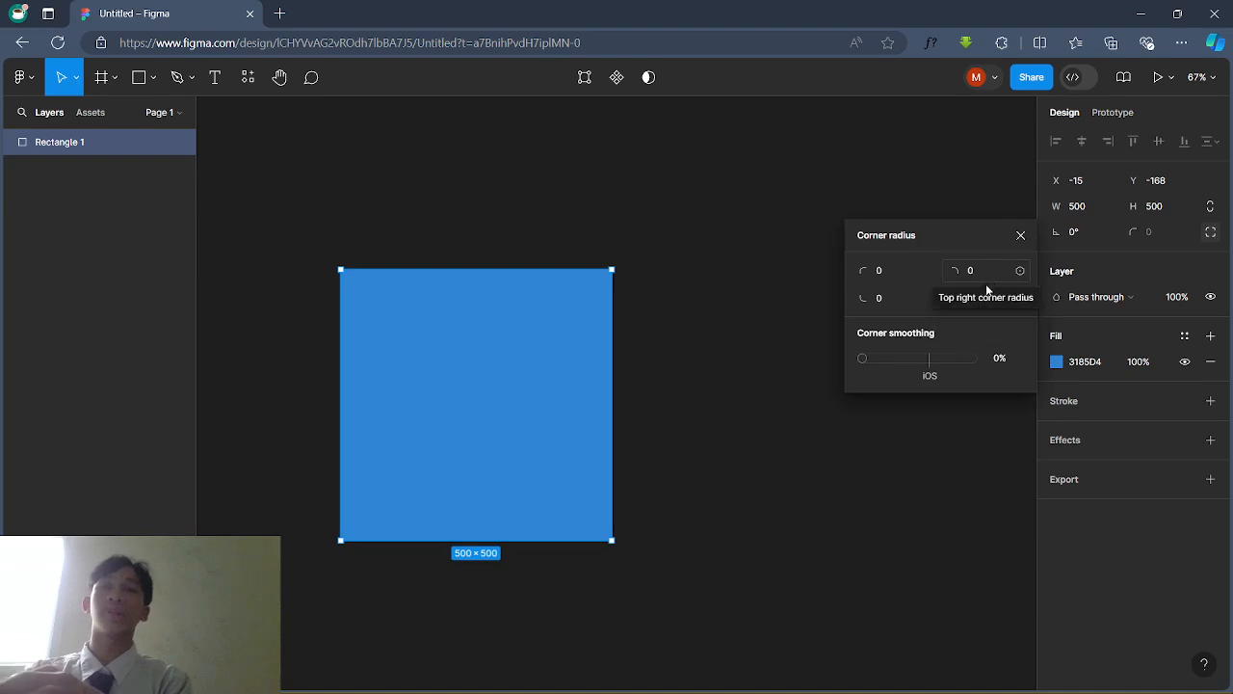
{"action": "left_click", "coordinate": [981, 300]}
{"action": "type", "text": "800"}
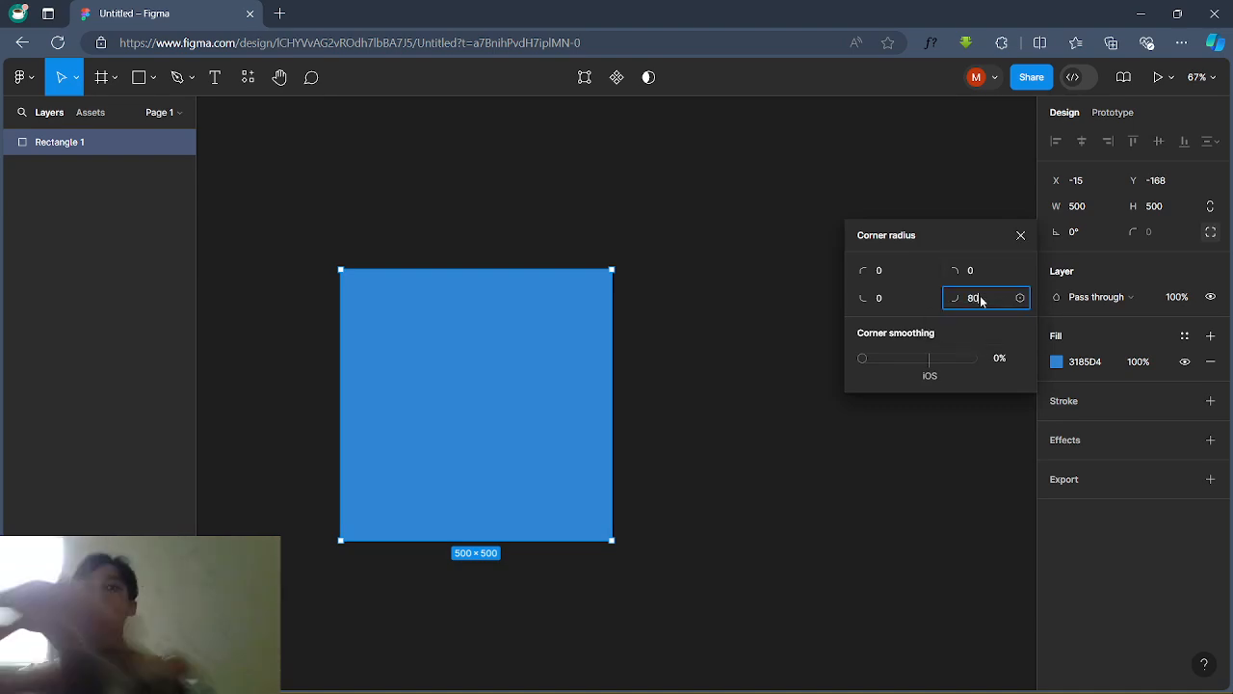
{"action": "key", "text": "Return"}
{"action": "left_click", "coordinate": [981, 301]}
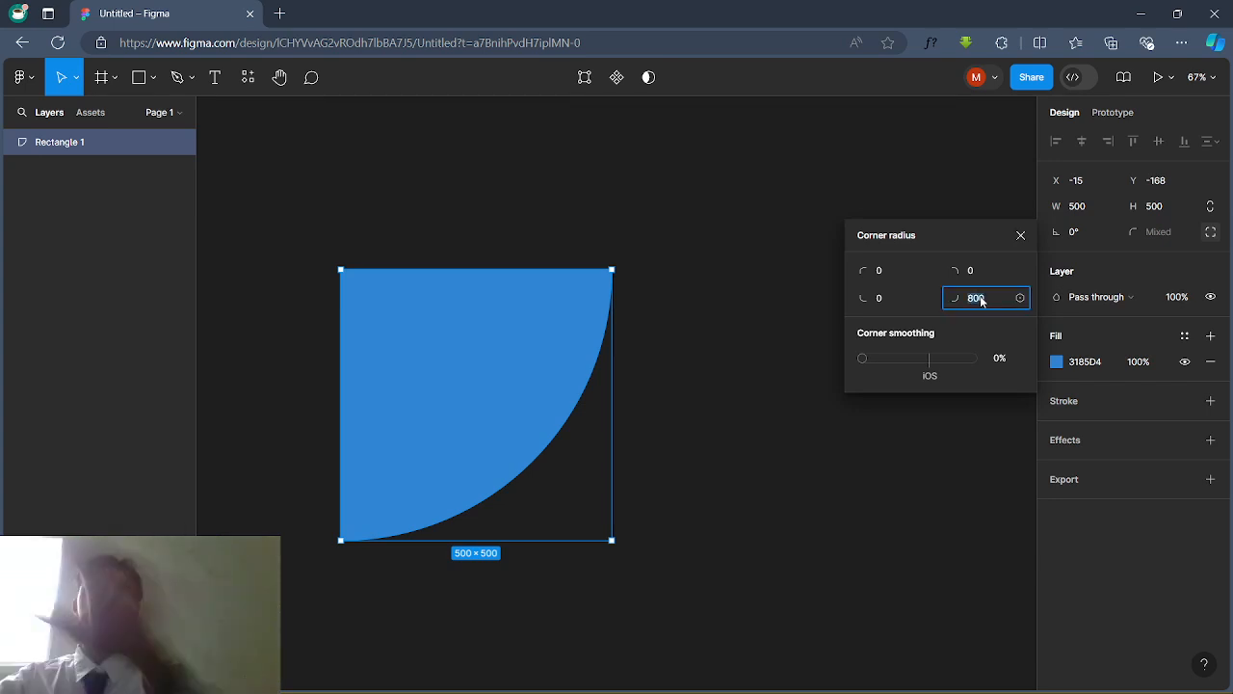
{"action": "type", "text": "5"}
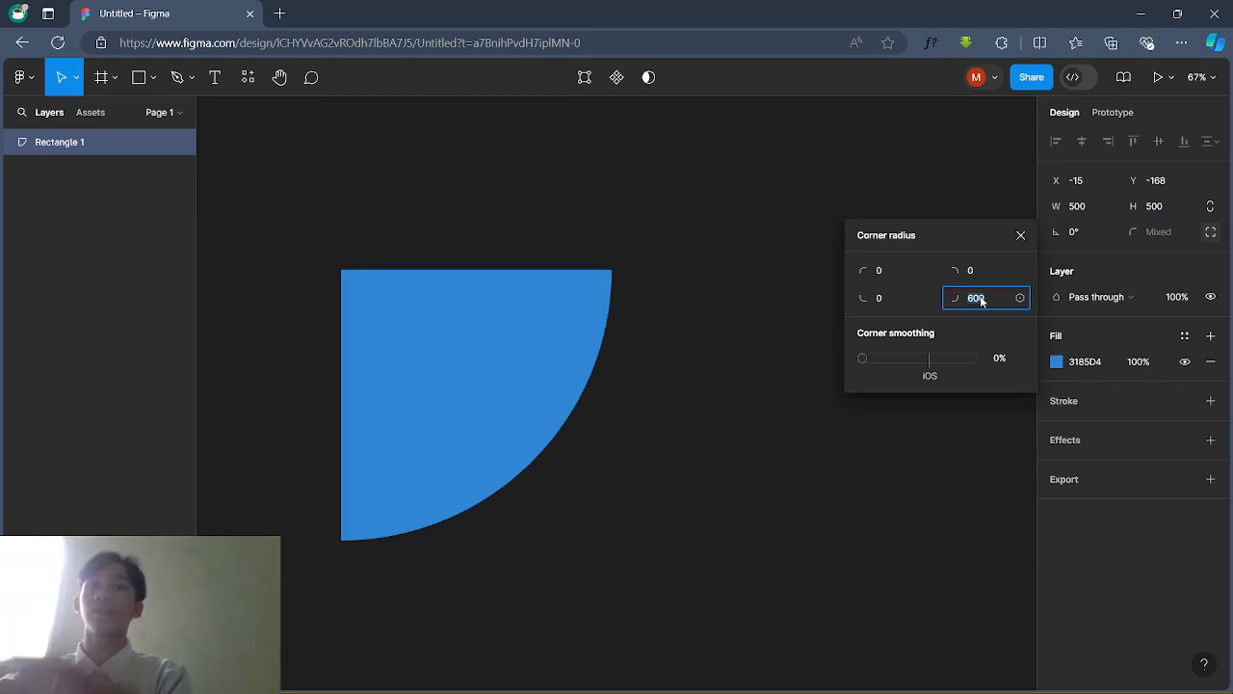
{"action": "type", "text": "00"}
{"action": "key", "text": "Return"}
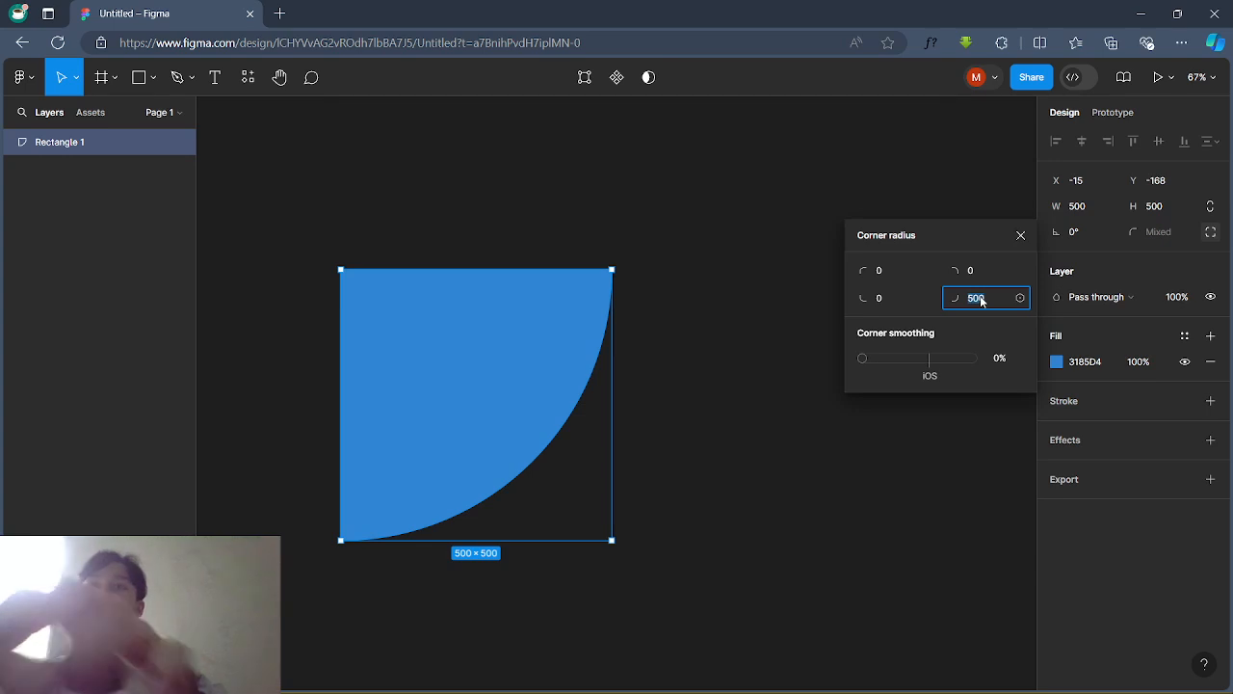
{"action": "type", "text": "200"}
{"action": "key", "text": "Return"}
{"action": "left_click", "coordinate": [980, 301]}
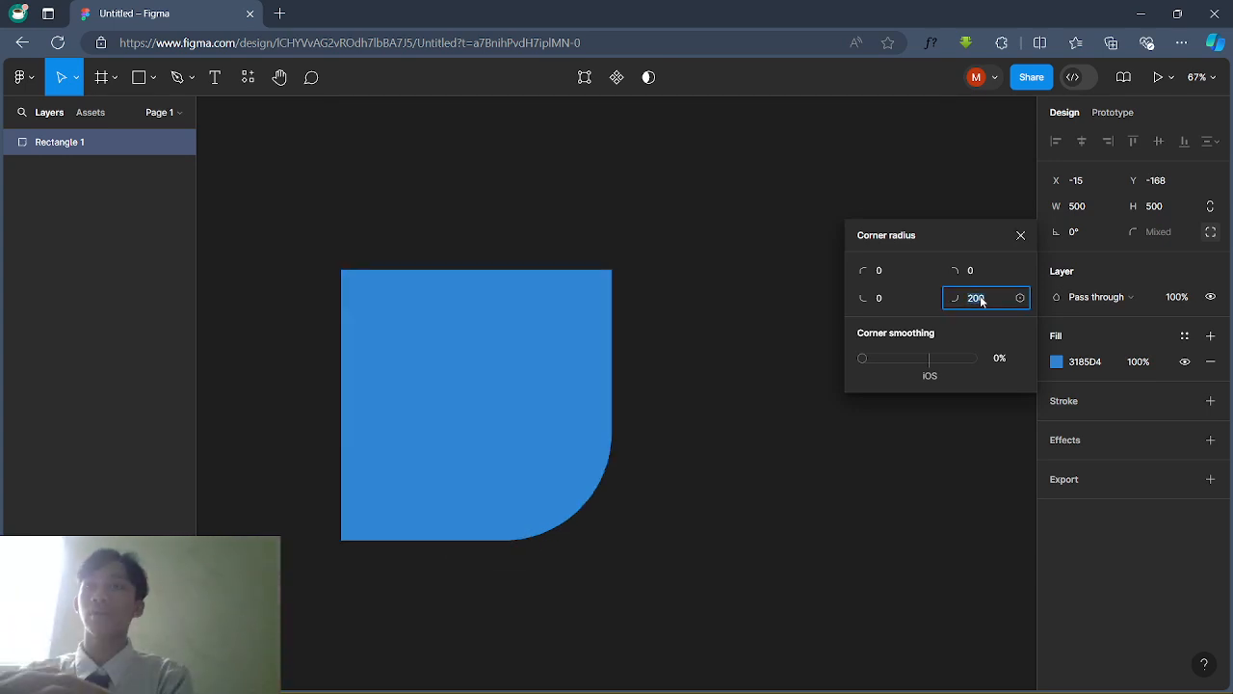
{"action": "type", "text": "300"}
{"action": "key", "text": "Return"}
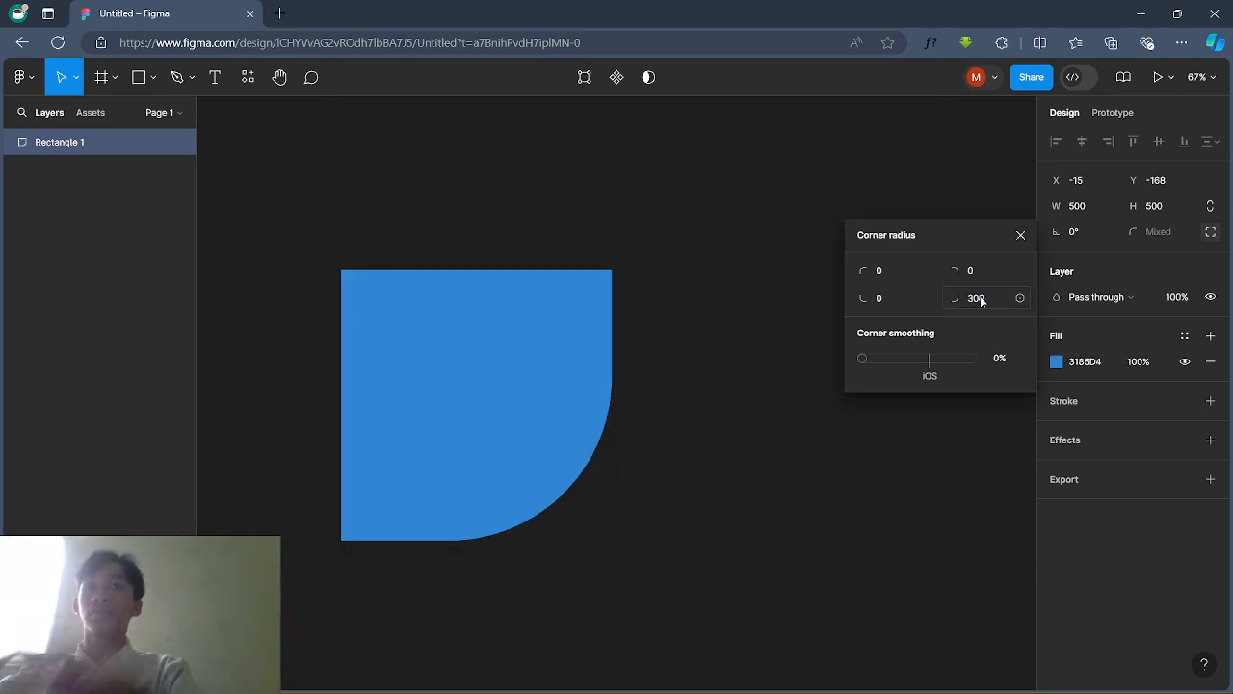
{"action": "left_click", "coordinate": [981, 301]}
{"action": "type", "text": "450"}
{"action": "key", "text": "Return"}
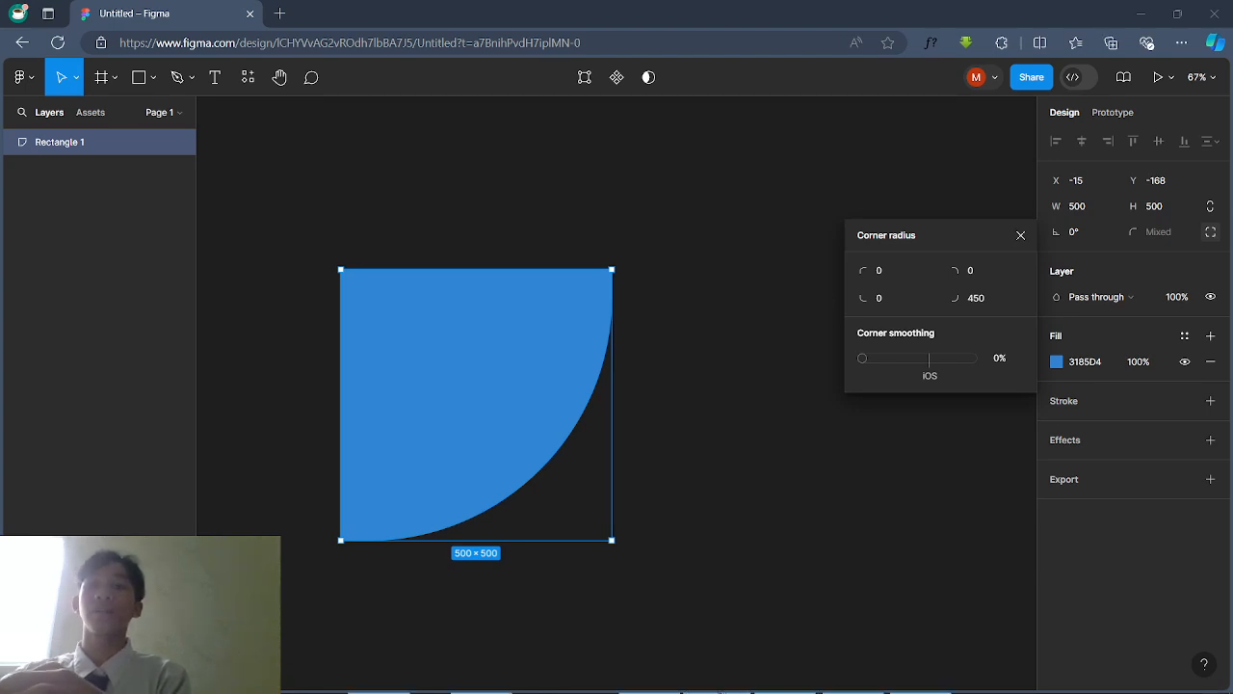
Step: Retry the bottom-right radius at 100, 200 and 300, settling on 350
{"action": "left_click", "coordinate": [987, 301]}
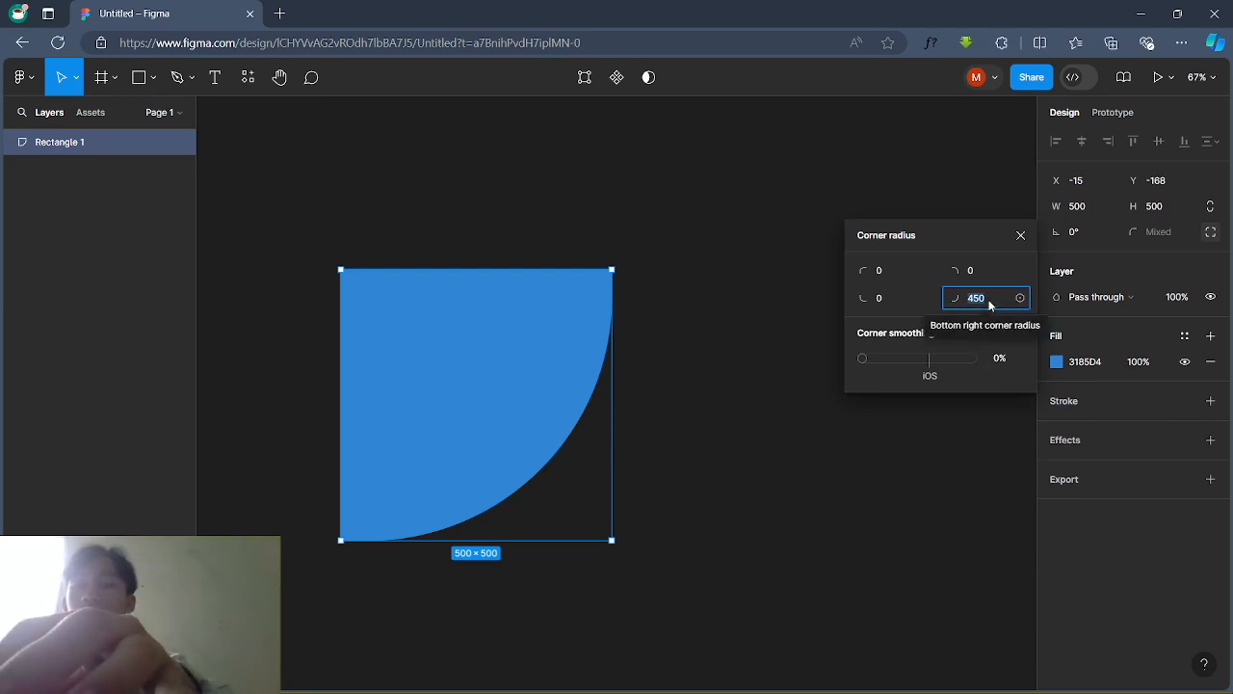
{"action": "type", "text": "100"}
{"action": "key", "text": "Return"}
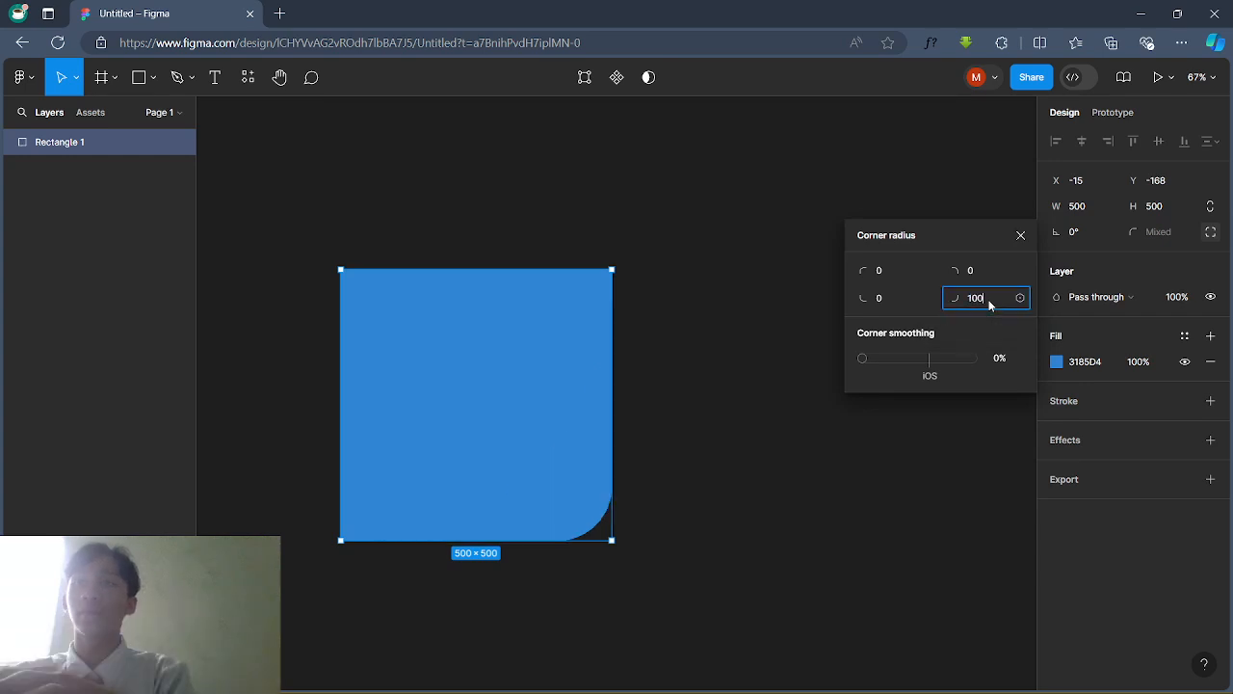
{"action": "type", "text": "200"}
{"action": "key", "text": "Return"}
{"action": "type", "text": "30"}
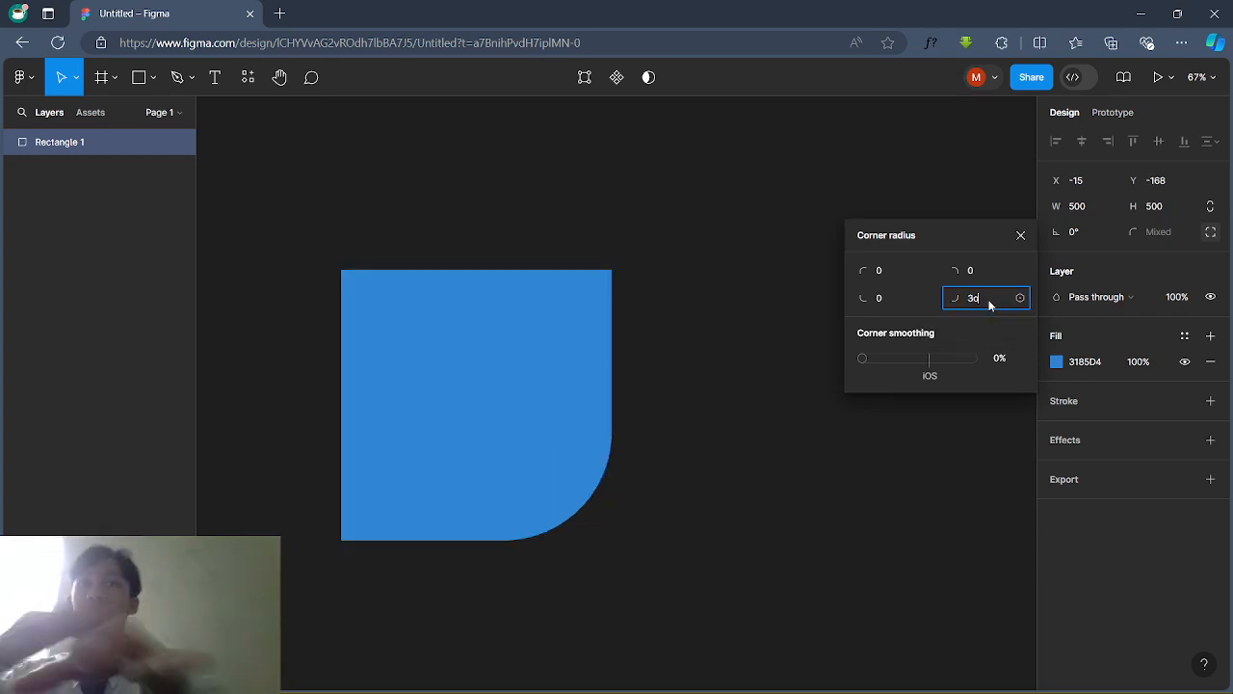
{"action": "type", "text": "0"}
{"action": "key", "text": "Return"}
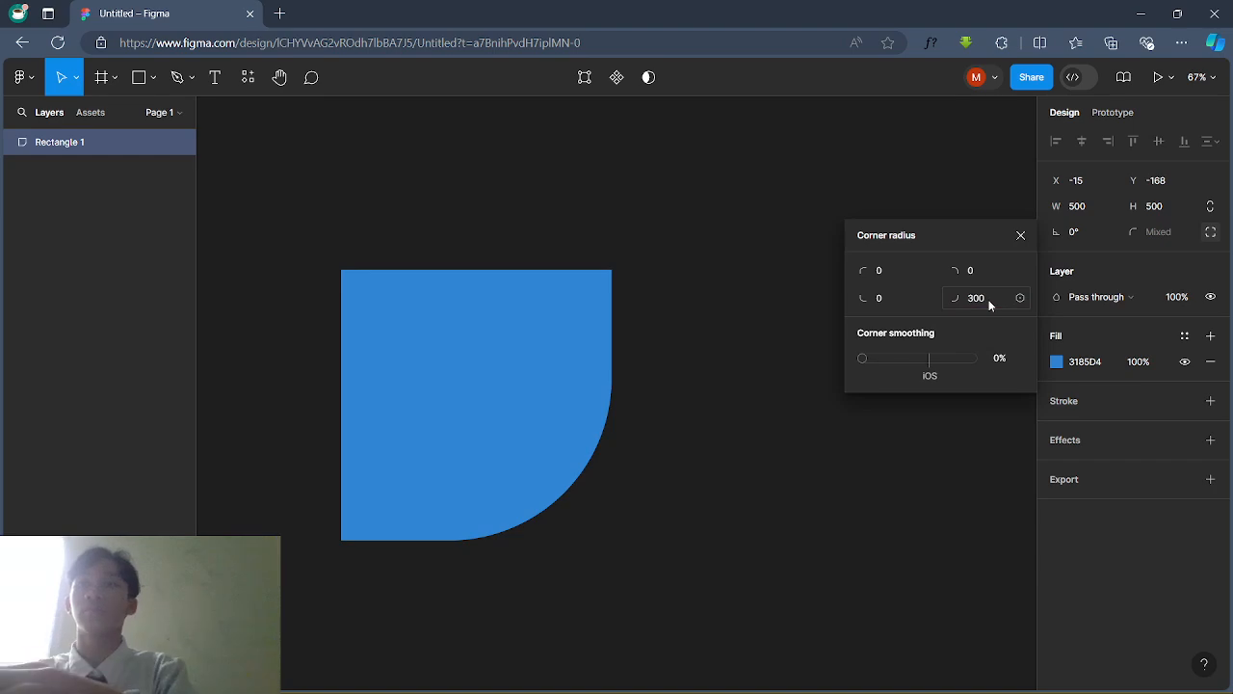
{"action": "left_click", "coordinate": [975, 298]}
{"action": "type", "text": "350"}
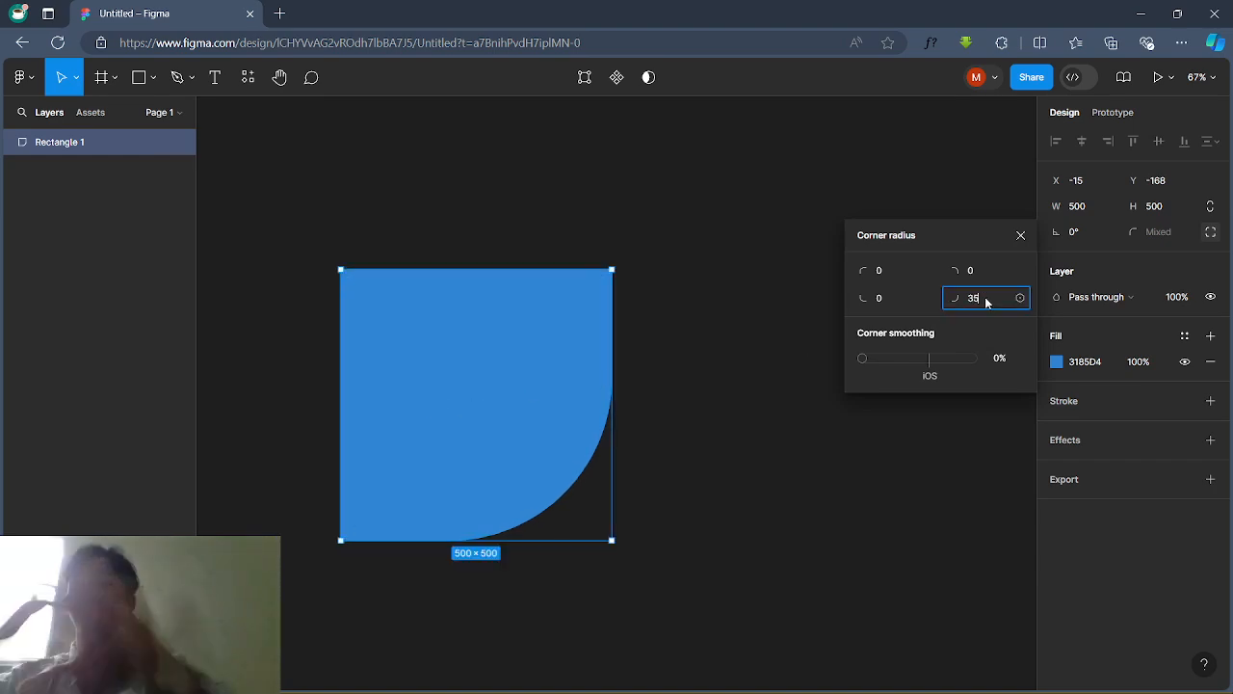
{"action": "key", "text": "Return"}
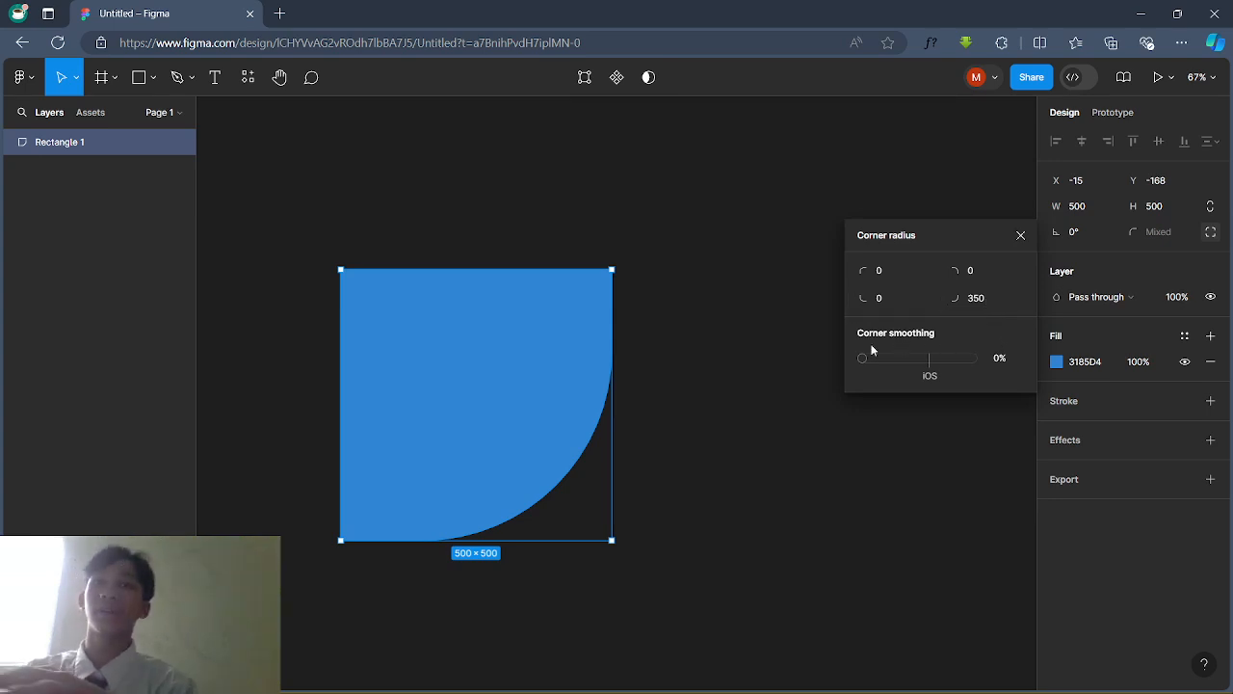
Step: Nudge the shape up-left and set the top-left radius to 250 after trying 3500 and 350
{"action": "left_click_drag", "start_coordinate": [360, 289], "coordinate": [353, 284]}
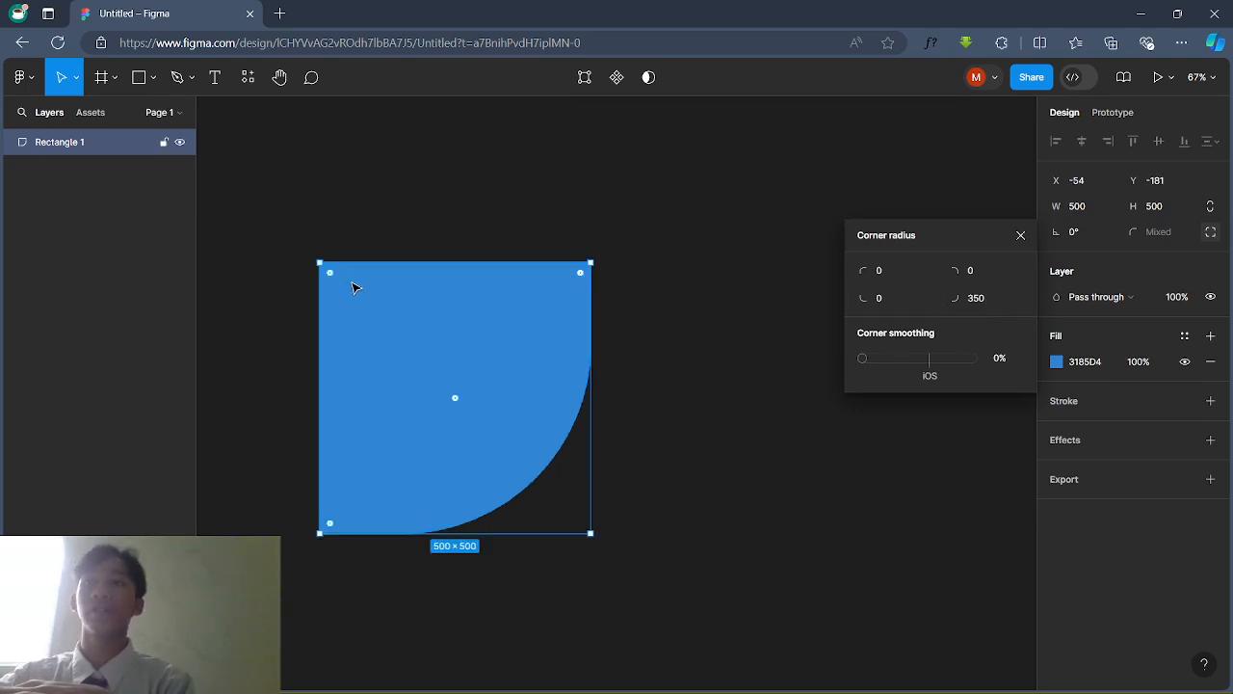
{"action": "left_click", "coordinate": [901, 273]}
{"action": "type", "text": "3500"}
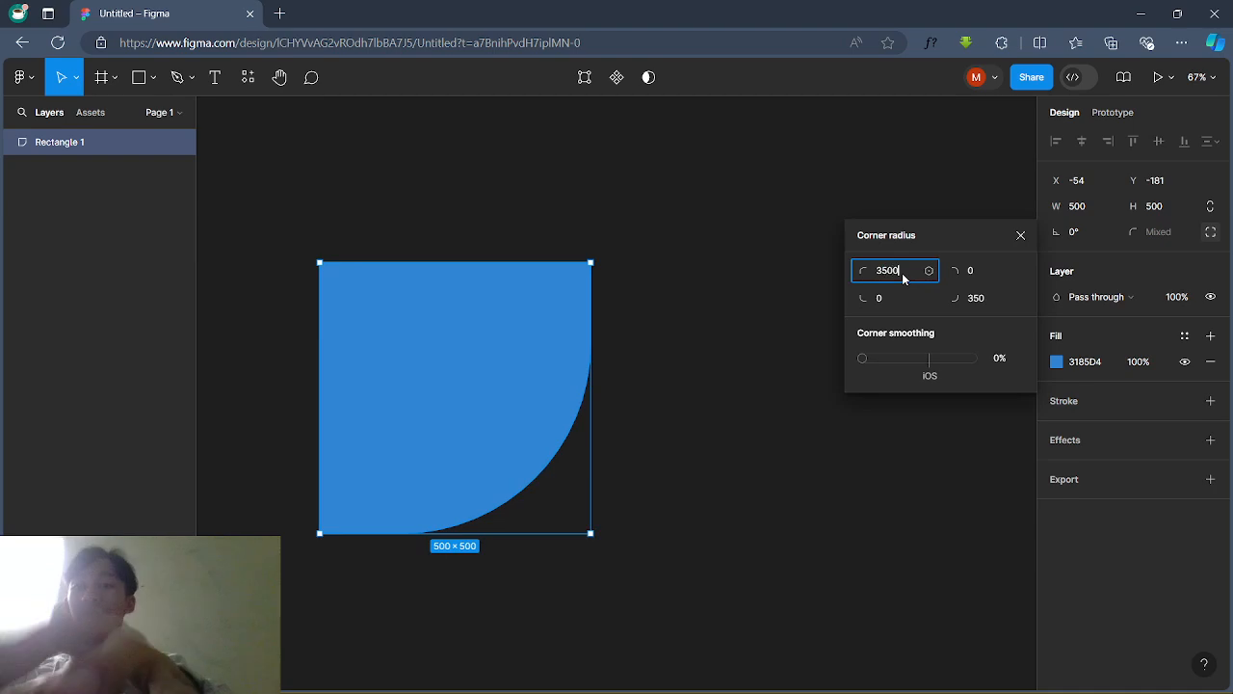
{"action": "key", "text": "Return"}
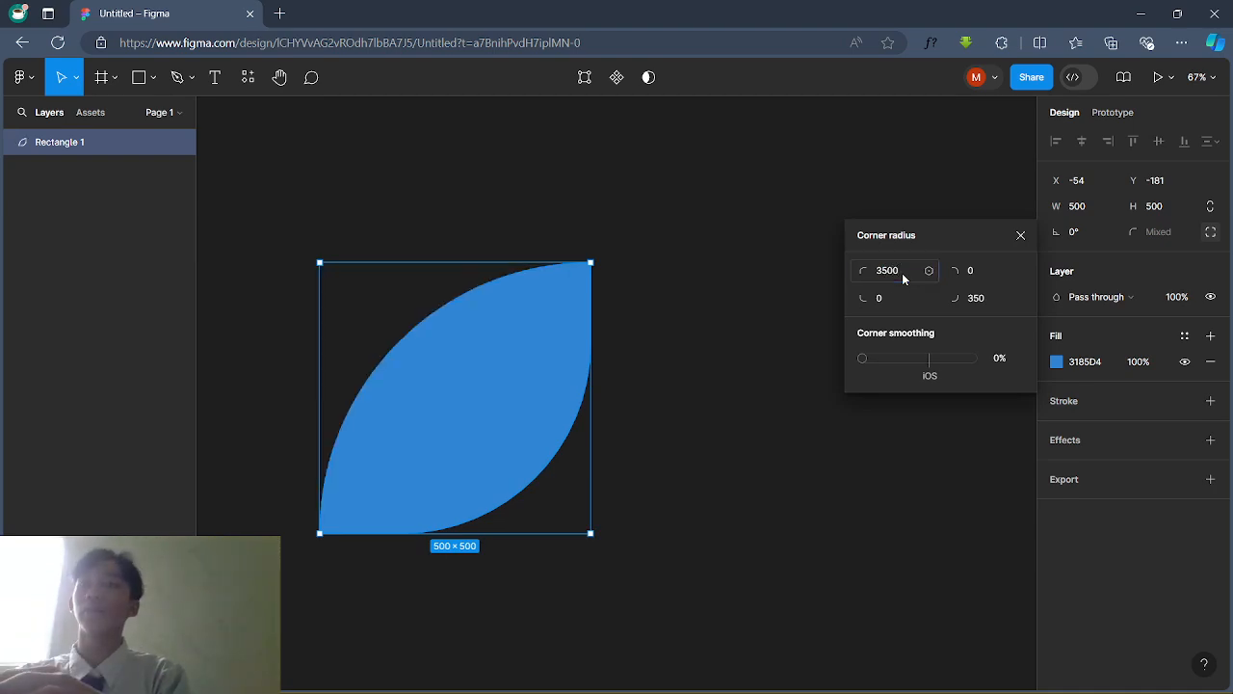
{"action": "left_click", "coordinate": [902, 273]}
{"action": "type", "text": "350"}
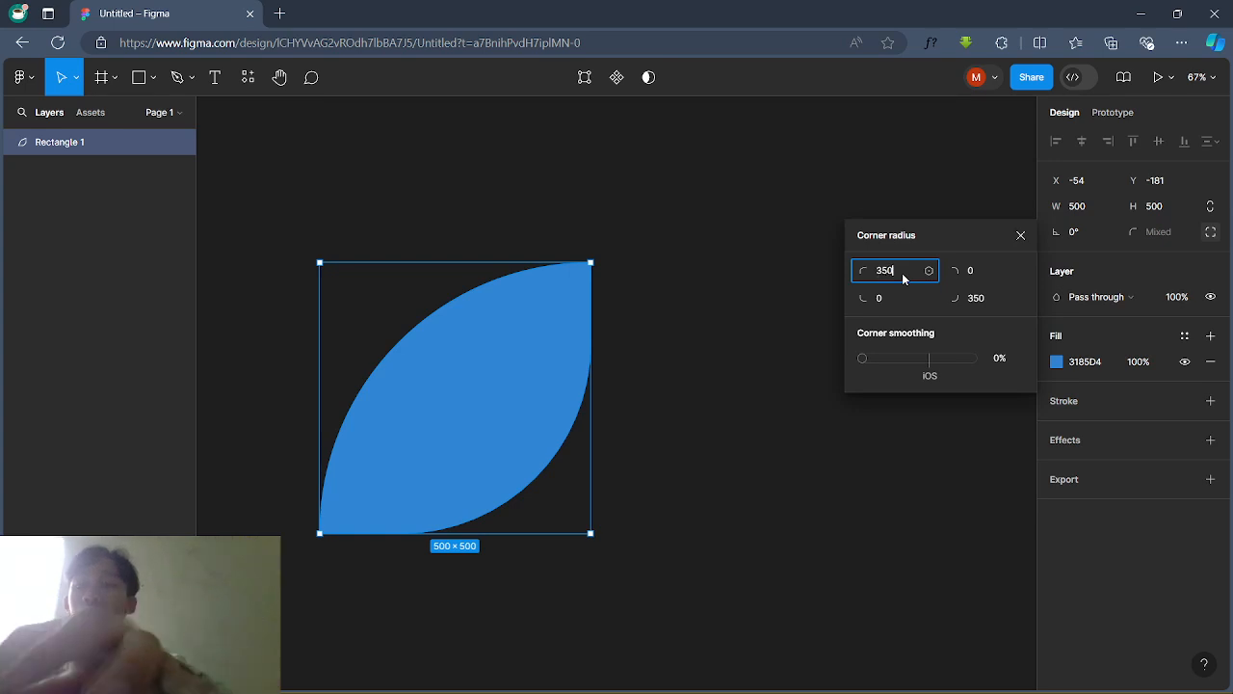
{"action": "key", "text": "Return"}
{"action": "left_click", "coordinate": [901, 272]}
{"action": "type", "text": "250"}
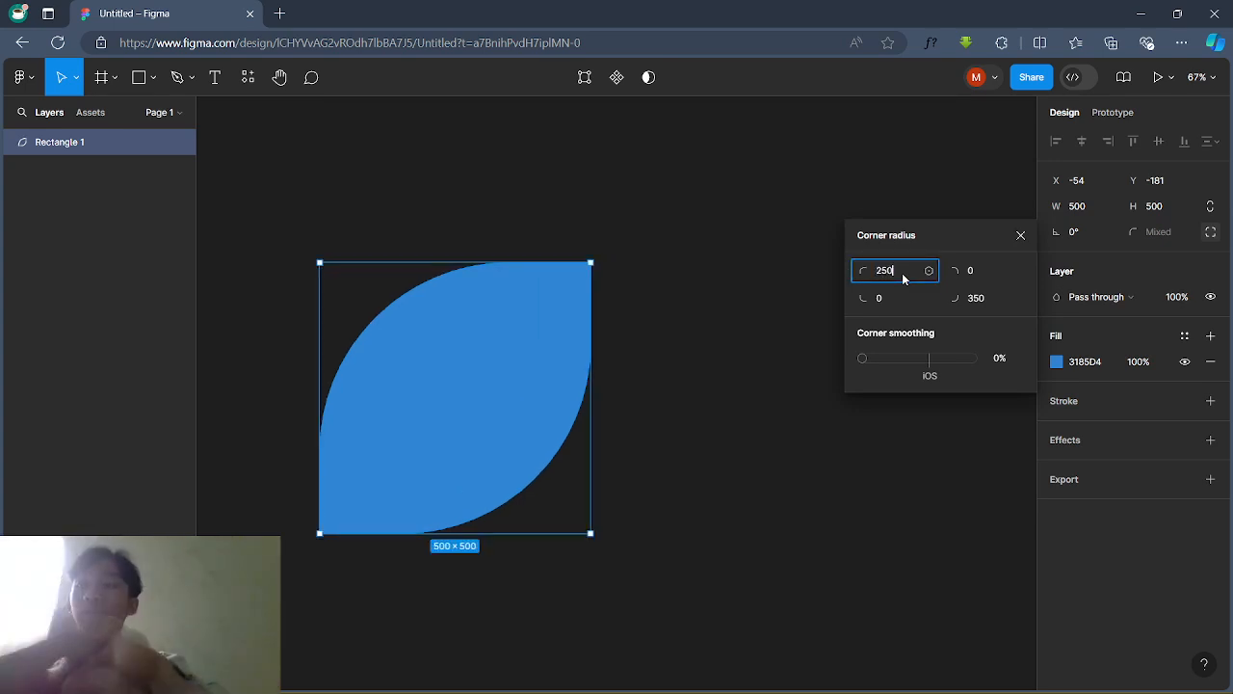
{"action": "key", "text": "Return"}
Step: Set the bottom-right radius to 250 to match, then close the corner radius settings
{"action": "left_click", "coordinate": [993, 303]}
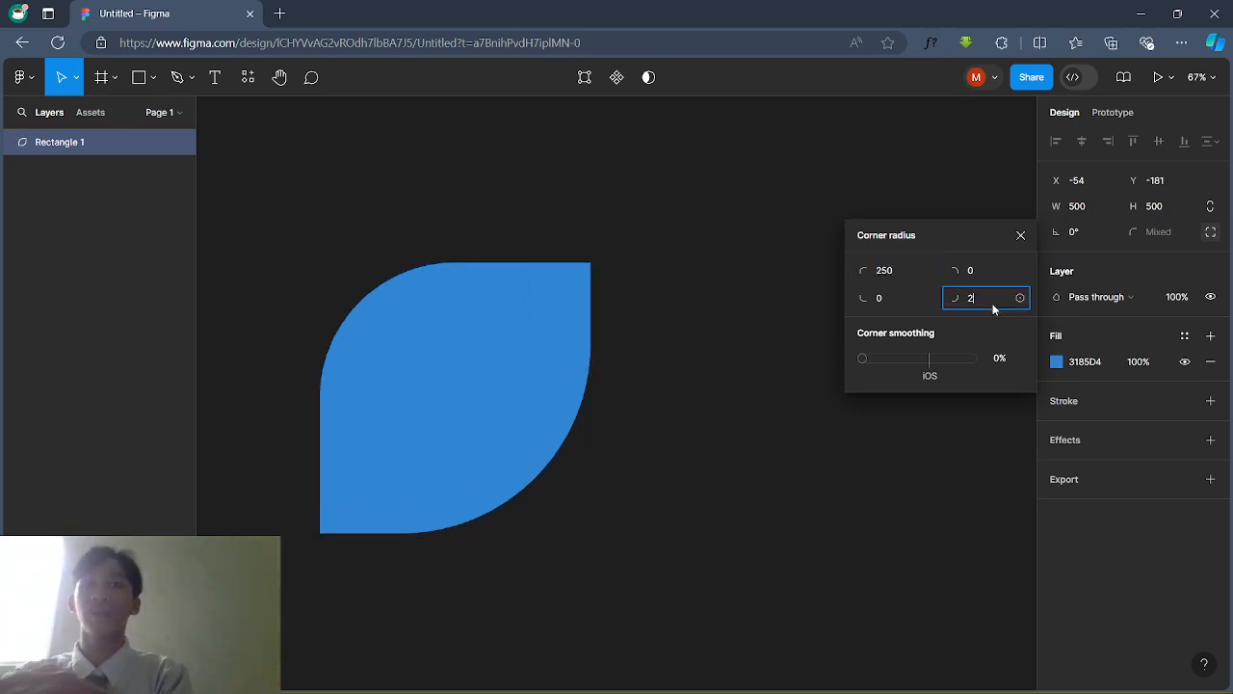
{"action": "type", "text": "2590"}
{"action": "left_click", "coordinate": [993, 304]}
{"action": "type", "text": "250"}
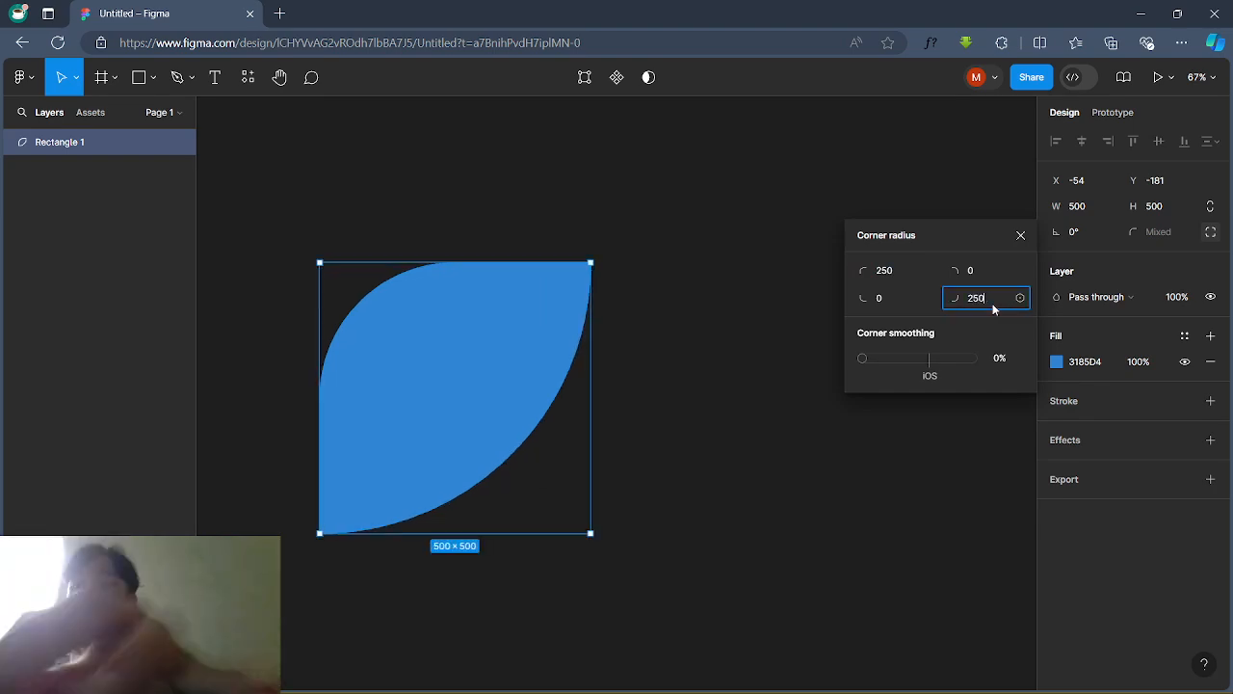
{"action": "key", "text": "Return"}
{"action": "left_click", "coordinate": [840, 513]}
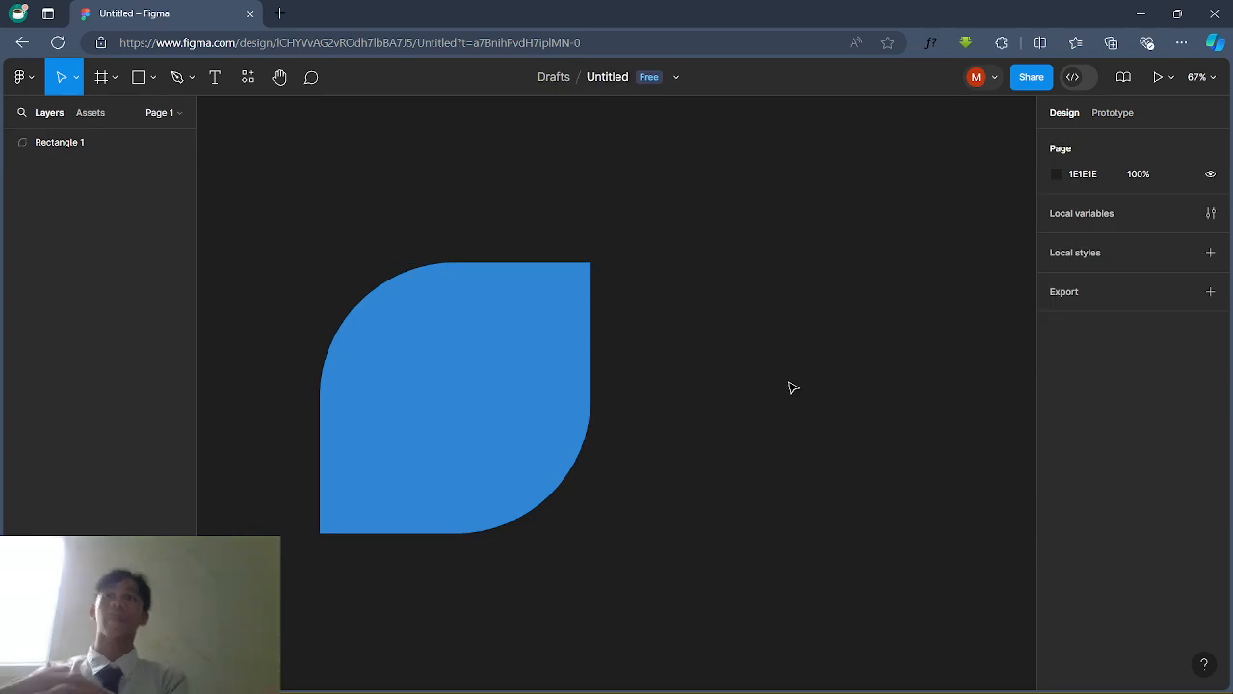
Step: Move the blue leaf up and right, then draw a 139×139 grey circle beside it
{"action": "left_click_drag", "start_coordinate": [488, 365], "coordinate": [589, 334]}
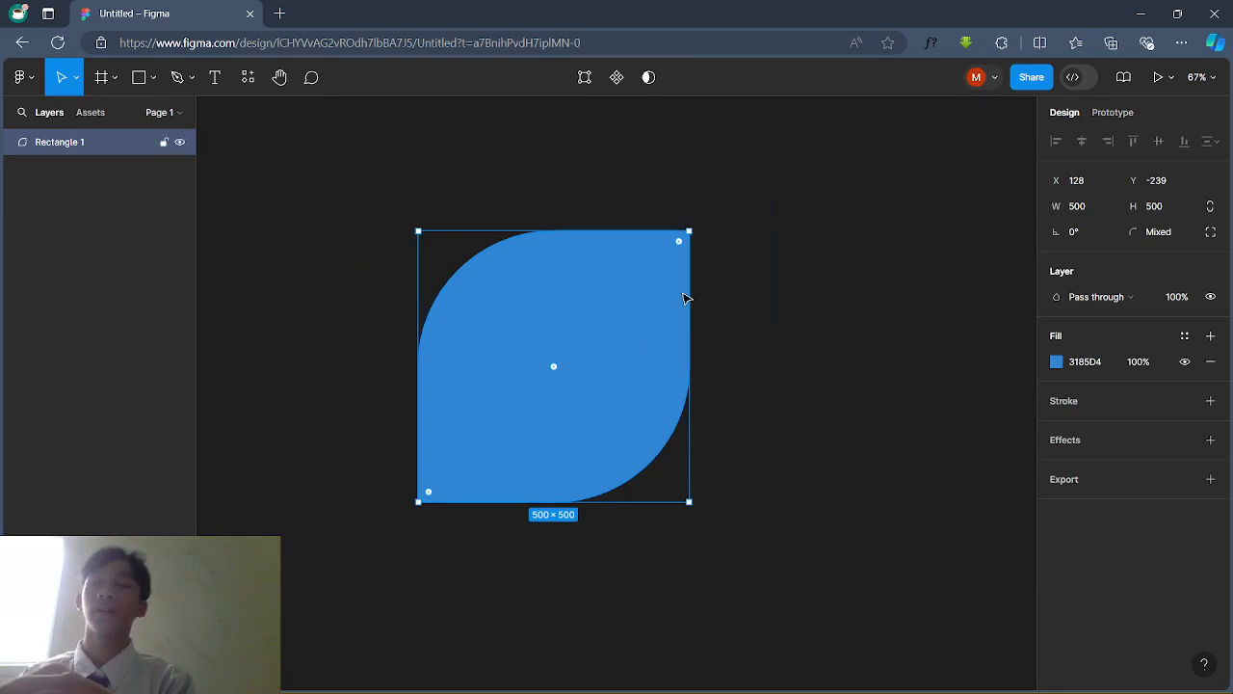
{"action": "left_click", "coordinate": [721, 281]}
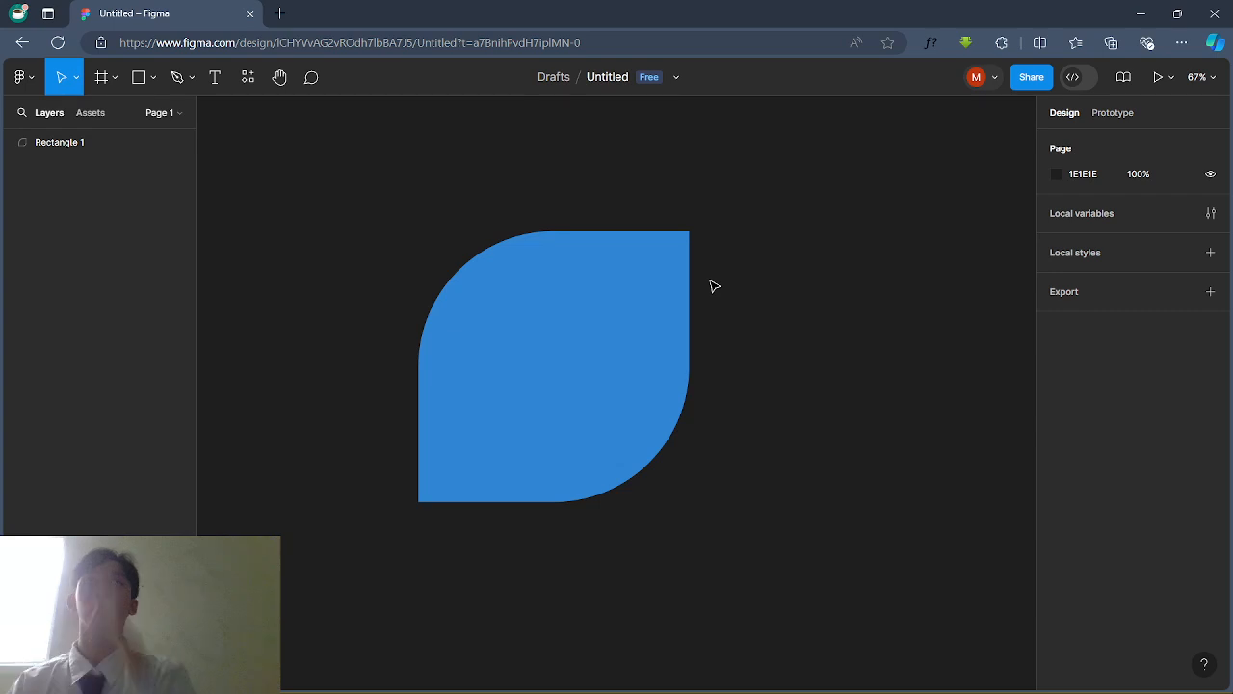
{"action": "left_click", "coordinate": [140, 86]}
{"action": "left_click", "coordinate": [153, 79]}
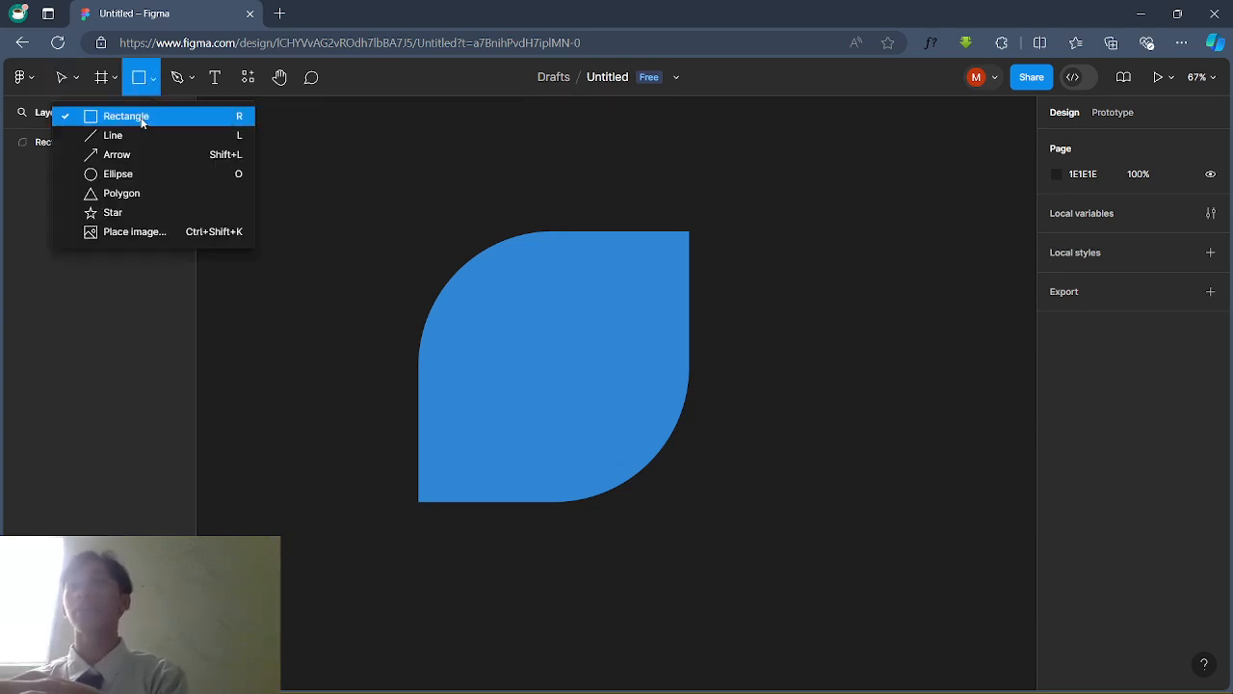
{"action": "left_click", "coordinate": [110, 177]}
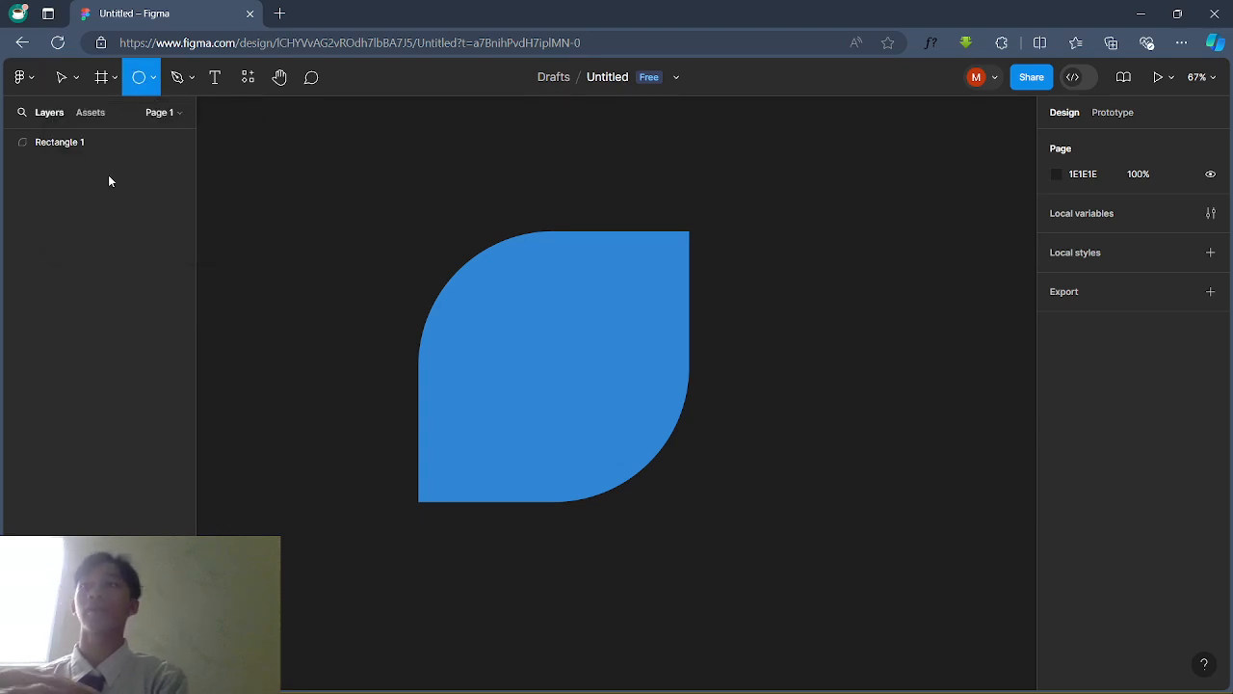
{"action": "mouse_move", "coordinate": [715, 258]}
{"action": "left_mouse_down"}
{"action": "mouse_move", "coordinate": [755, 314]}
{"action": "mouse_move", "coordinate": [806, 345]}
{"action": "mouse_move", "coordinate": [792, 321]}
{"action": "left_mouse_up"}
Step: Cut the grey circle to a quarter wedge by setting its arc sweep to -25%
{"action": "left_click", "coordinate": [834, 331]}
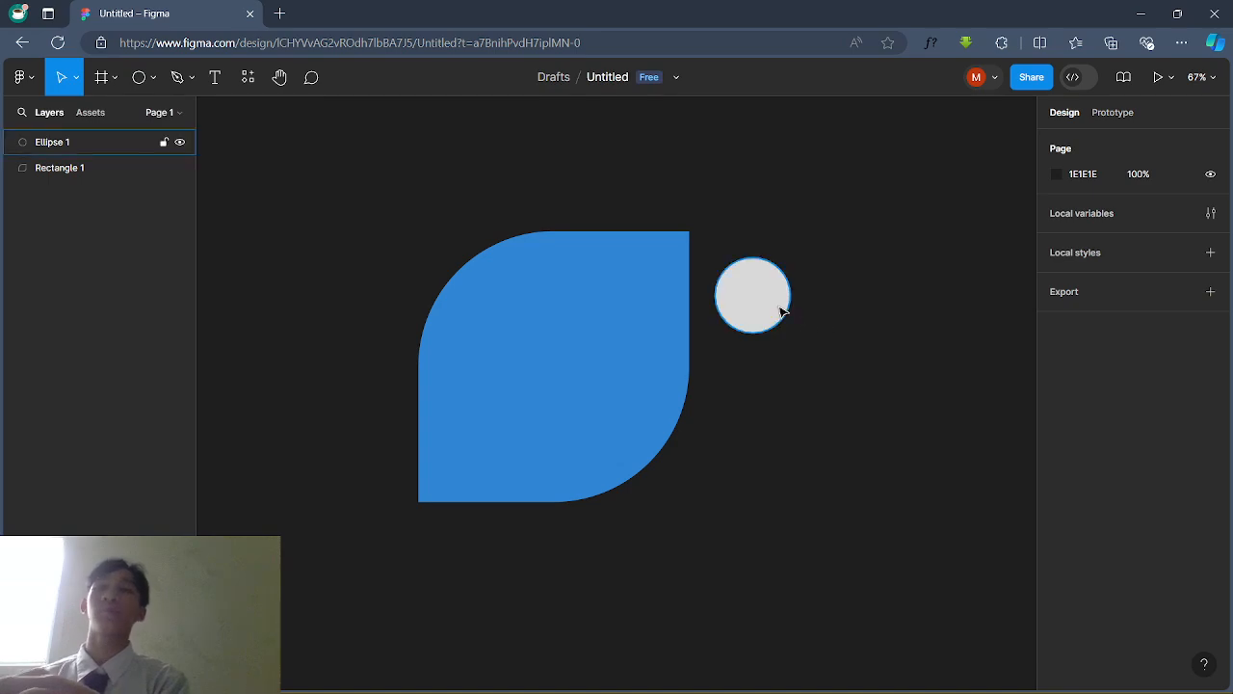
{"action": "left_click", "coordinate": [783, 311]}
{"action": "scroll", "coordinate": [783, 311], "scroll_direction": "up", "scroll_amount": 3}
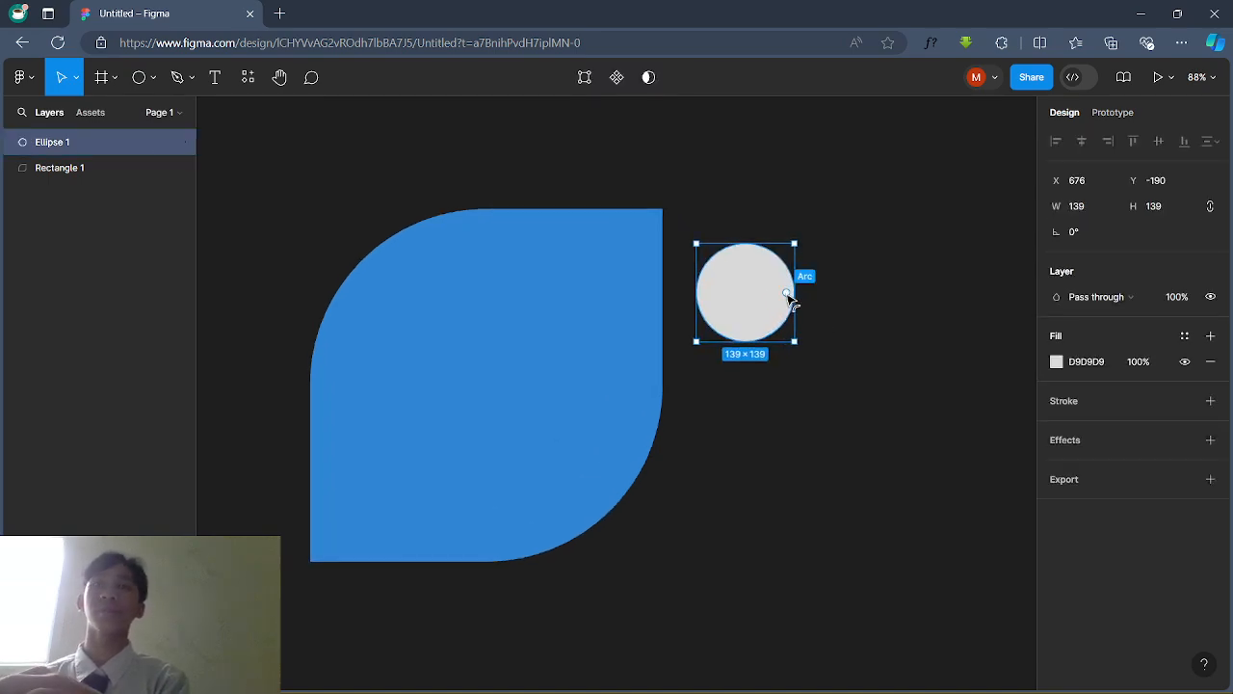
{"action": "scroll", "coordinate": [661, 358], "scroll_direction": "right", "scroll_amount": 1}
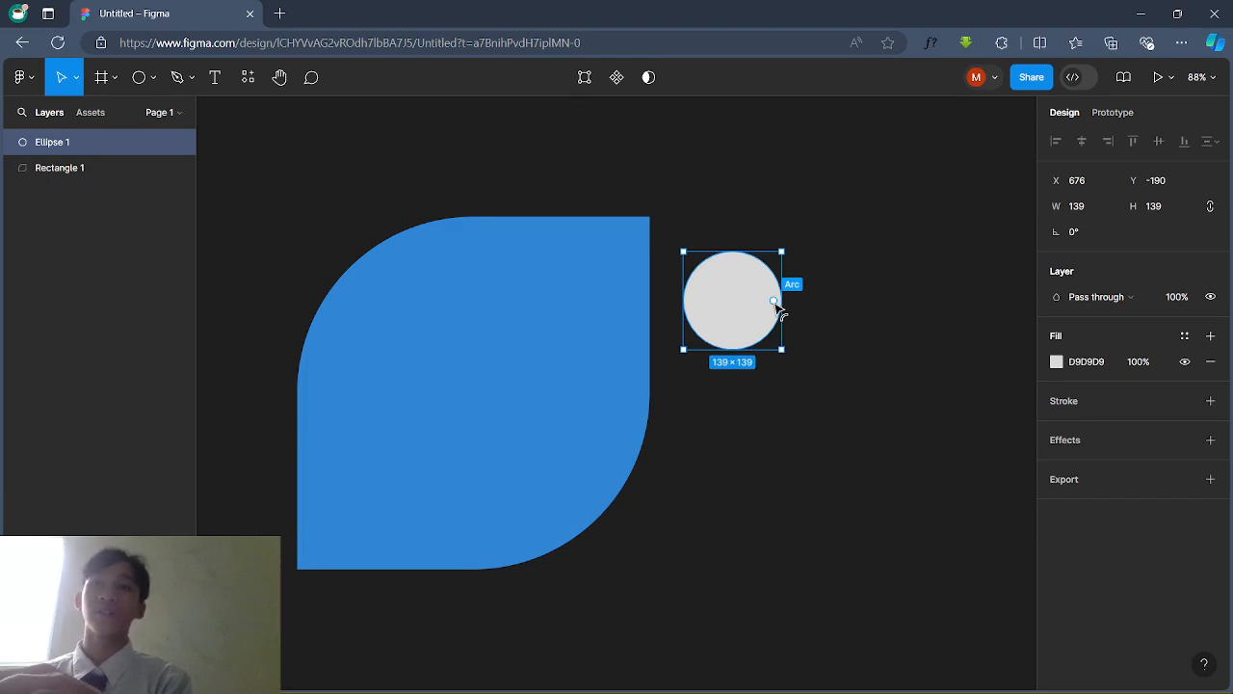
{"action": "left_click_drag", "start_coordinate": [777, 307], "coordinate": [738, 258]}
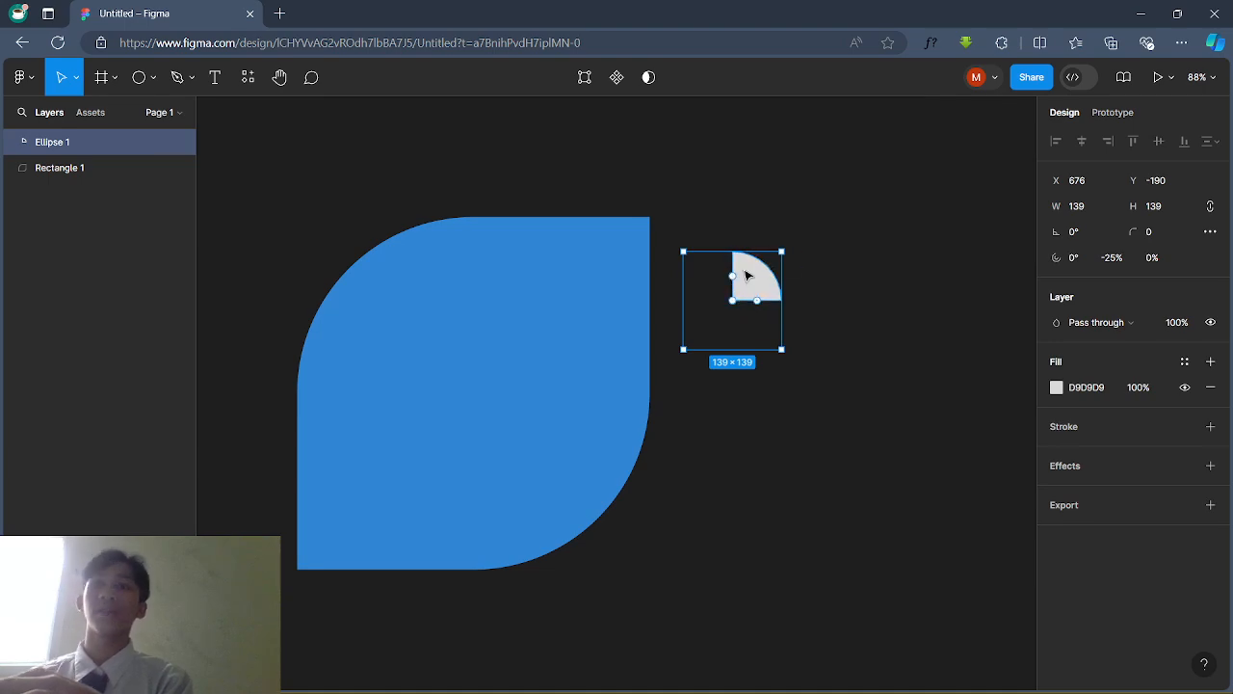
{"action": "left_click", "coordinate": [873, 287]}
Step: Enlarge the quarter-circle wedge to 170×170
{"action": "left_click", "coordinate": [754, 301]}
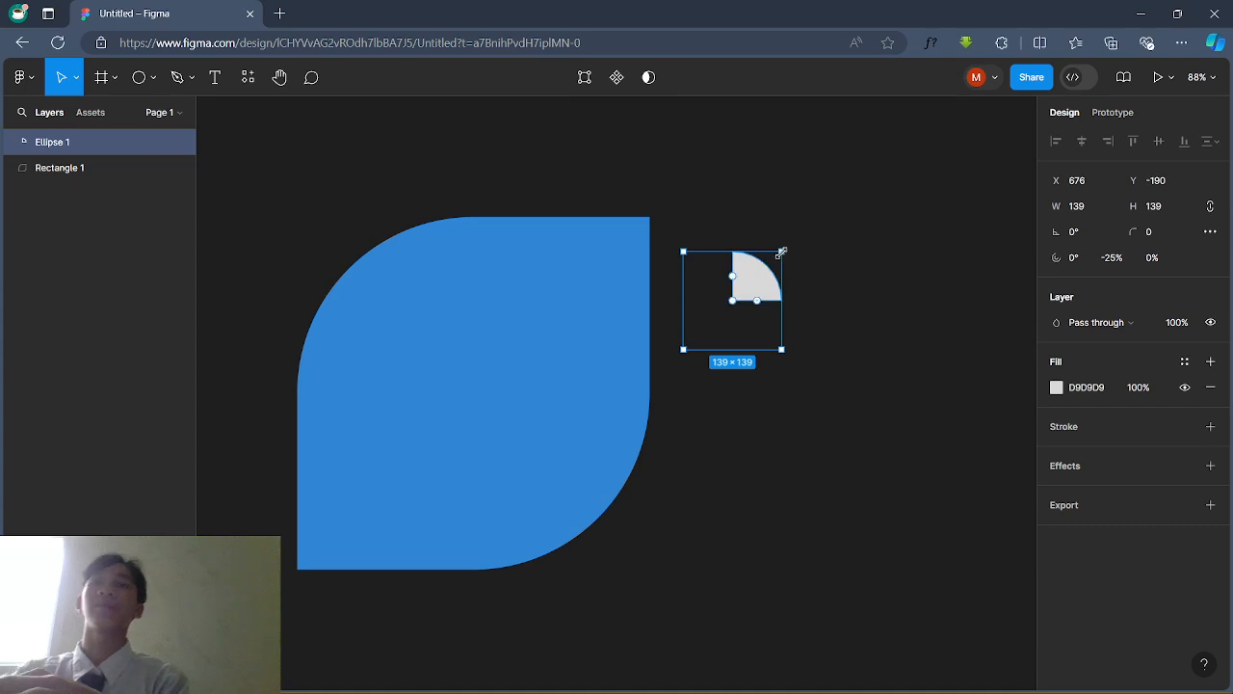
{"action": "left_click_drag", "start_coordinate": [783, 251], "coordinate": [861, 203]}
{"action": "key", "text": "ctrl+z"}
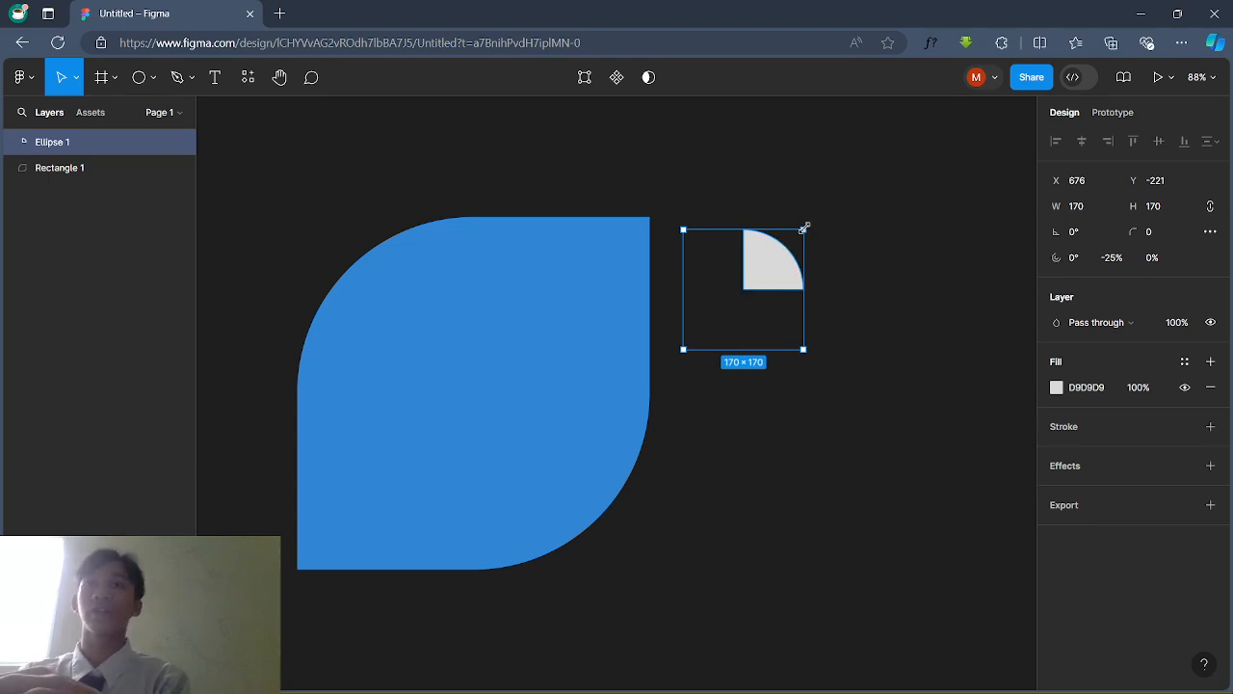
{"action": "left_click_drag", "start_coordinate": [804, 227], "coordinate": [853, 185]}
Step: Move the wedge to the leaf's top-right corner and shrink it to 197×197
{"action": "left_click", "coordinate": [930, 245]}
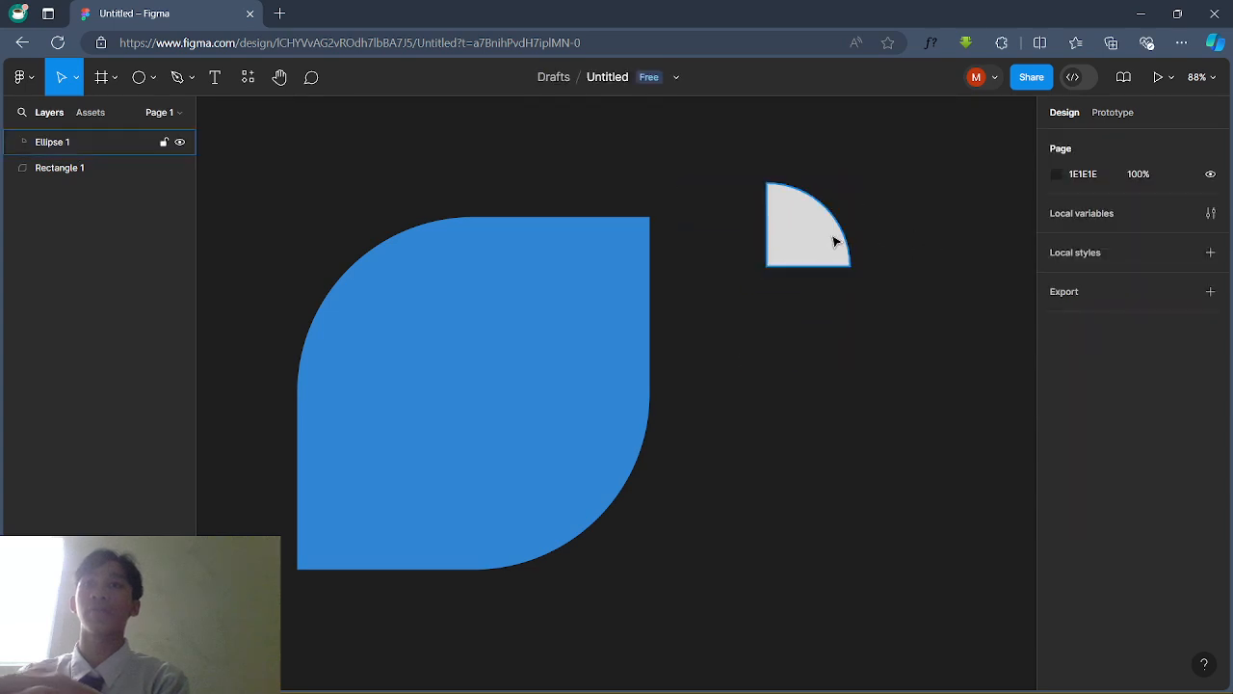
{"action": "left_click_drag", "start_coordinate": [835, 241], "coordinate": [719, 275]}
{"action": "left_click", "coordinate": [823, 279]}
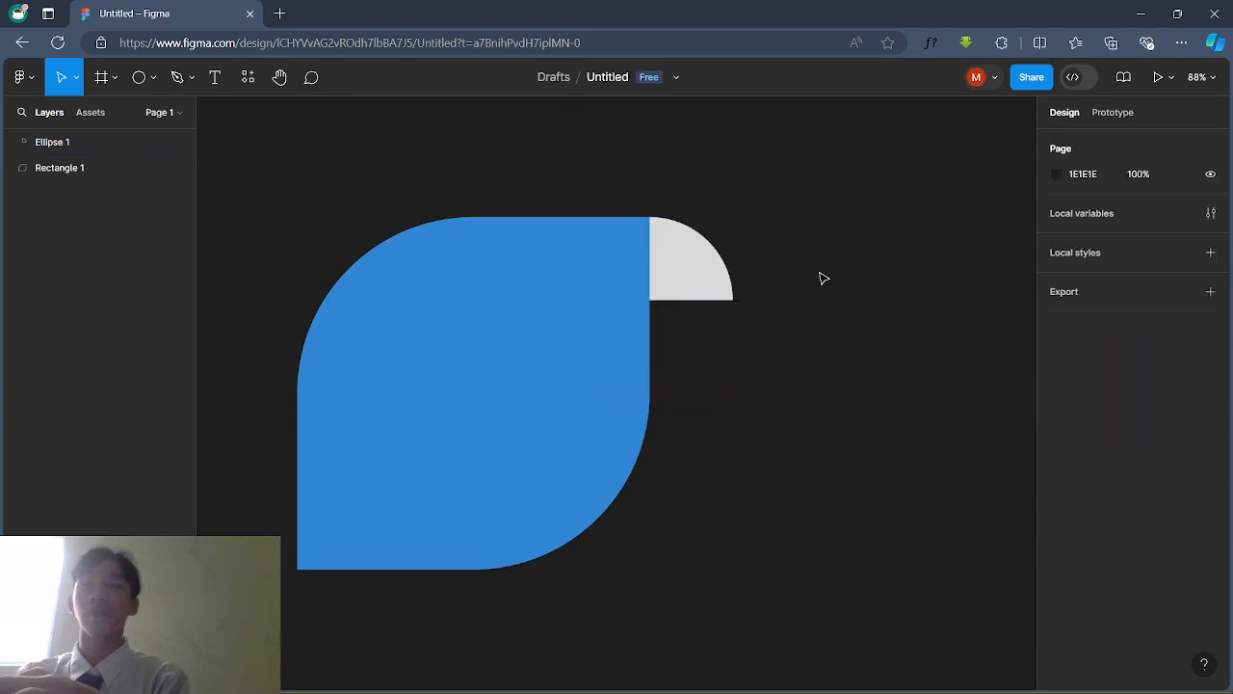
{"action": "left_click", "coordinate": [700, 282]}
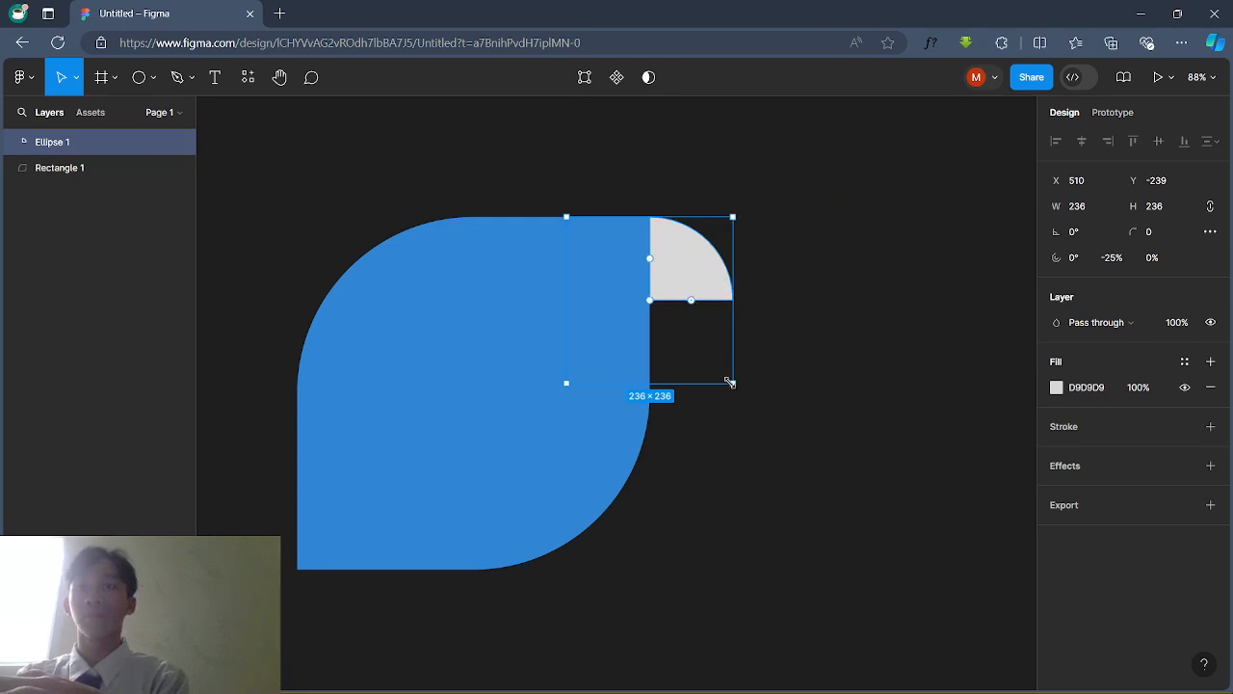
{"action": "left_click_drag", "start_coordinate": [652, 382], "coordinate": [652, 365]}
{"action": "key", "text": "ctrl+z"}
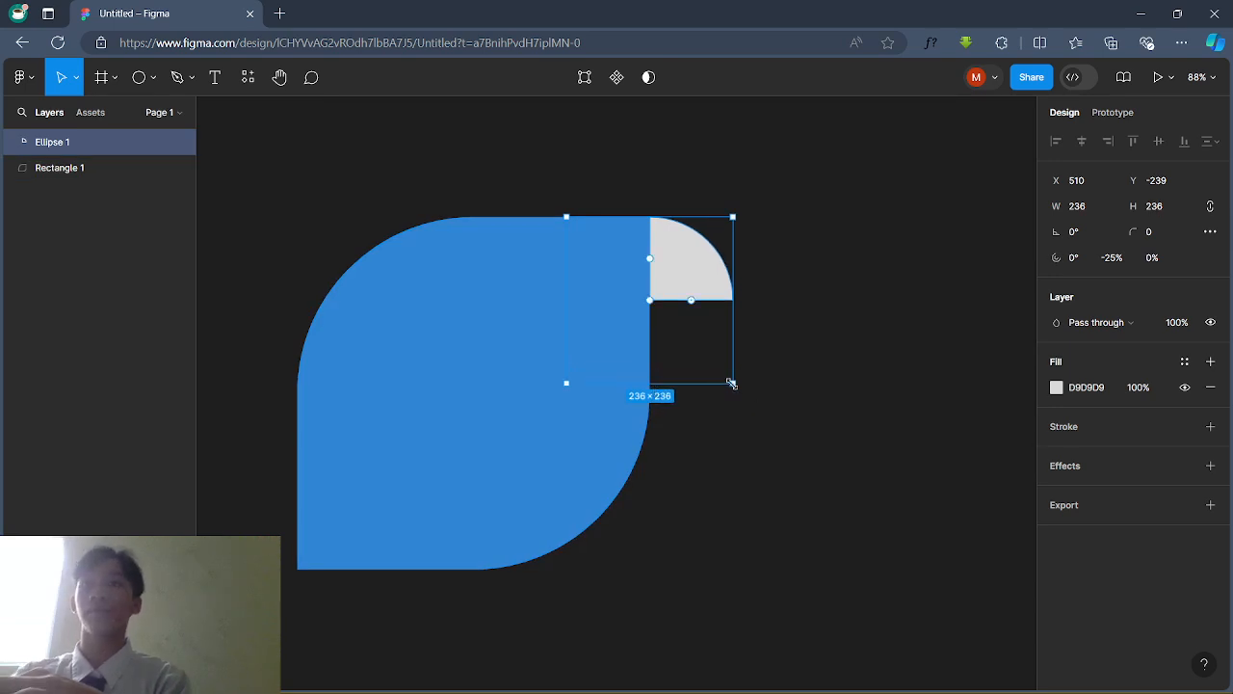
{"action": "left_click_drag", "start_coordinate": [731, 384], "coordinate": [702, 355]}
{"action": "left_click", "coordinate": [776, 331]}
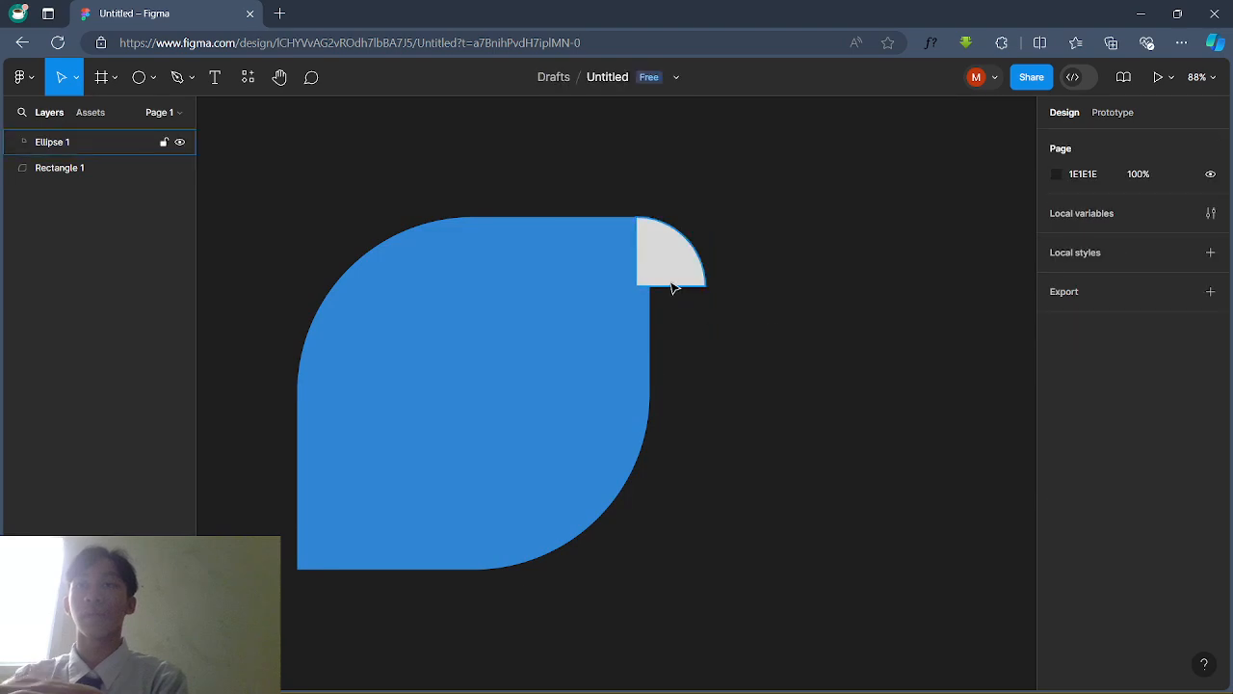
{"action": "double_click", "coordinate": [677, 282]}
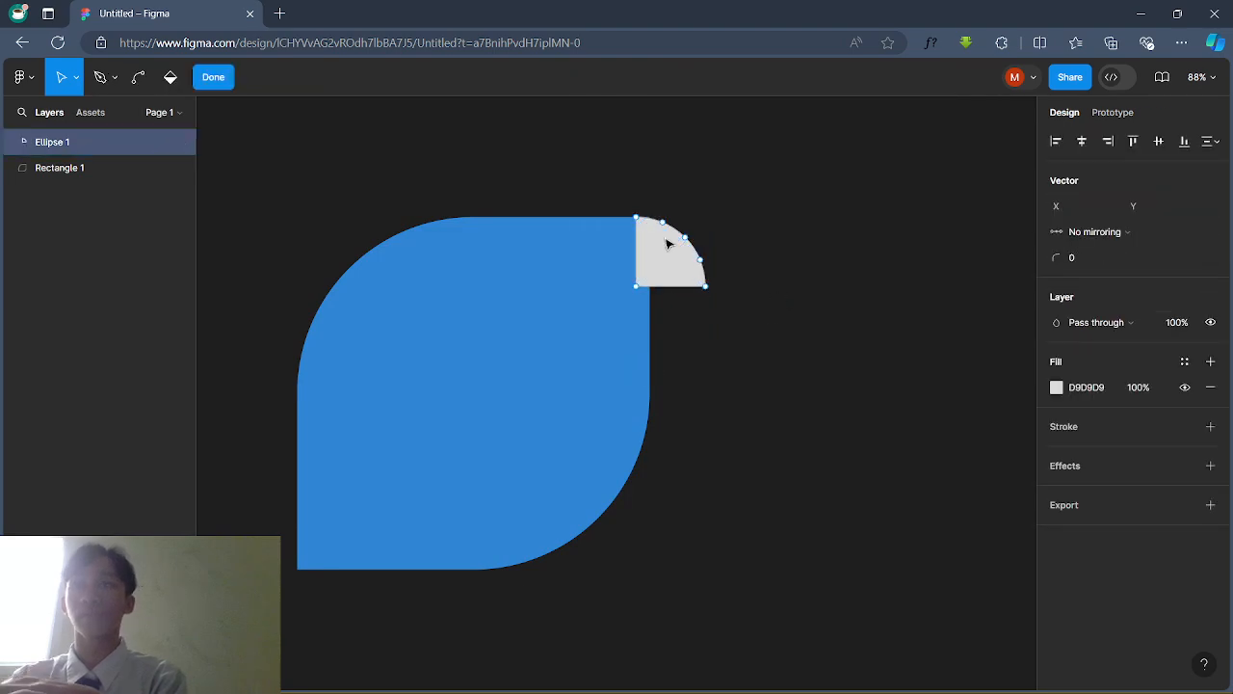
{"action": "left_click", "coordinate": [221, 76]}
Step: Enlarge the wedge to 278×278 and snap it flush against the leaf's edge
{"action": "left_click", "coordinate": [595, 160]}
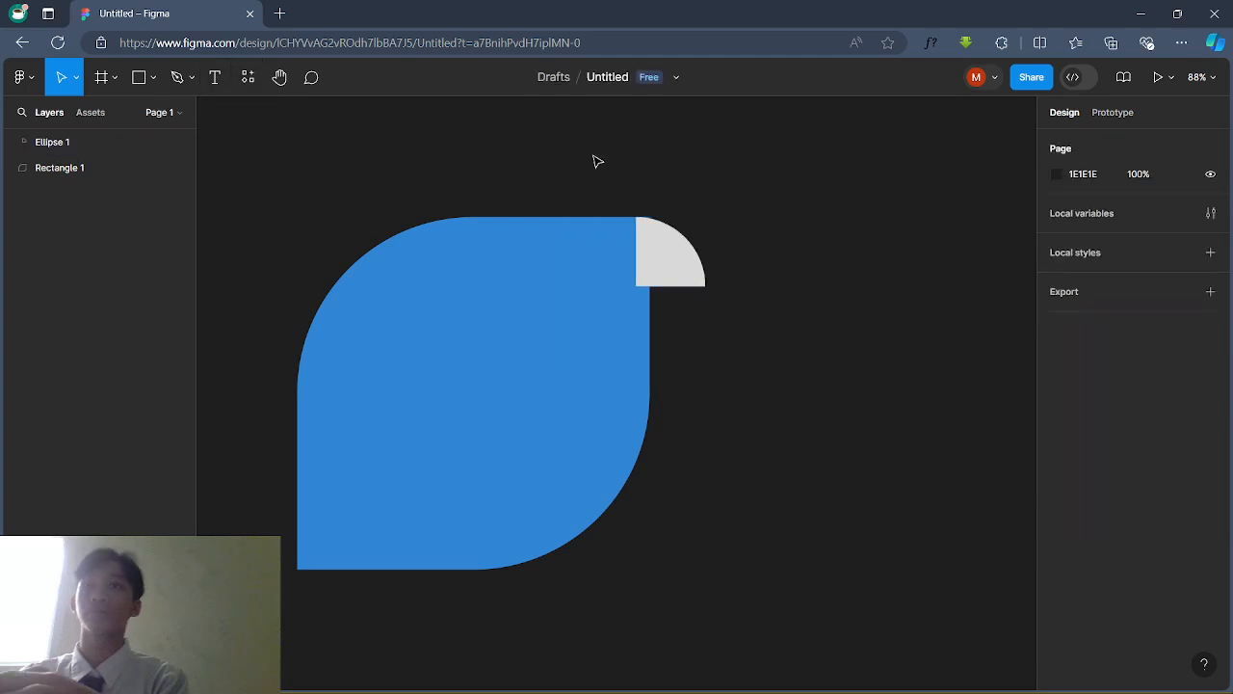
{"action": "left_click", "coordinate": [687, 271]}
{"action": "left_click_drag", "start_coordinate": [687, 271], "coordinate": [695, 271]}
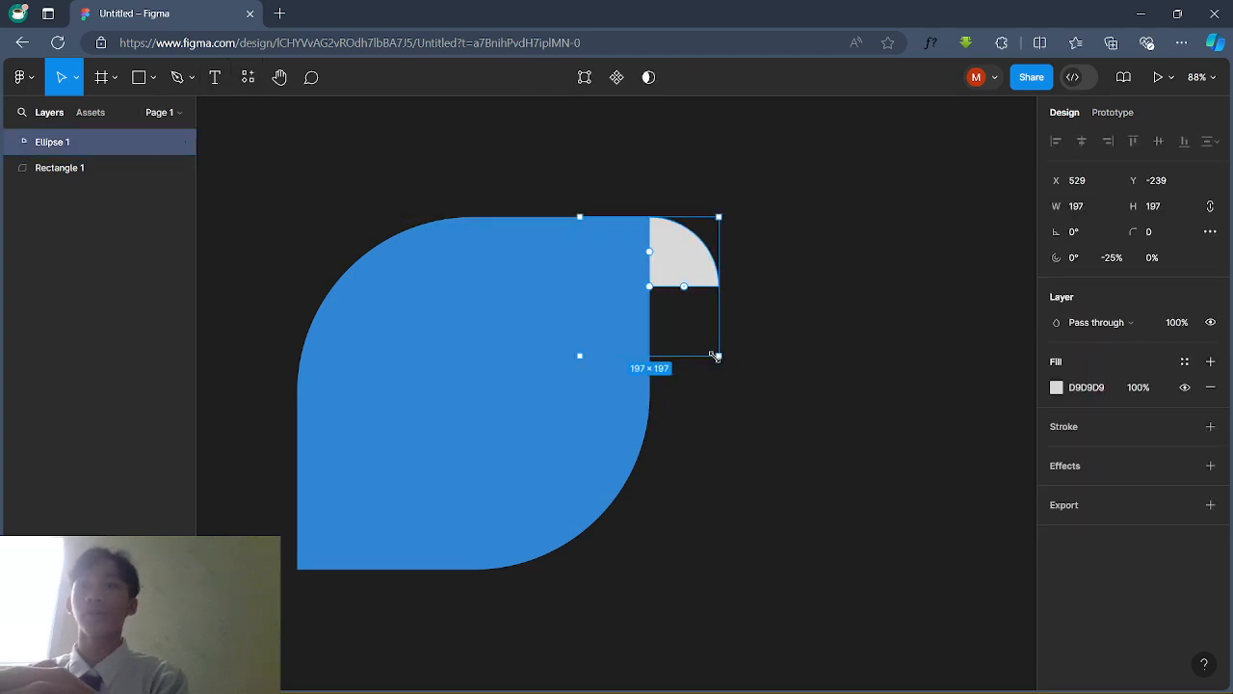
{"action": "left_click_drag", "start_coordinate": [714, 356], "coordinate": [774, 411]}
{"action": "left_click_drag", "start_coordinate": [704, 288], "coordinate": [691, 286]}
{"action": "left_click", "coordinate": [808, 448]}
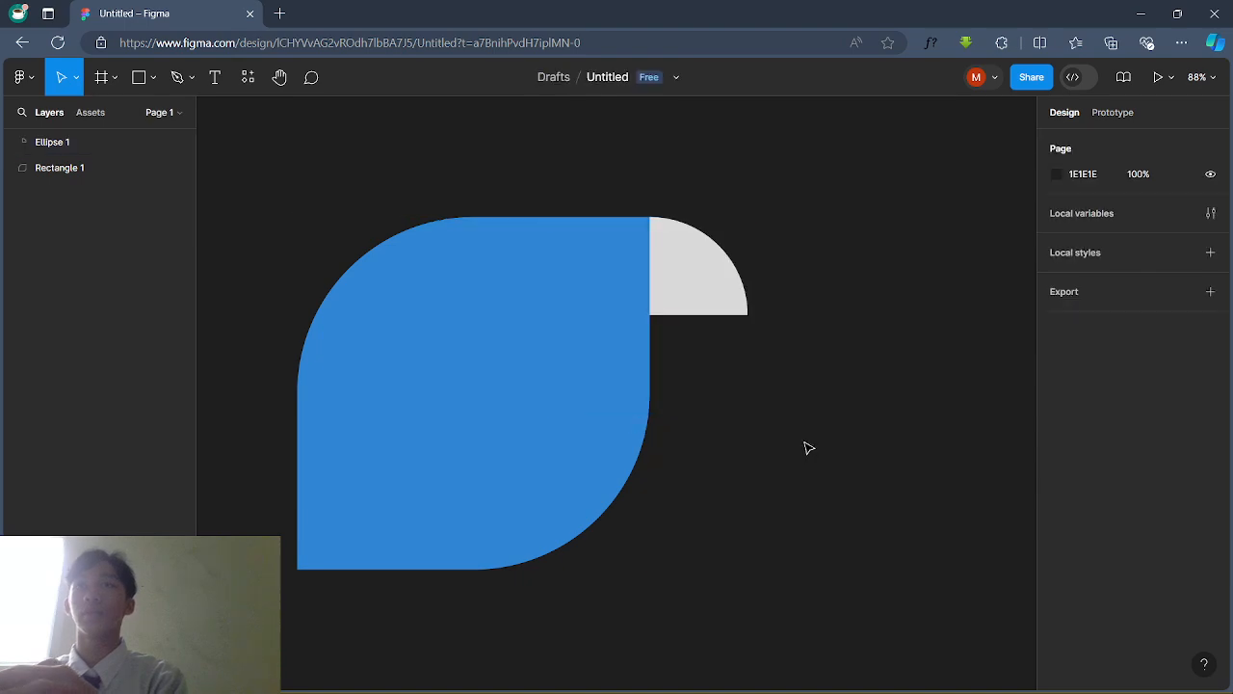
{"action": "left_click", "coordinate": [690, 280]}
Step: Change the wedge's fill from grey to bright yellow FFDA16
{"action": "left_click", "coordinate": [1056, 386]}
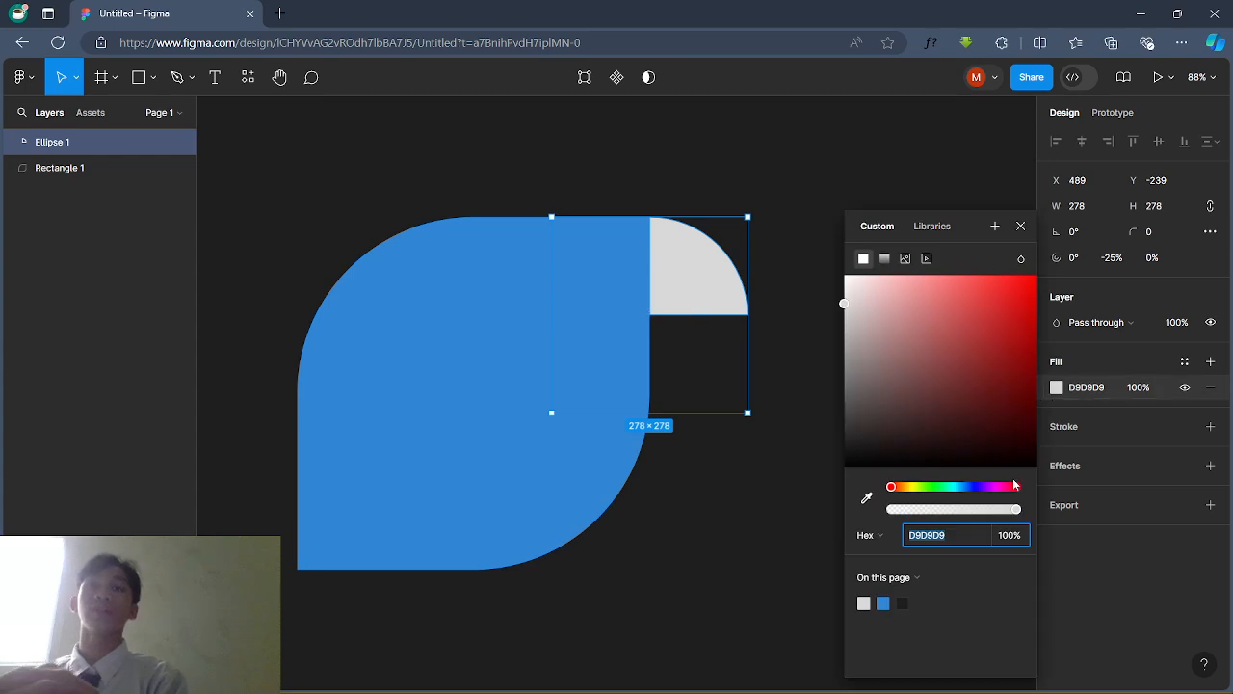
{"action": "left_click", "coordinate": [916, 489]}
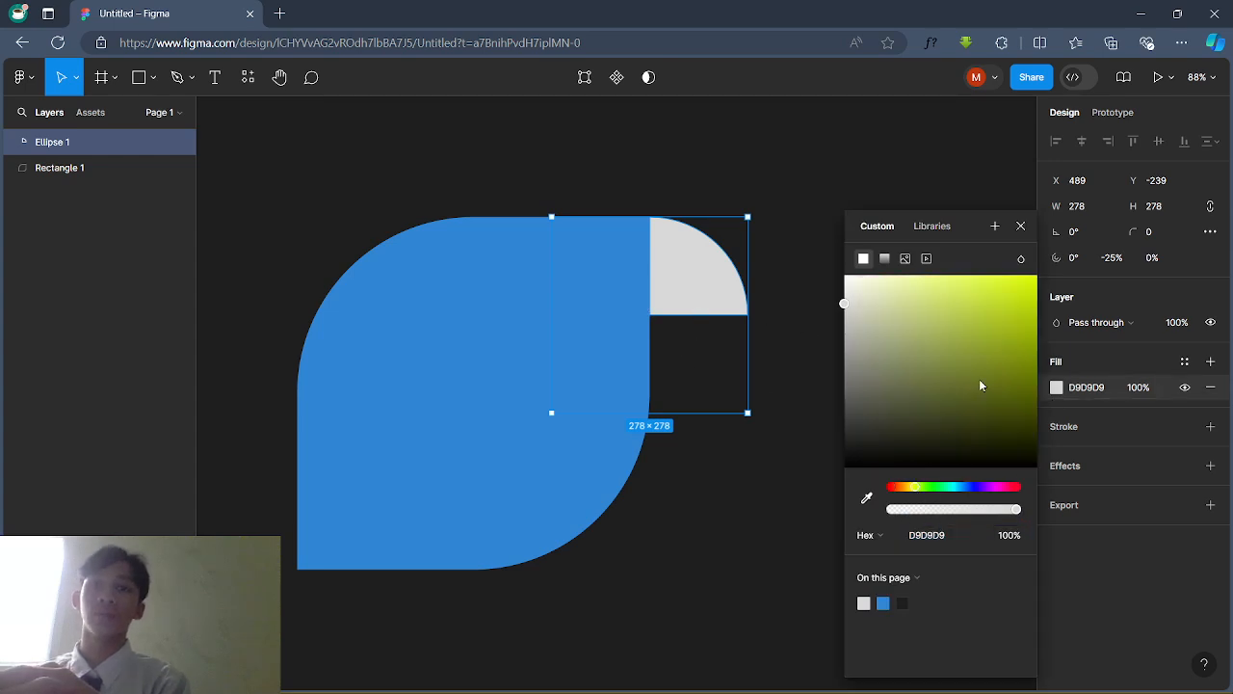
{"action": "left_click", "coordinate": [908, 488]}
{"action": "left_click_drag", "start_coordinate": [1013, 329], "coordinate": [1021, 254]}
{"action": "left_click", "coordinate": [817, 185]}
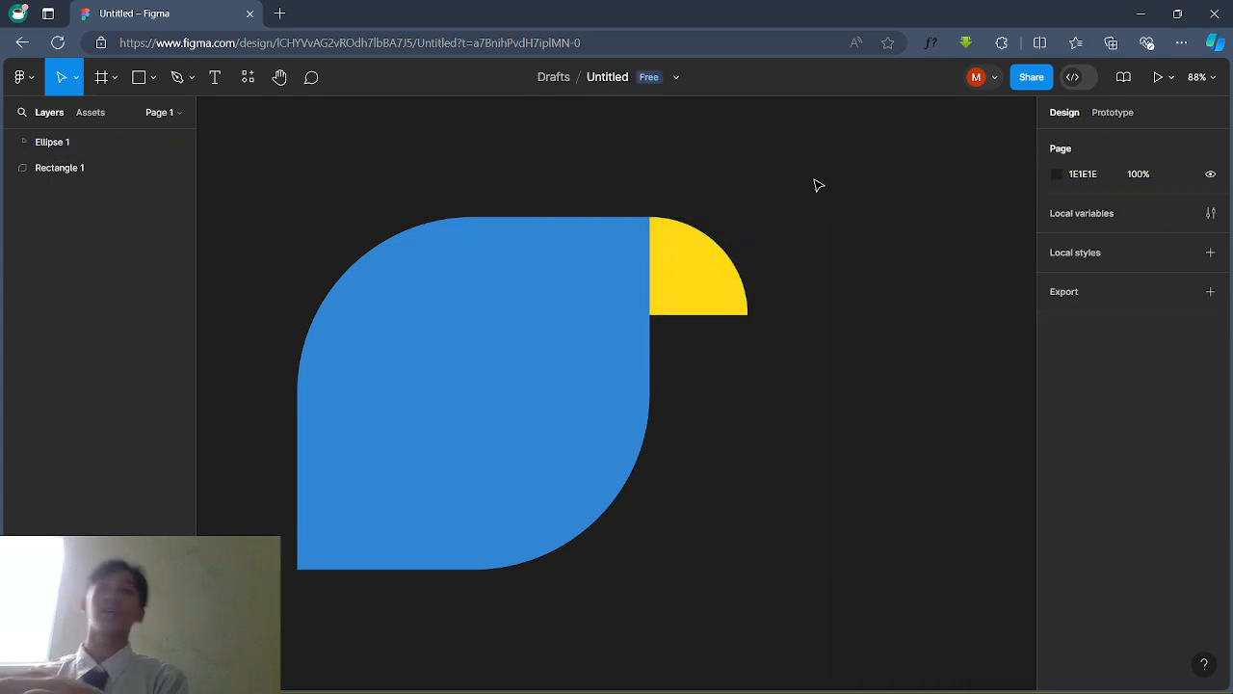
{"action": "left_click", "coordinate": [660, 289]}
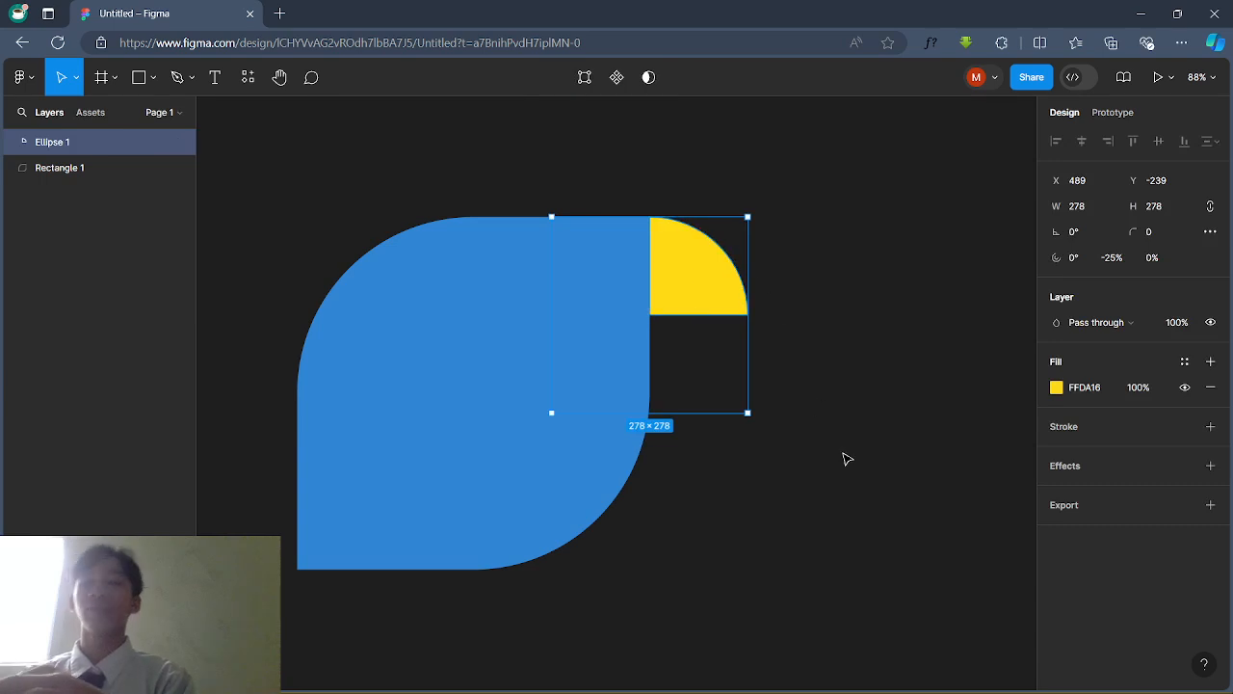
Step: Copy the yellow beak wedge and paste a duplicate onto the canvas
{"action": "right_click", "coordinate": [679, 283]}
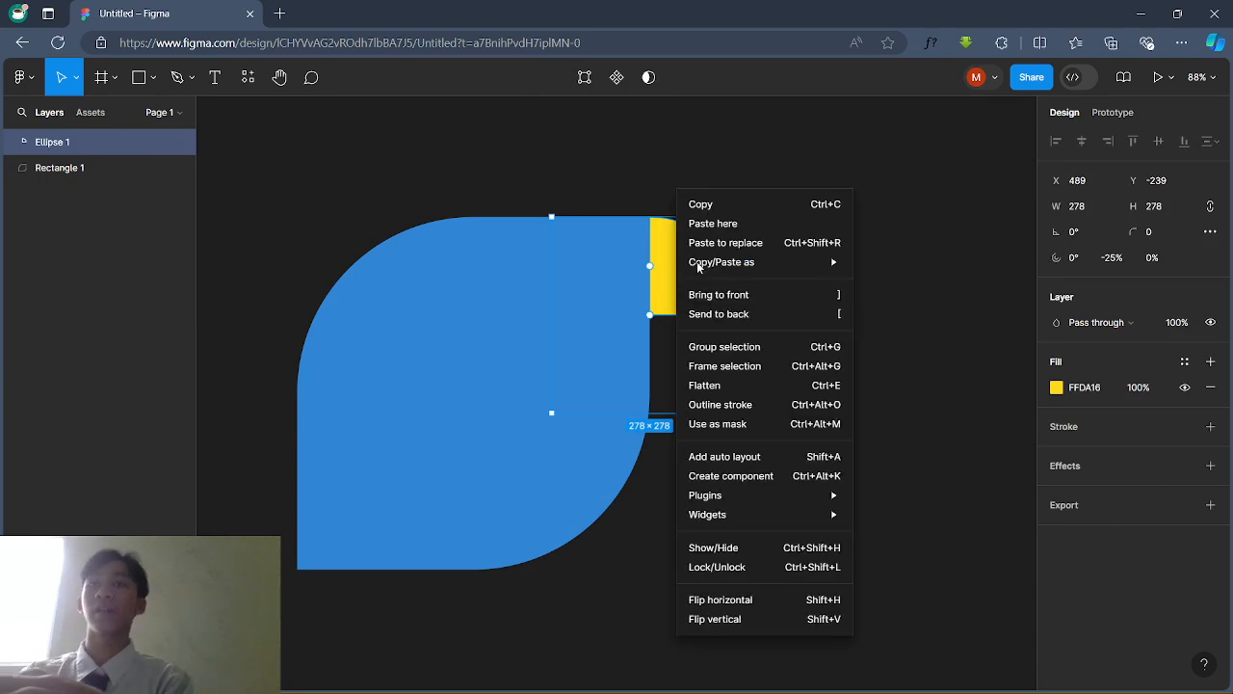
{"action": "left_click", "coordinate": [706, 213]}
{"action": "right_click", "coordinate": [665, 273]}
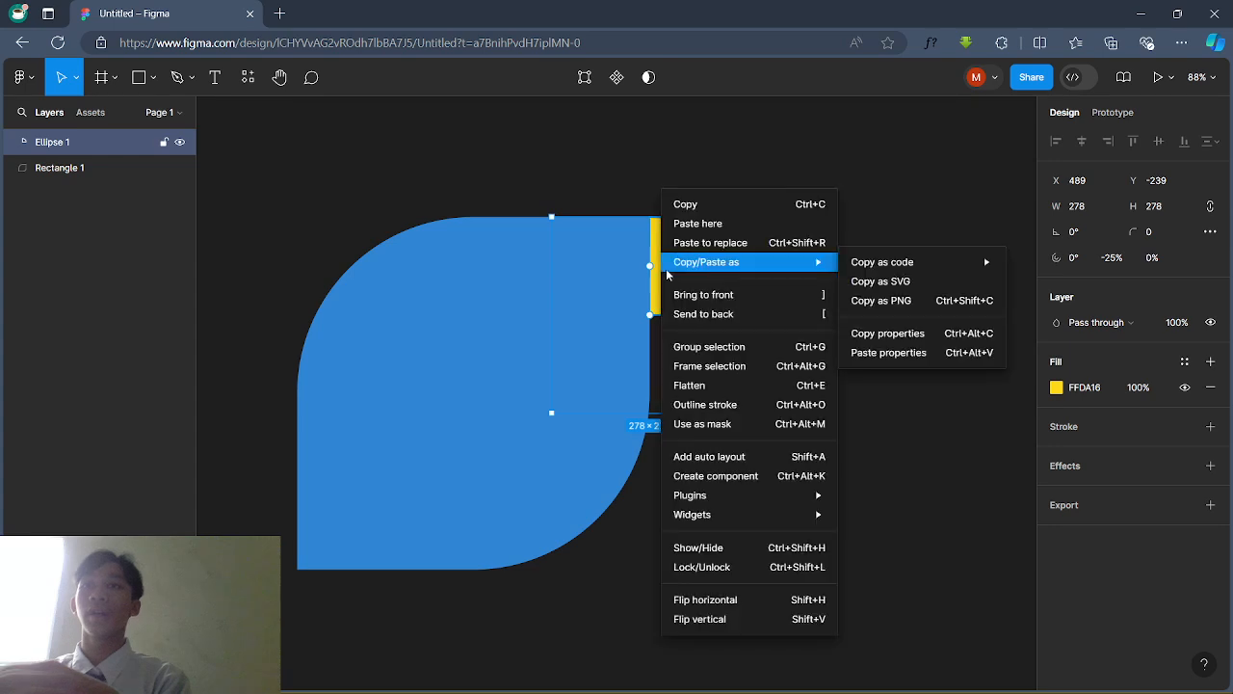
{"action": "left_click", "coordinate": [964, 499]}
{"action": "left_click", "coordinate": [800, 234]}
{"action": "right_click", "coordinate": [801, 233]}
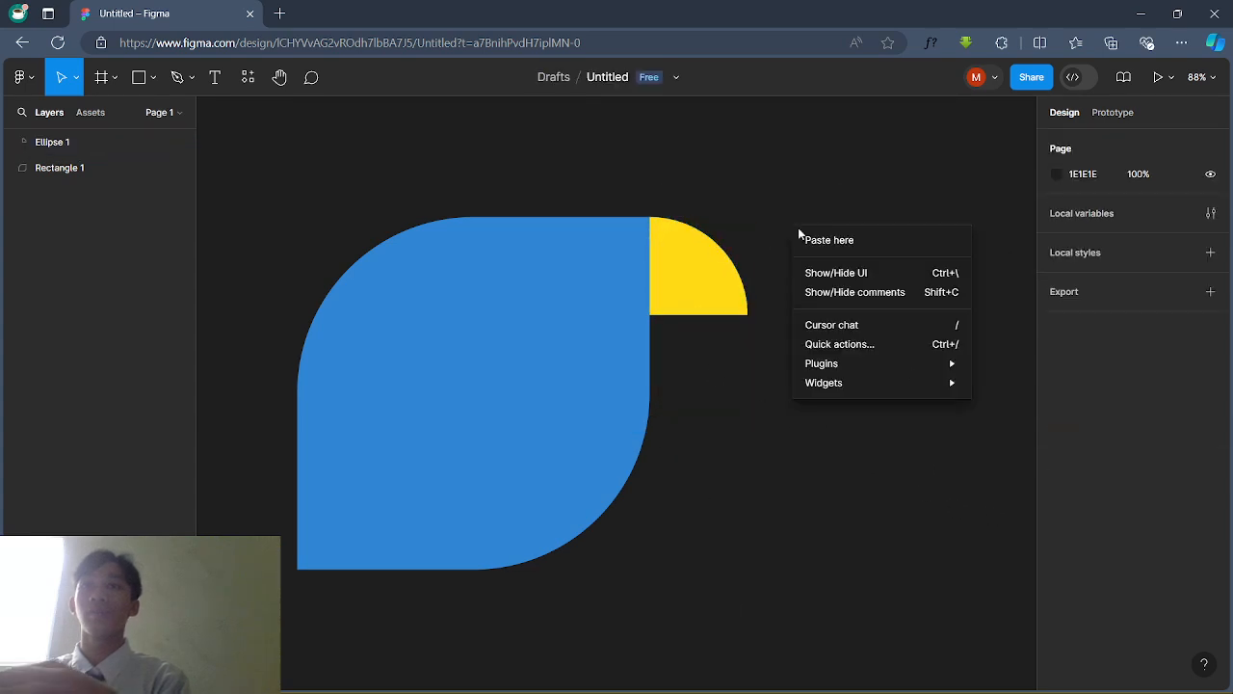
{"action": "left_click", "coordinate": [824, 241]}
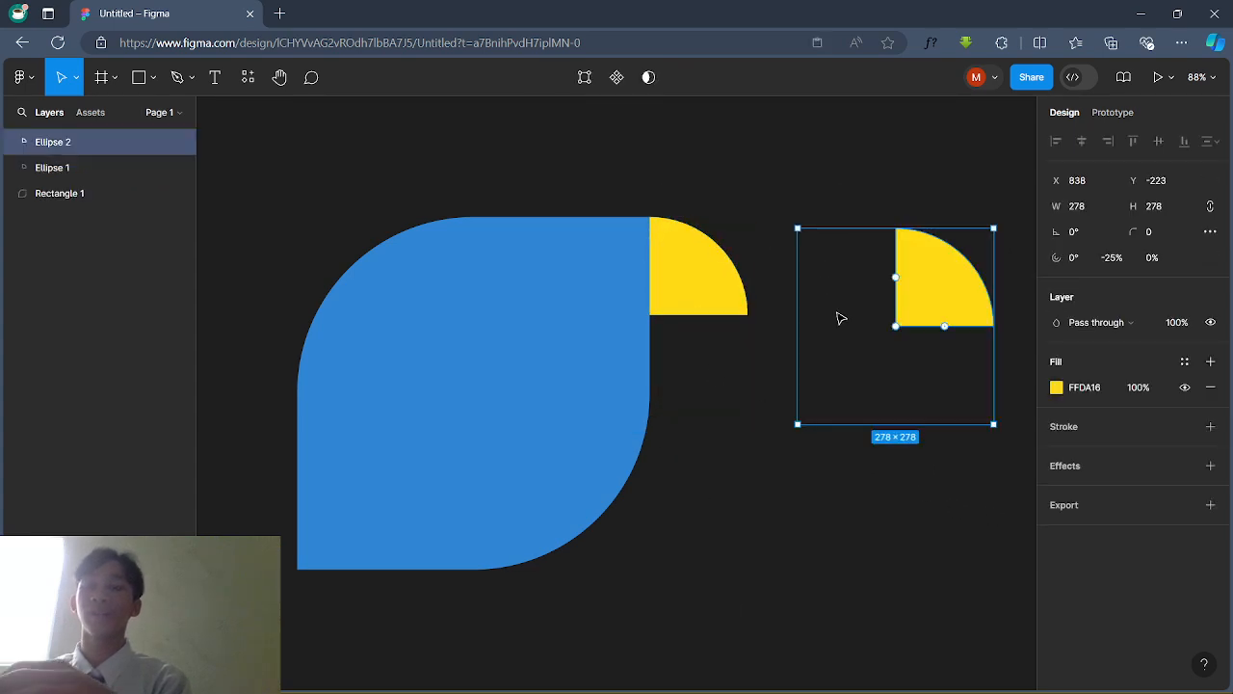
{"action": "left_click_drag", "start_coordinate": [947, 295], "coordinate": [876, 350]}
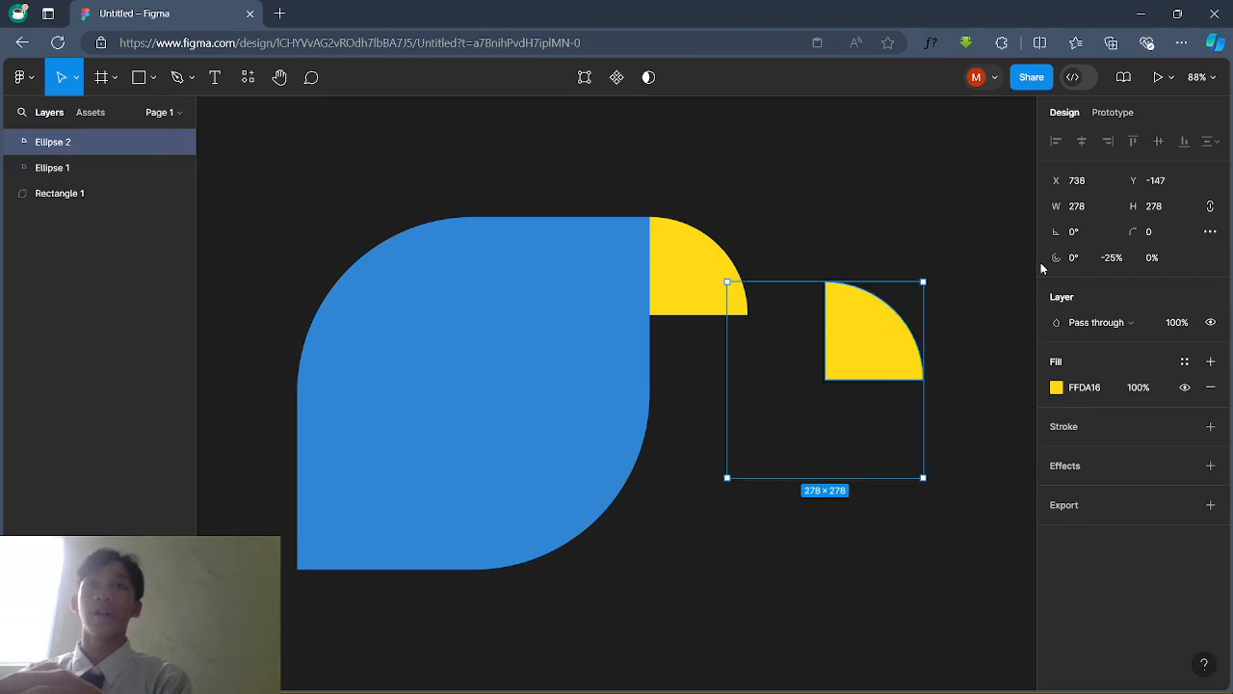
Step: Rotate the pasted wedge copy to -90°
{"action": "left_click", "coordinate": [1087, 258]}
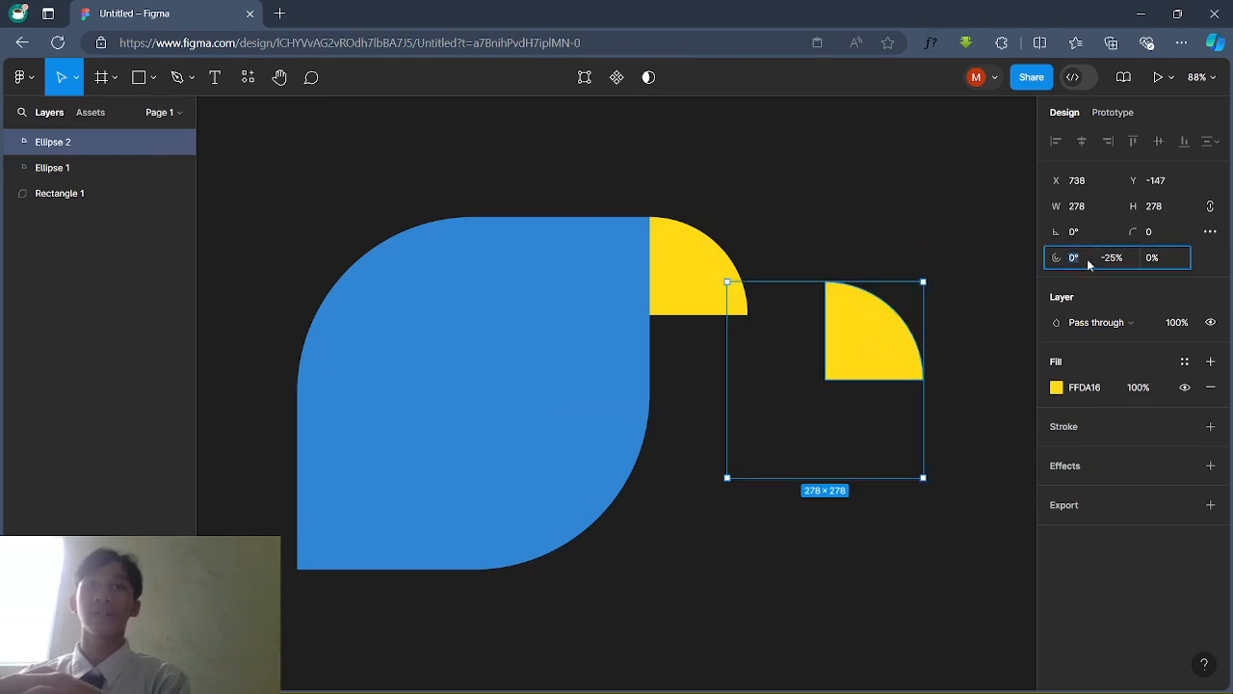
{"action": "left_click", "coordinate": [1027, 305]}
{"action": "left_click", "coordinate": [867, 360]}
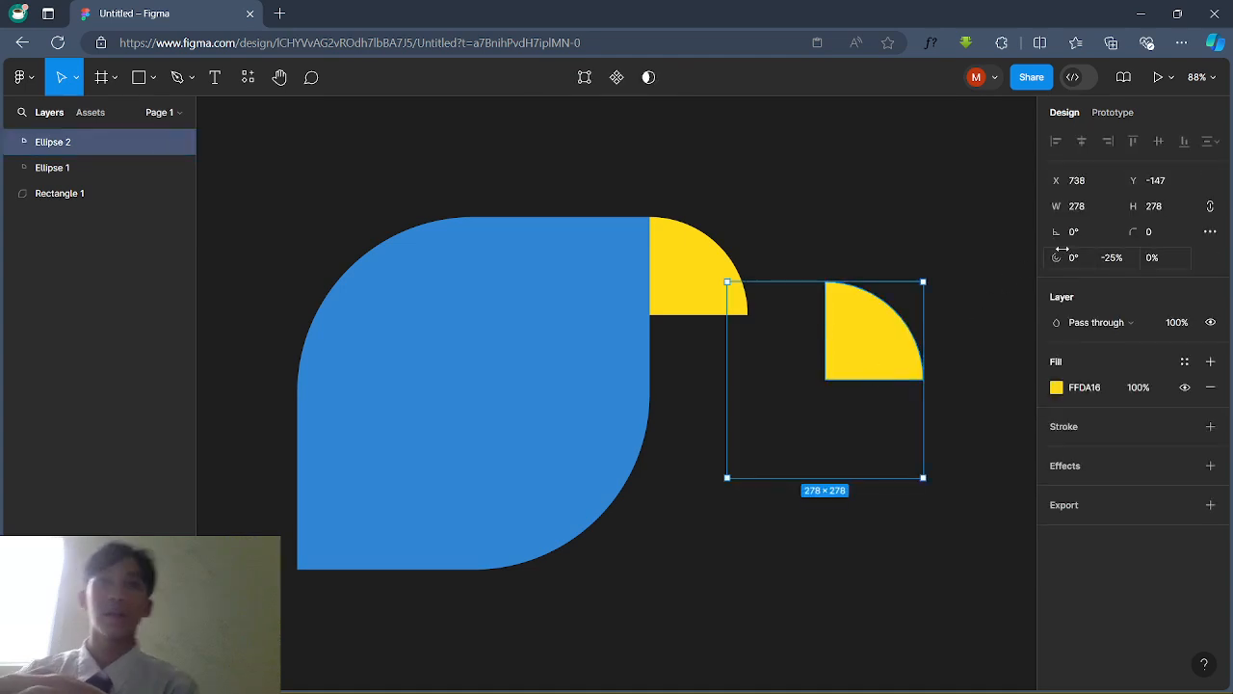
{"action": "left_click", "coordinate": [1091, 232]}
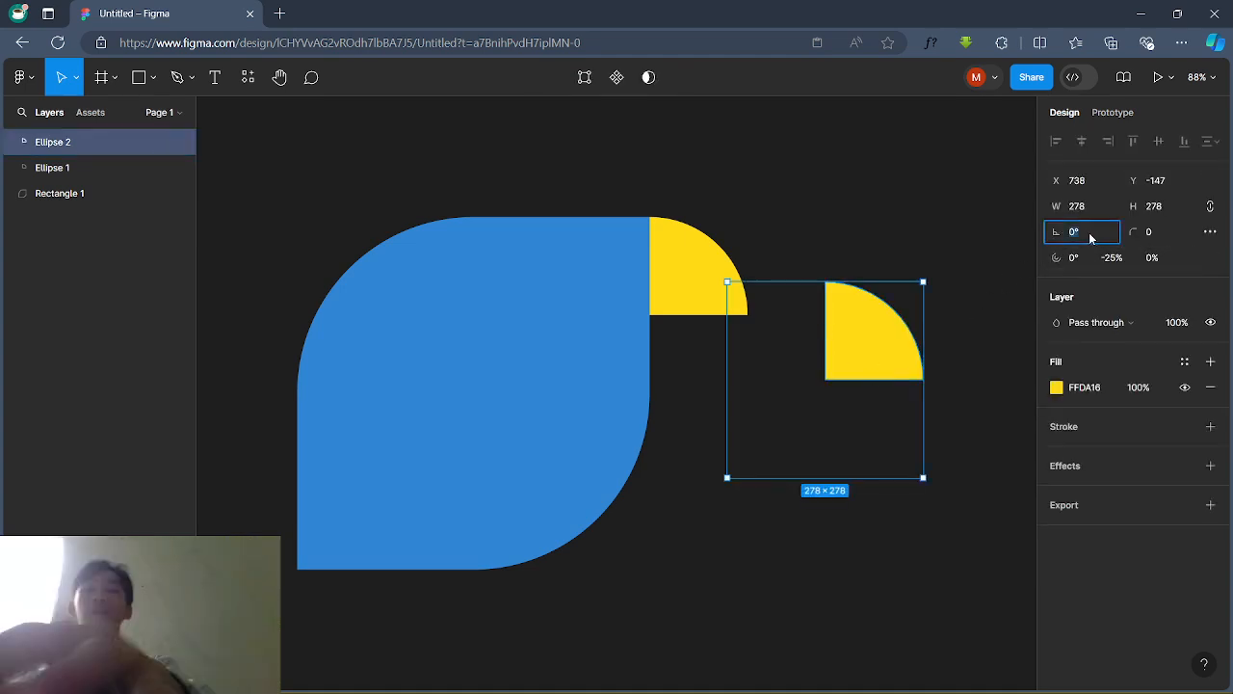
{"action": "type", "text": "90"}
{"action": "key", "text": "Return"}
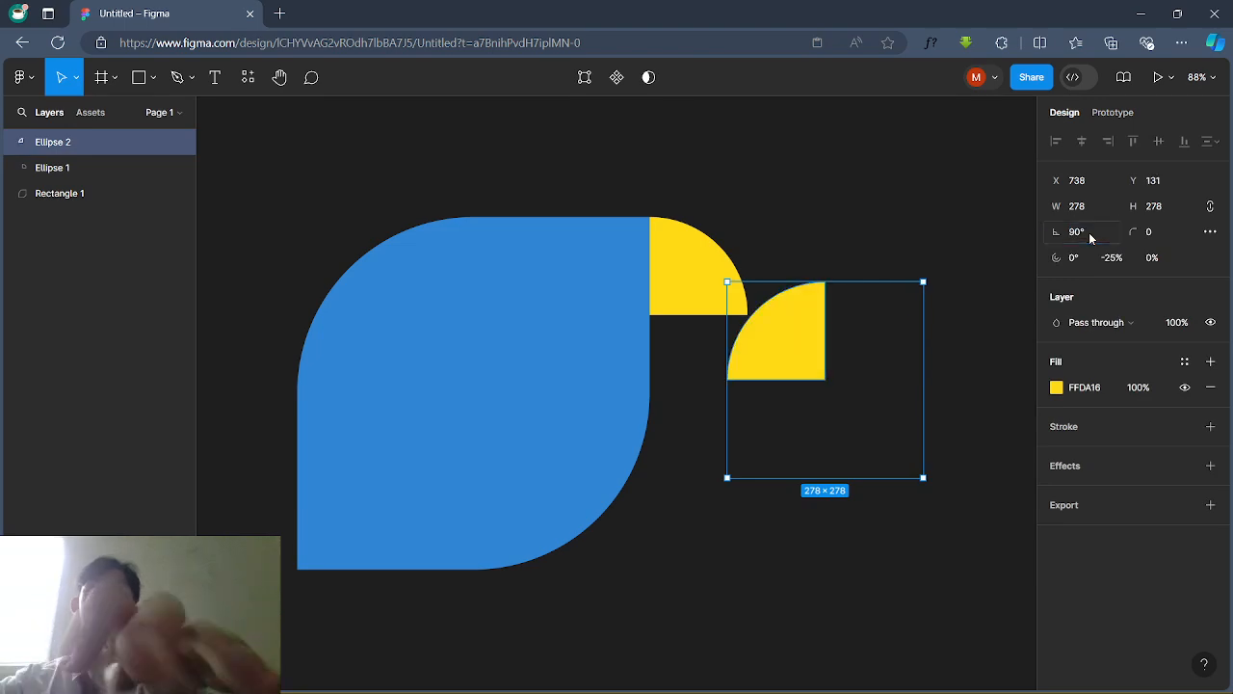
{"action": "type", "text": "-90"}
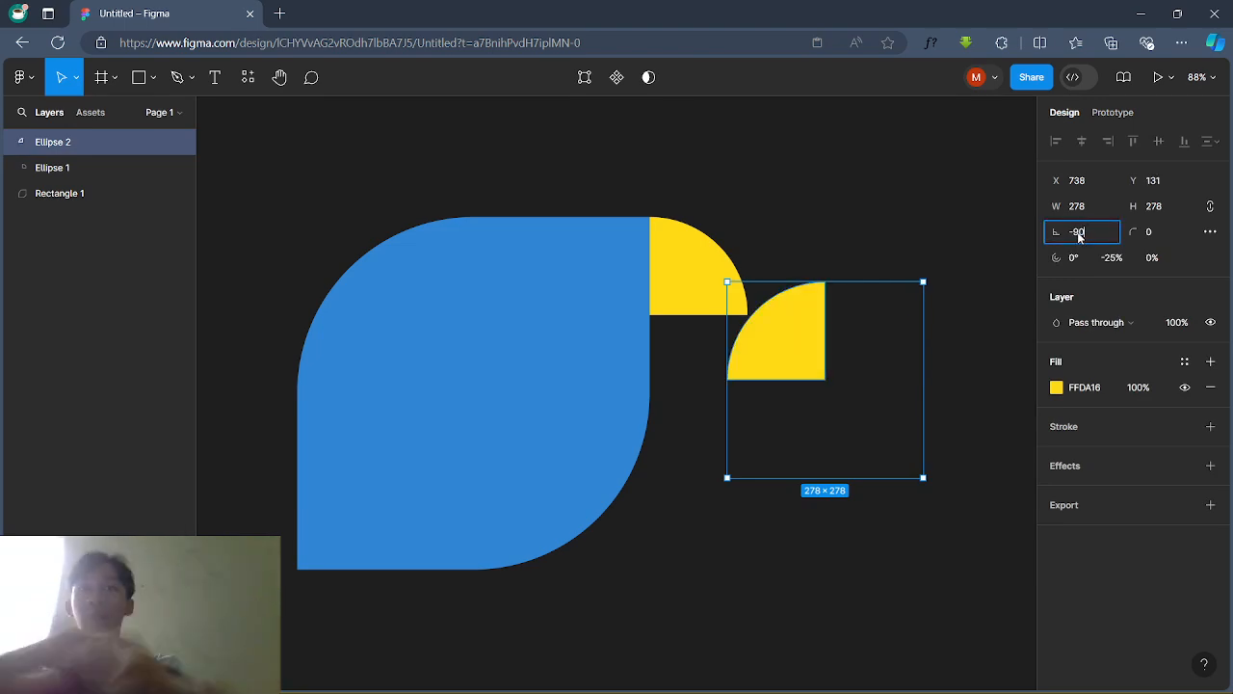
{"action": "key", "text": "Return"}
Step: Move the copy under the top beak and shrink it to 175×175
{"action": "left_click", "coordinate": [940, 224]}
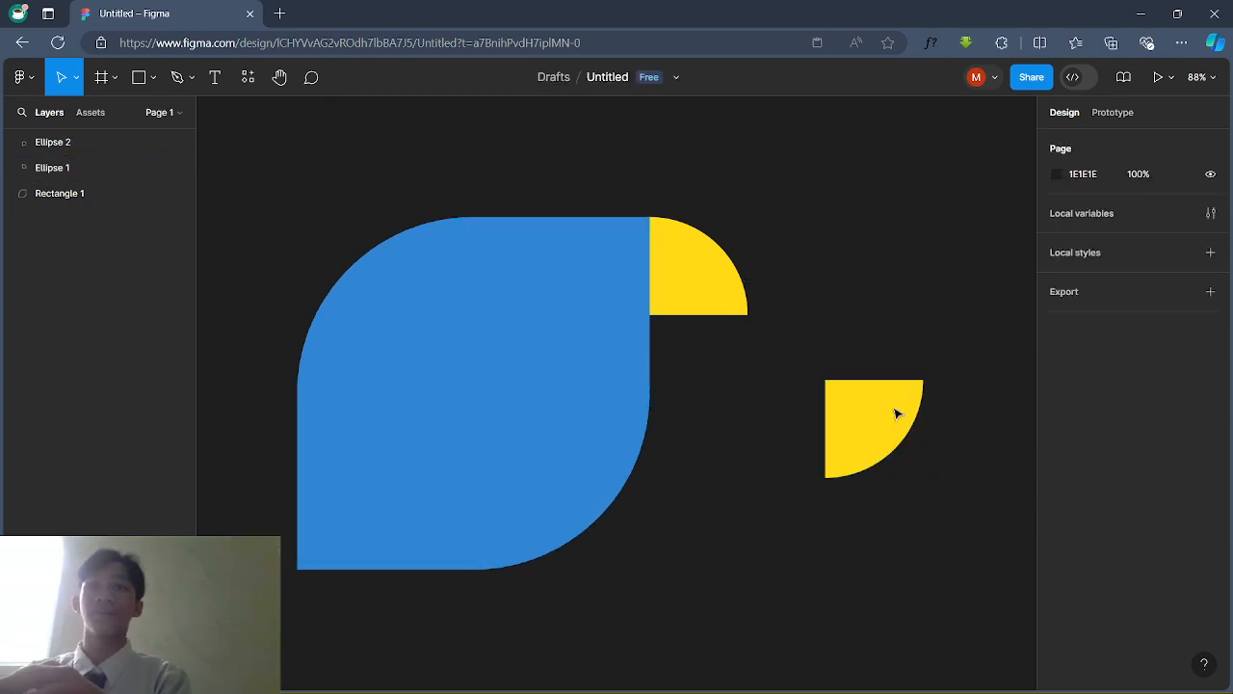
{"action": "left_click", "coordinate": [889, 427]}
{"action": "double_click", "coordinate": [864, 429]}
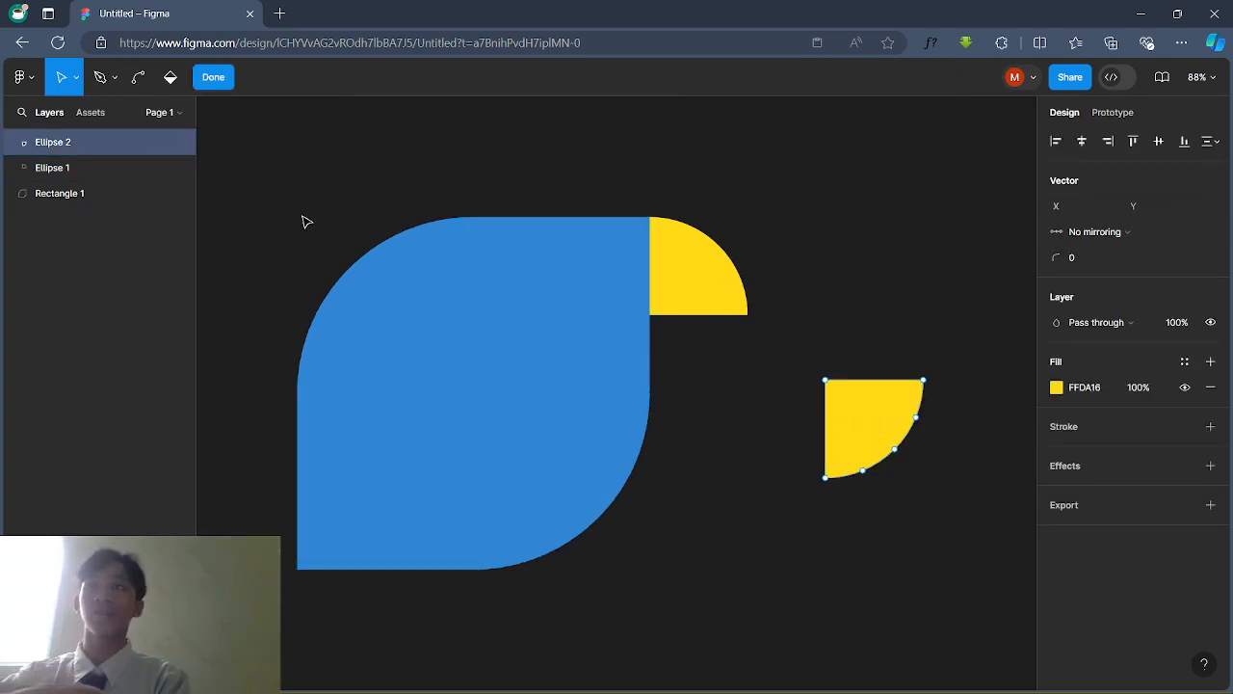
{"action": "left_click", "coordinate": [213, 77]}
{"action": "left_click_drag", "start_coordinate": [889, 407], "coordinate": [712, 348]}
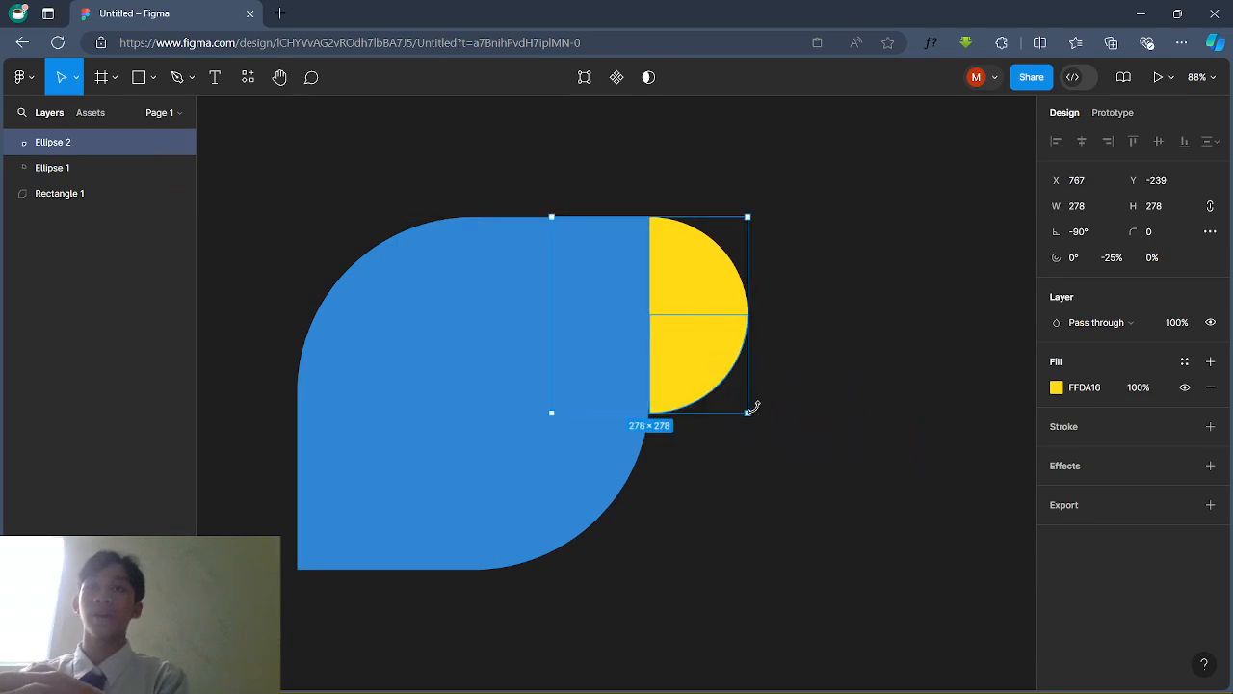
{"action": "left_click_drag", "start_coordinate": [740, 407], "coordinate": [677, 348]}
{"action": "left_click", "coordinate": [824, 383]}
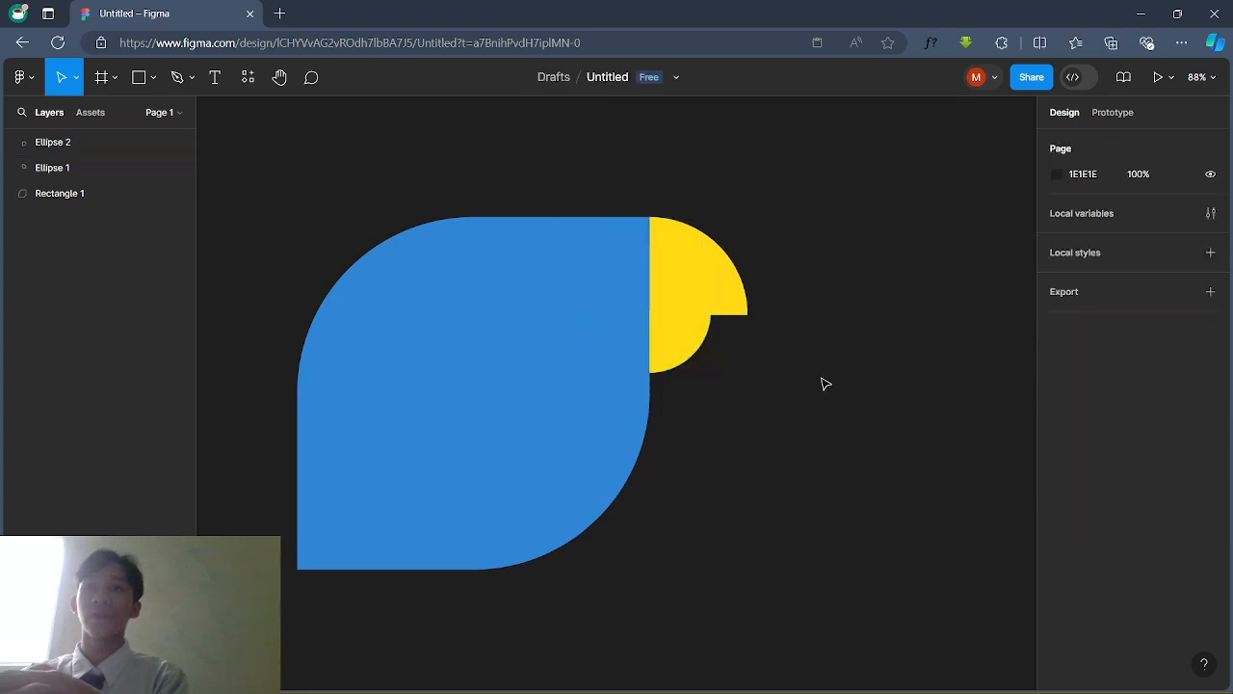
{"action": "left_click", "coordinate": [685, 346]}
{"action": "left_click", "coordinate": [1057, 387]}
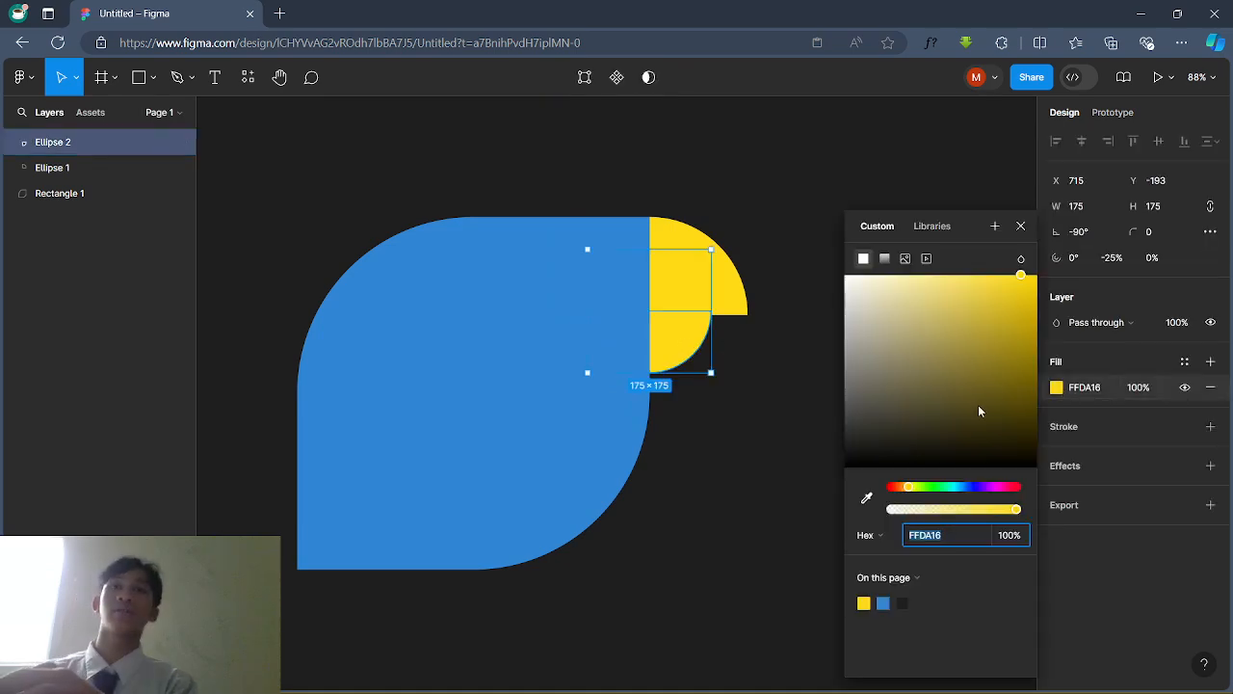
Step: Darken the lower beak's fill toward olive and nudge it slightly down
{"action": "left_click_drag", "start_coordinate": [1000, 369], "coordinate": [1008, 337]}
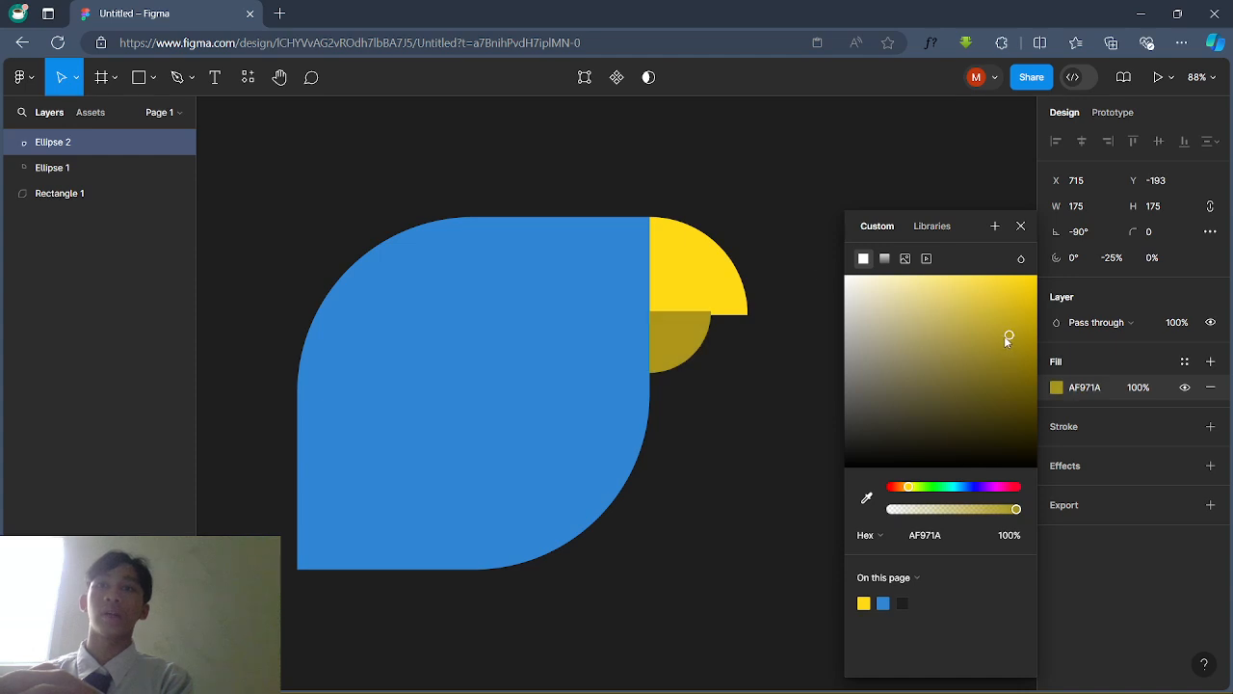
{"action": "left_click", "coordinate": [813, 262]}
{"action": "left_click_drag", "start_coordinate": [690, 331], "coordinate": [684, 337]}
{"action": "left_click", "coordinate": [786, 405]}
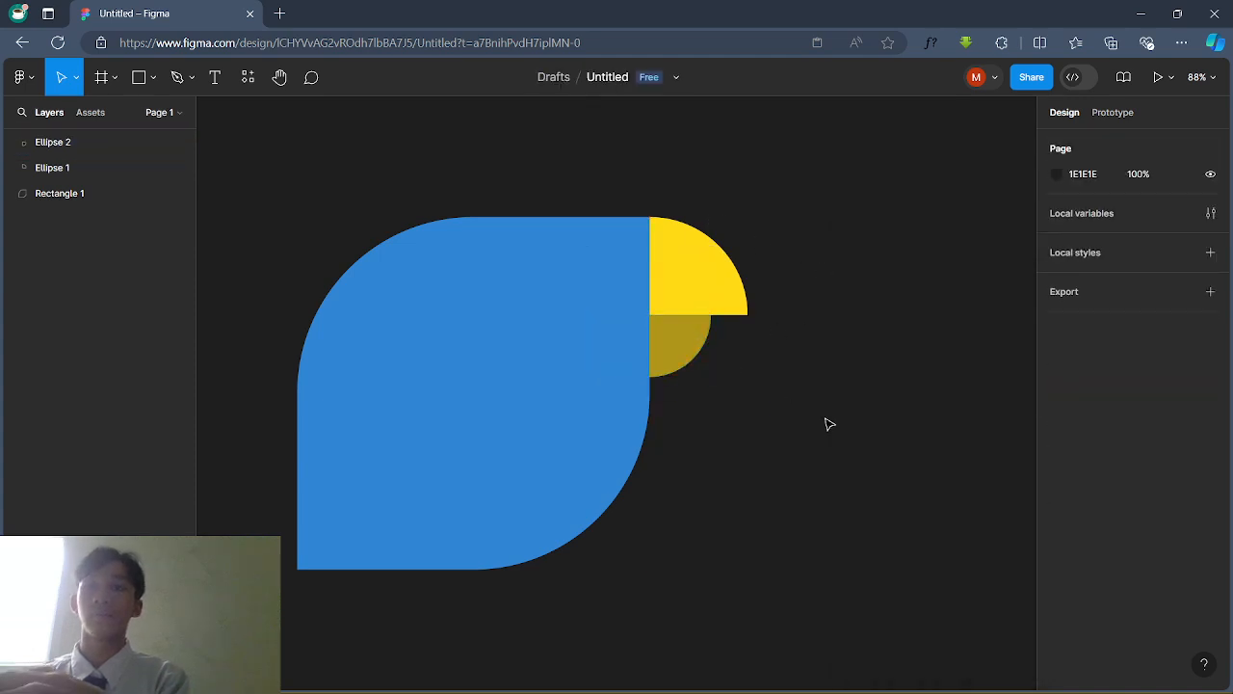
{"action": "left_click", "coordinate": [700, 353]}
{"action": "scroll", "coordinate": [699, 354], "scroll_direction": "down", "scroll_amount": 1}
{"action": "scroll", "coordinate": [699, 354], "scroll_direction": "right", "scroll_amount": 1}
{"action": "scroll", "coordinate": [700, 356], "scroll_direction": "down", "scroll_amount": 1}
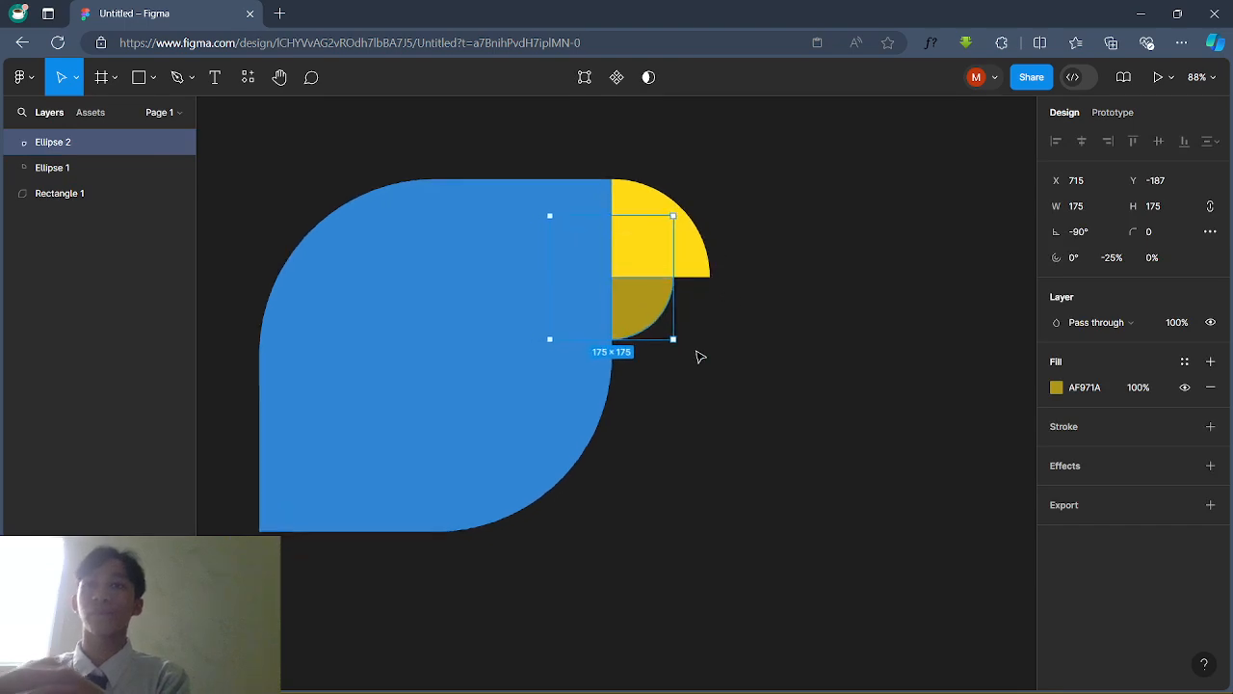
{"action": "left_click", "coordinate": [647, 318]}
Step: Adjust the lower beak's fill to gold BCA111
{"action": "left_click", "coordinate": [737, 351]}
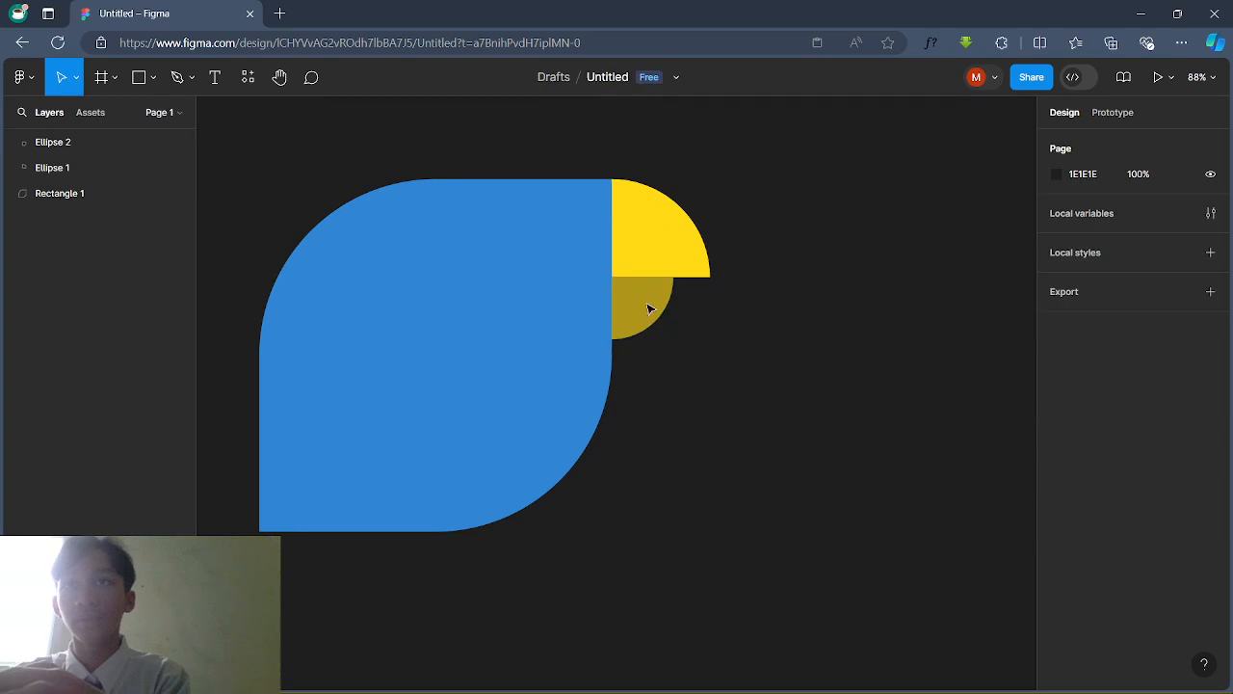
{"action": "left_click", "coordinate": [650, 308]}
{"action": "left_click", "coordinate": [1057, 391]}
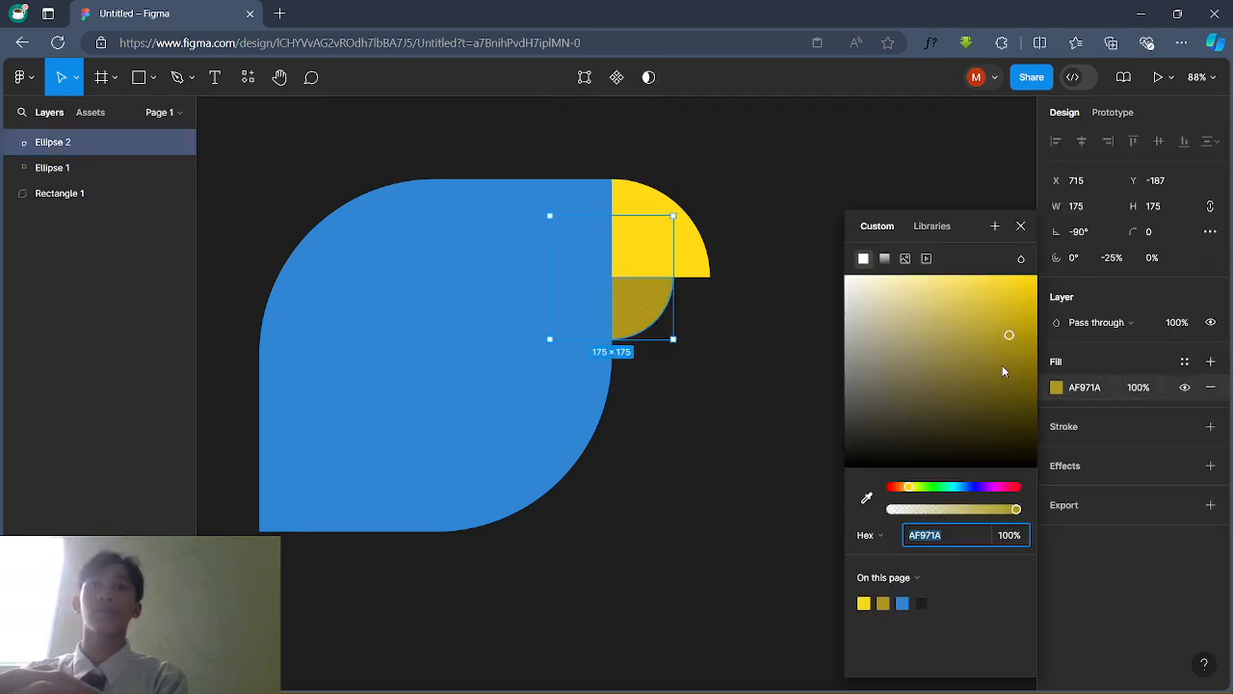
{"action": "left_click_drag", "start_coordinate": [1002, 371], "coordinate": [1019, 326]}
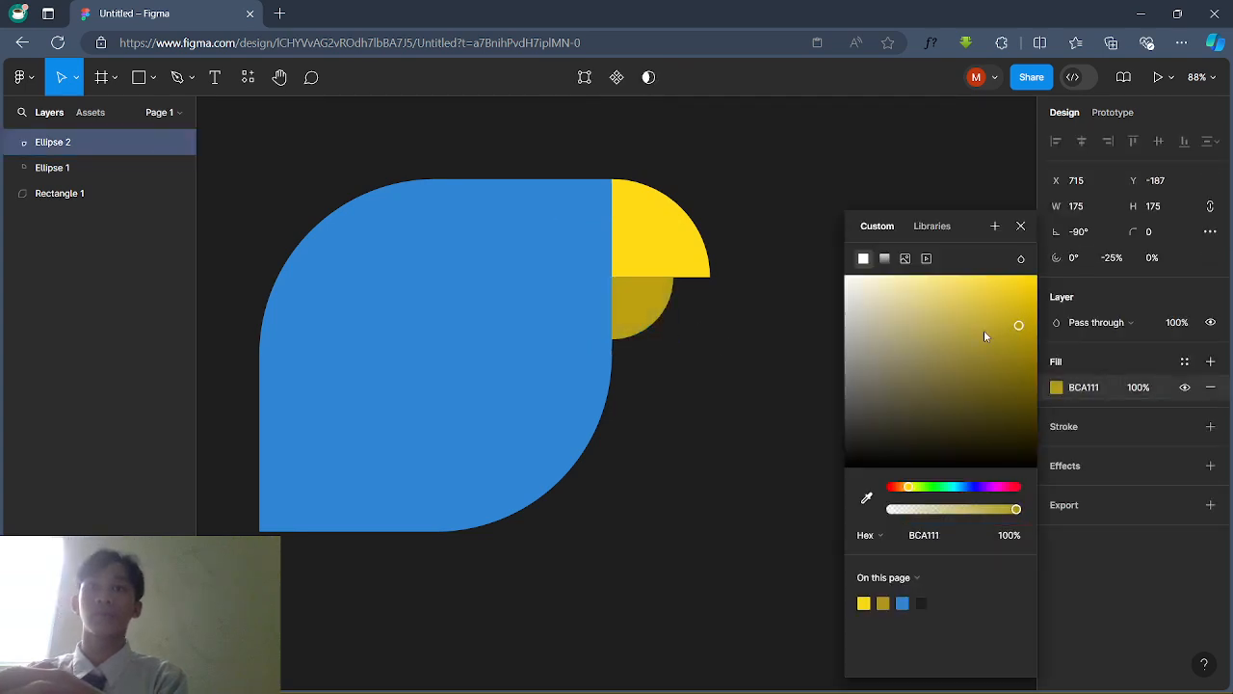
{"action": "double_click", "coordinate": [707, 274]}
{"action": "key", "text": "Escape"}
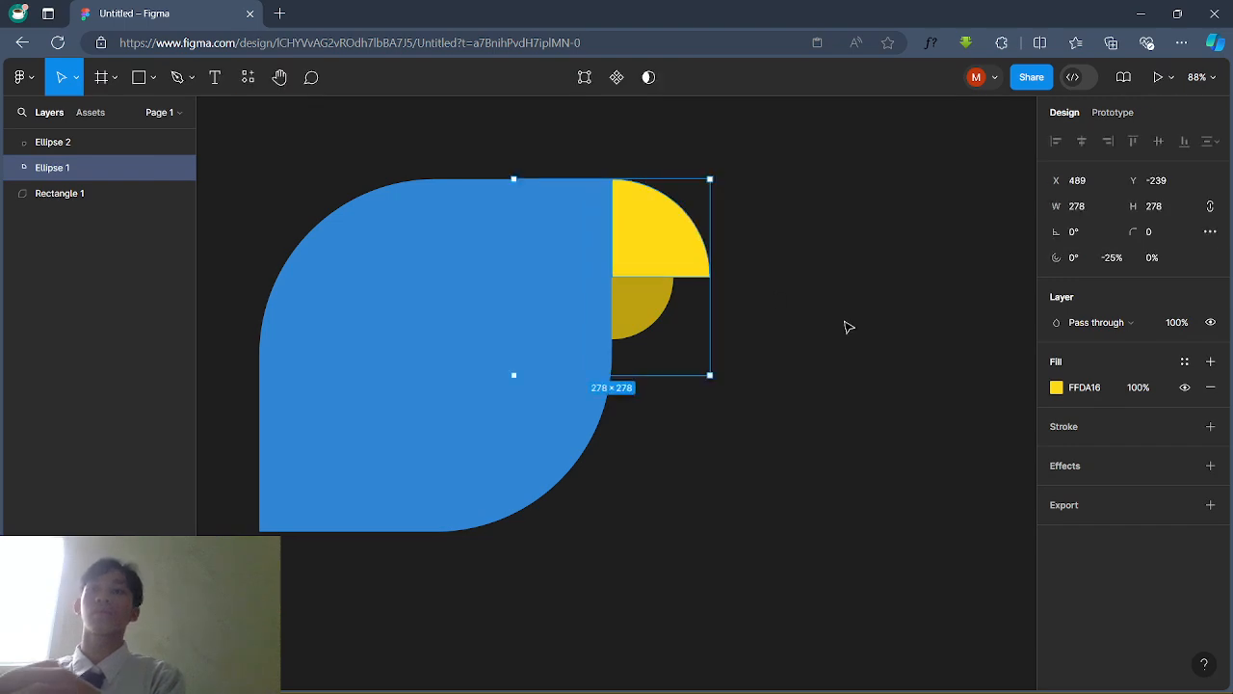
{"action": "key", "text": "Escape"}
Step: Send the lower beak behind the top beak and nudge it up slightly
{"action": "scroll", "coordinate": [844, 328], "scroll_direction": "up", "scroll_amount": 5}
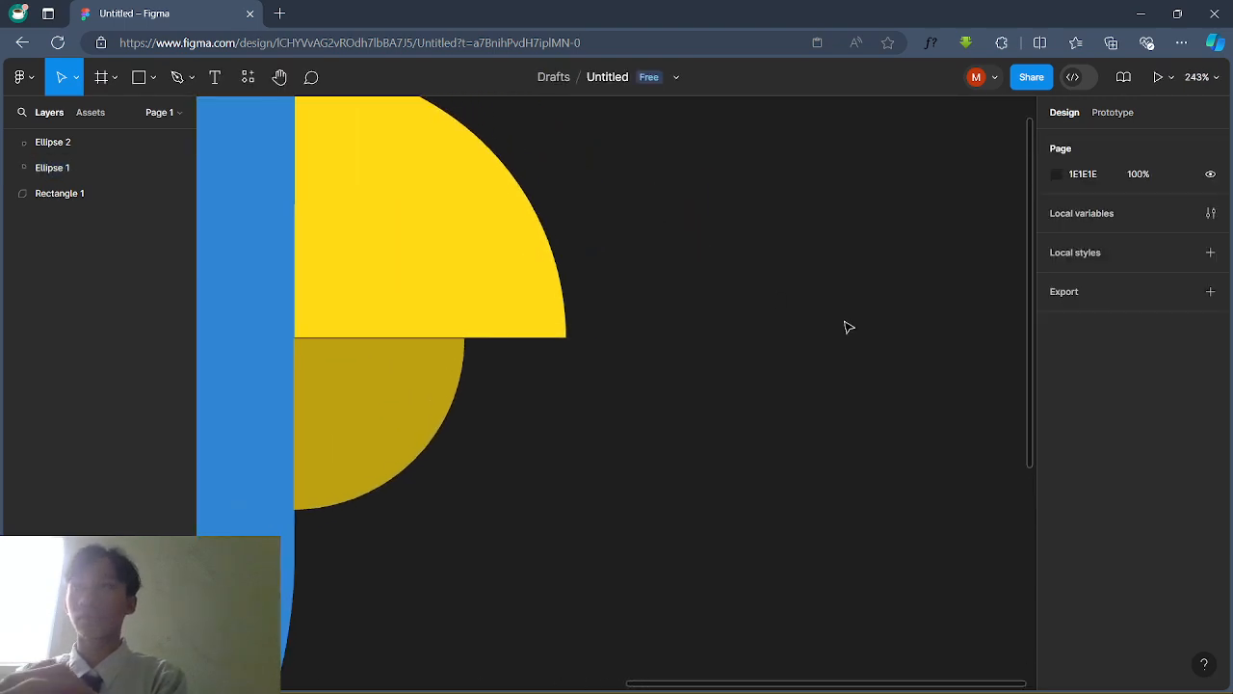
{"action": "left_click", "coordinate": [440, 419]}
{"action": "right_click", "coordinate": [441, 421]}
{"action": "left_click", "coordinate": [813, 411]}
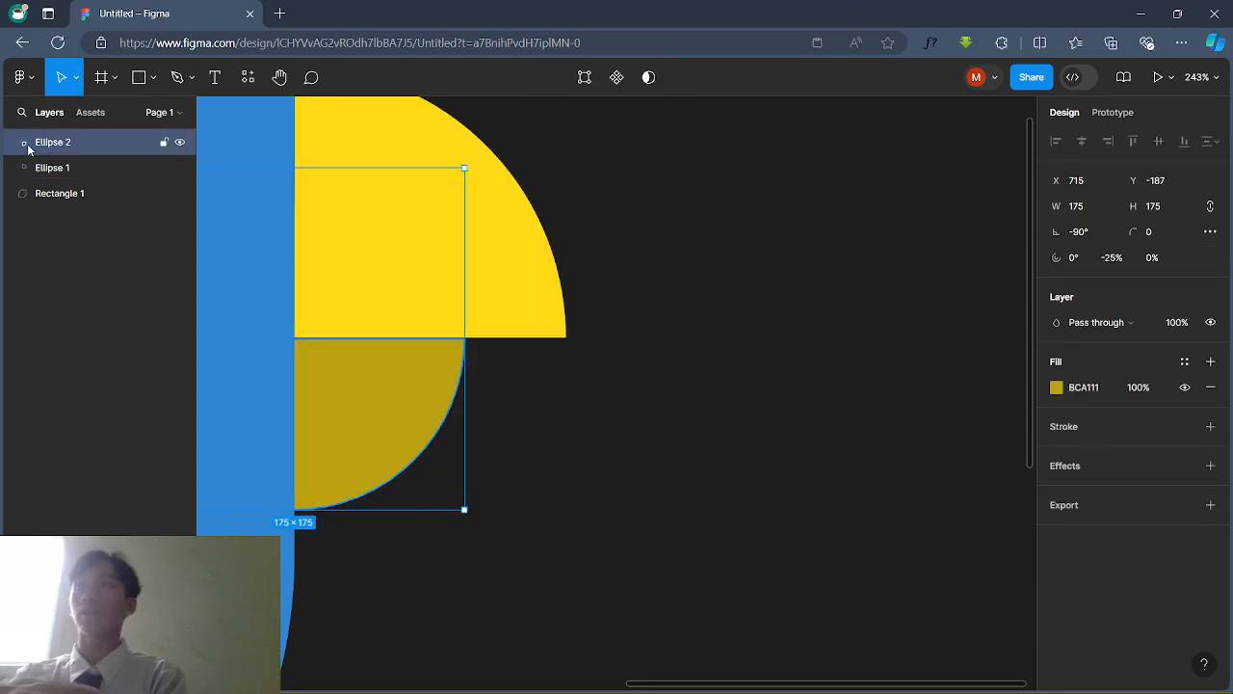
{"action": "left_click_drag", "start_coordinate": [28, 145], "coordinate": [45, 178]}
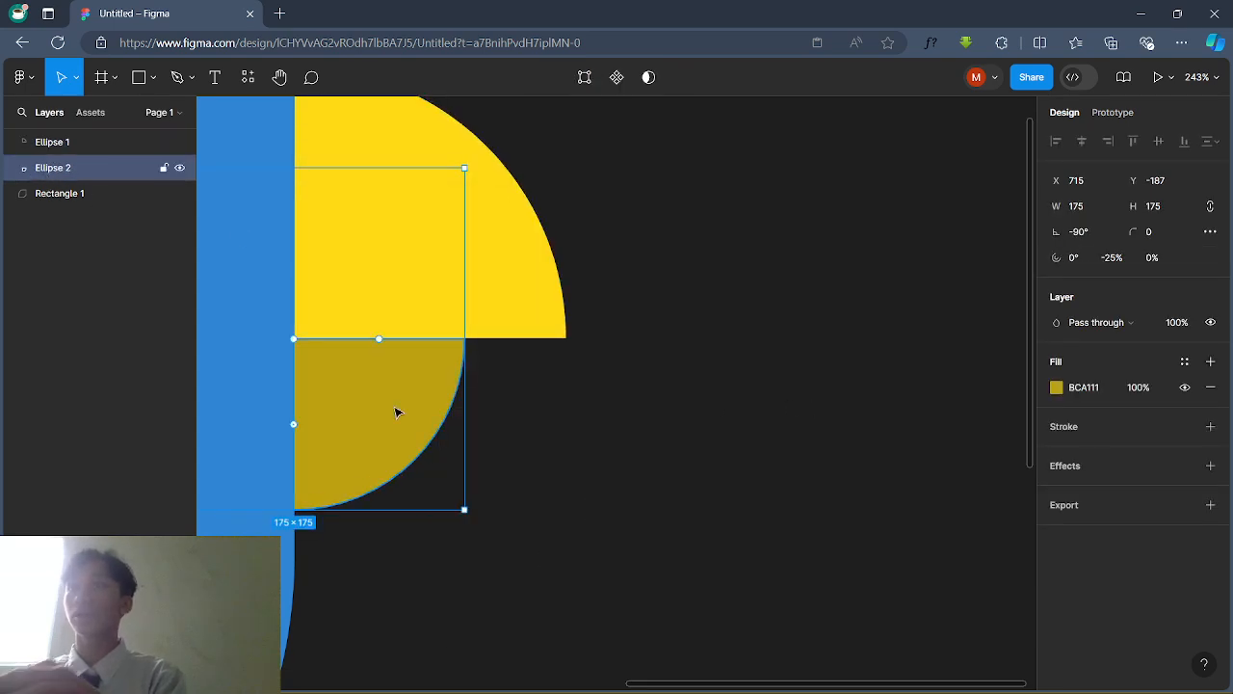
{"action": "left_click", "coordinate": [642, 443]}
{"action": "left_click", "coordinate": [427, 415]}
{"action": "key", "text": "Up"}
{"action": "key", "text": "Up"}
{"action": "key", "text": "Up"}
{"action": "key", "text": "Up"}
{"action": "key", "text": "Up"}
{"action": "left_click", "coordinate": [584, 452]}
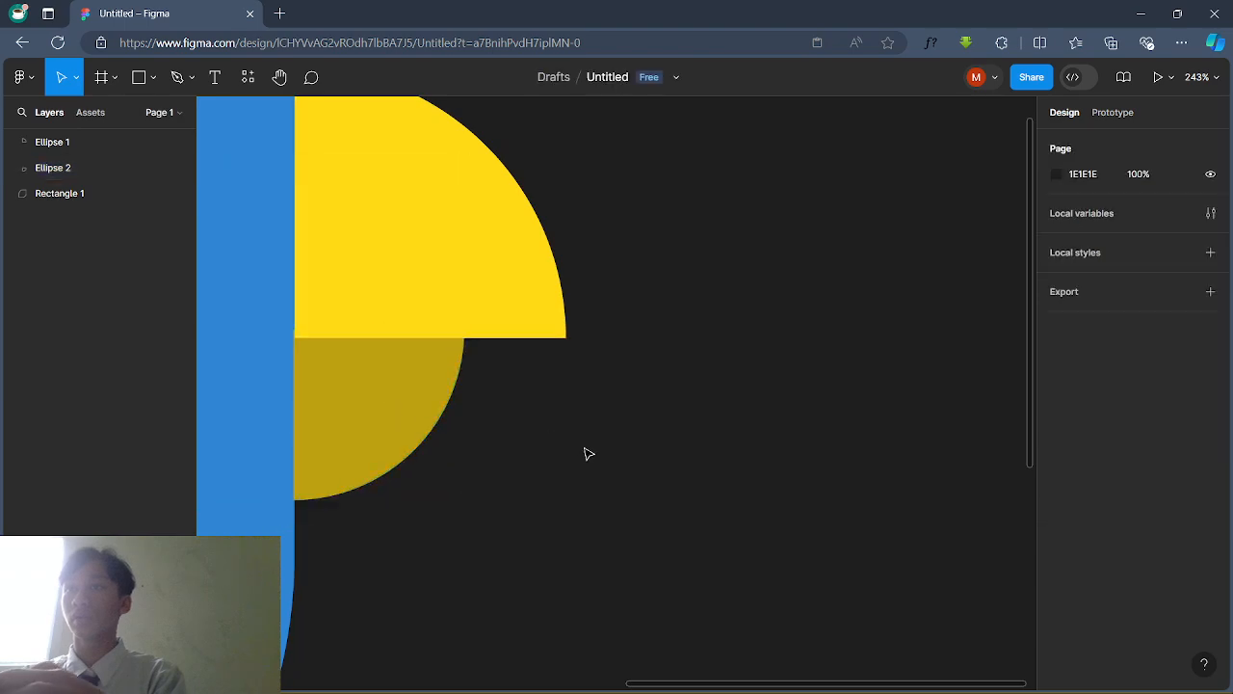
Step: Enlarge the gold lower beak to 190×190
{"action": "scroll", "coordinate": [585, 453], "scroll_direction": "down", "scroll_amount": 5}
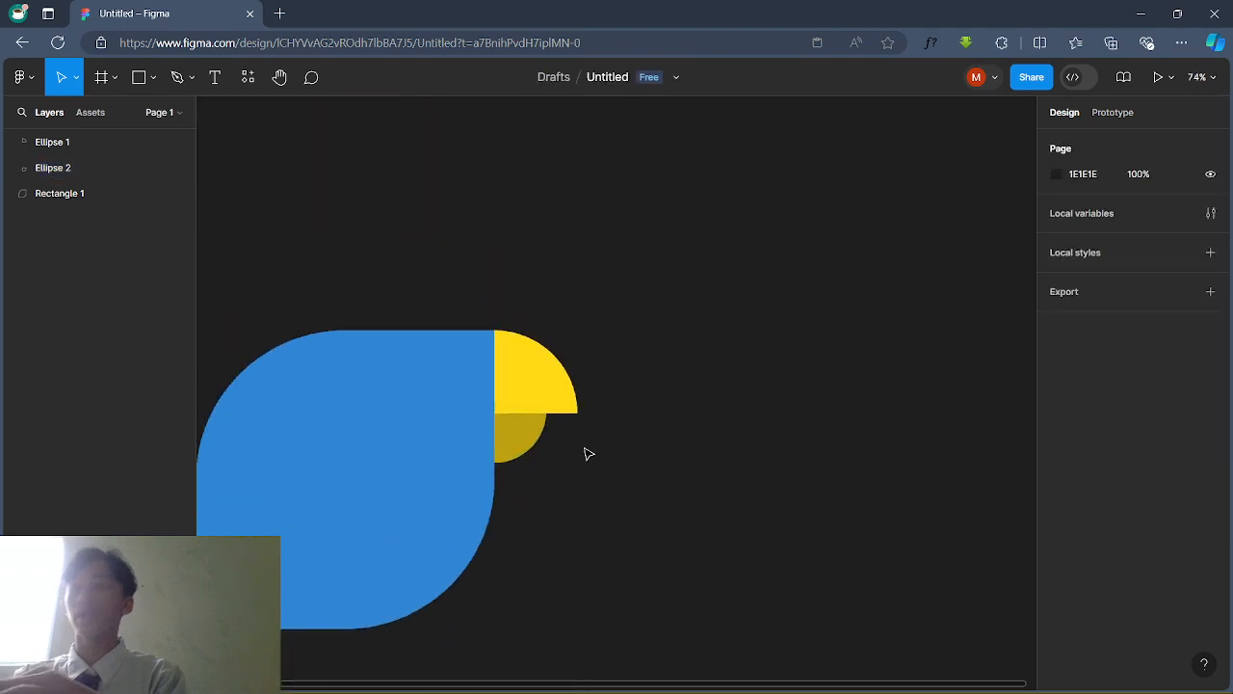
{"action": "left_click", "coordinate": [523, 441]}
{"action": "left_click_drag", "start_coordinate": [546, 463], "coordinate": [556, 470]}
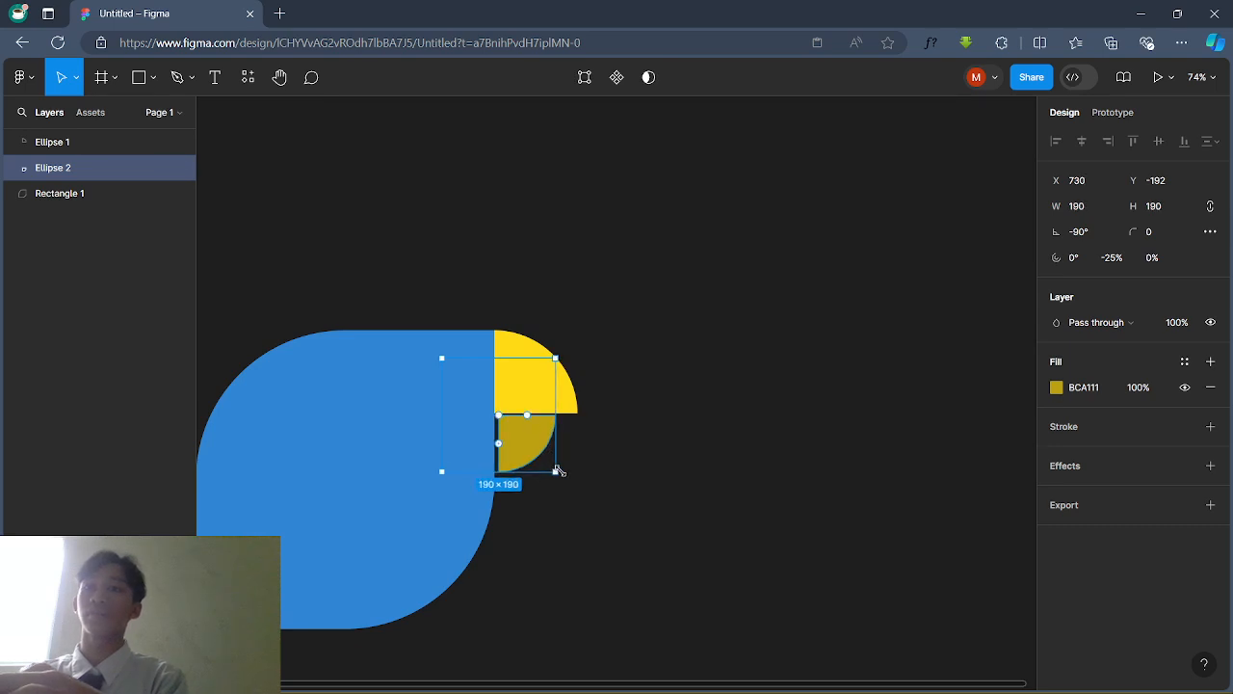
{"action": "left_click", "coordinate": [559, 470]}
{"action": "double_click", "coordinate": [533, 444]}
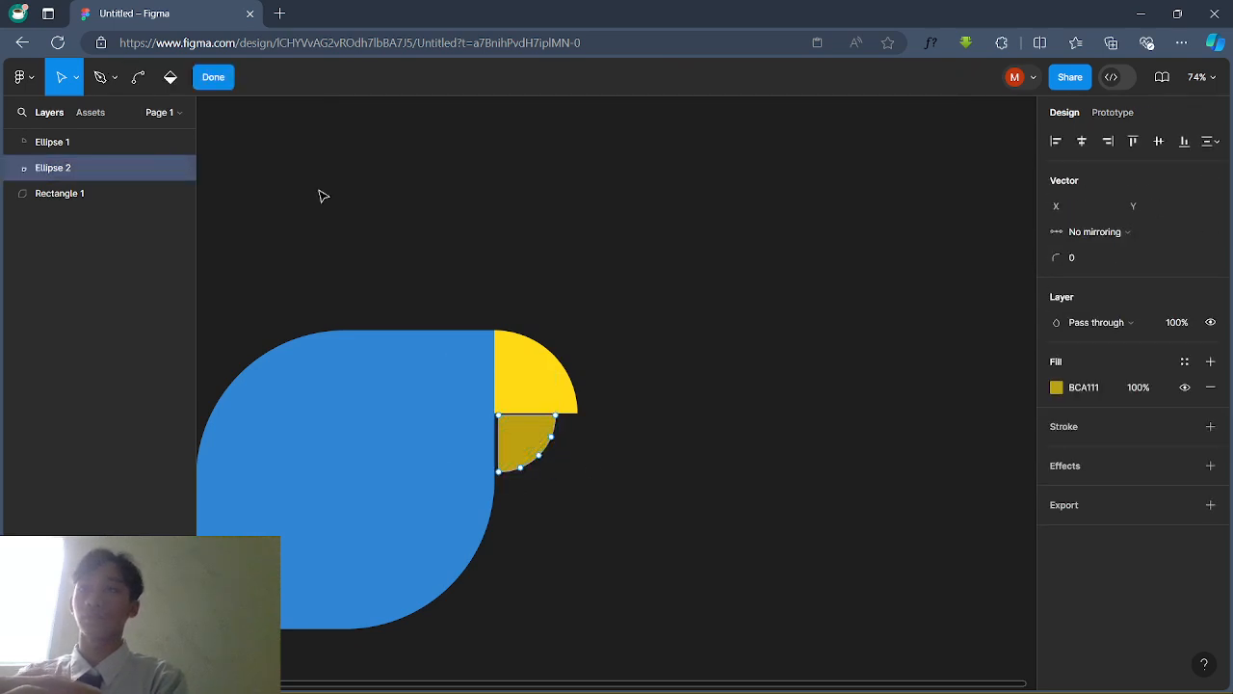
{"action": "left_click", "coordinate": [210, 77]}
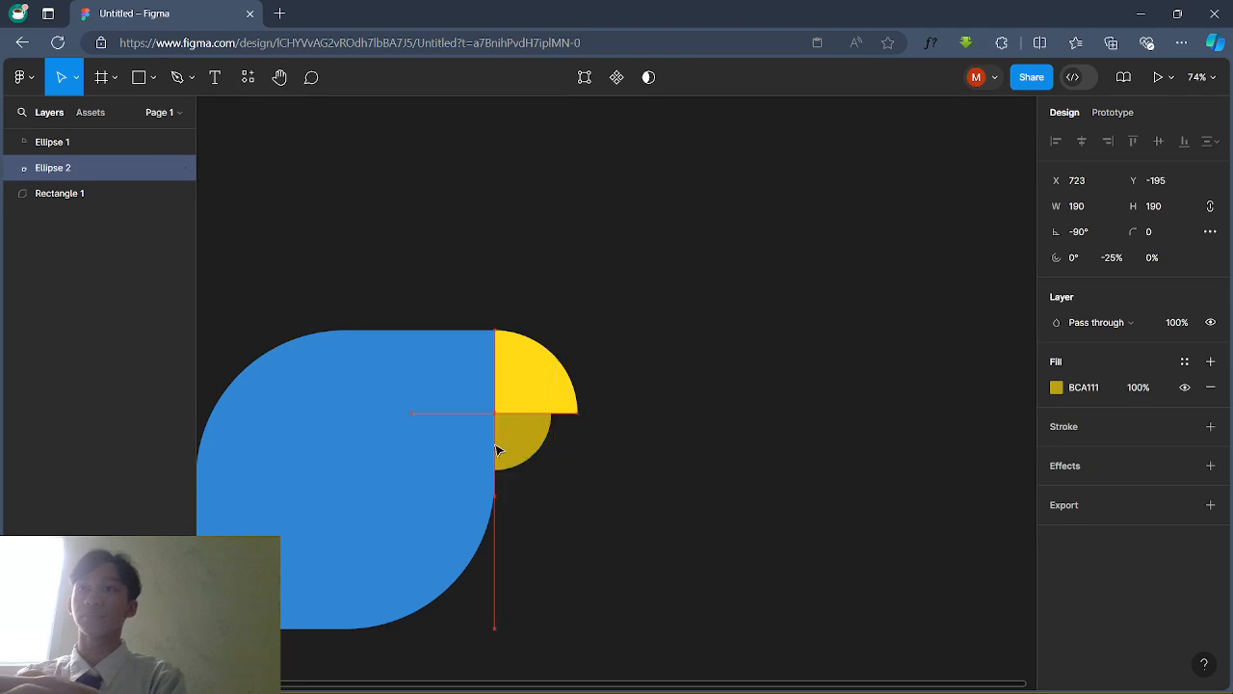
{"action": "left_click", "coordinate": [627, 509]}
Step: Shift the yellow upper beak down a touch to meet the blue leaf's edge
{"action": "scroll", "coordinate": [627, 509], "scroll_direction": "left", "scroll_amount": 1}
{"action": "scroll", "coordinate": [593, 396], "scroll_direction": "up", "scroll_amount": 5}
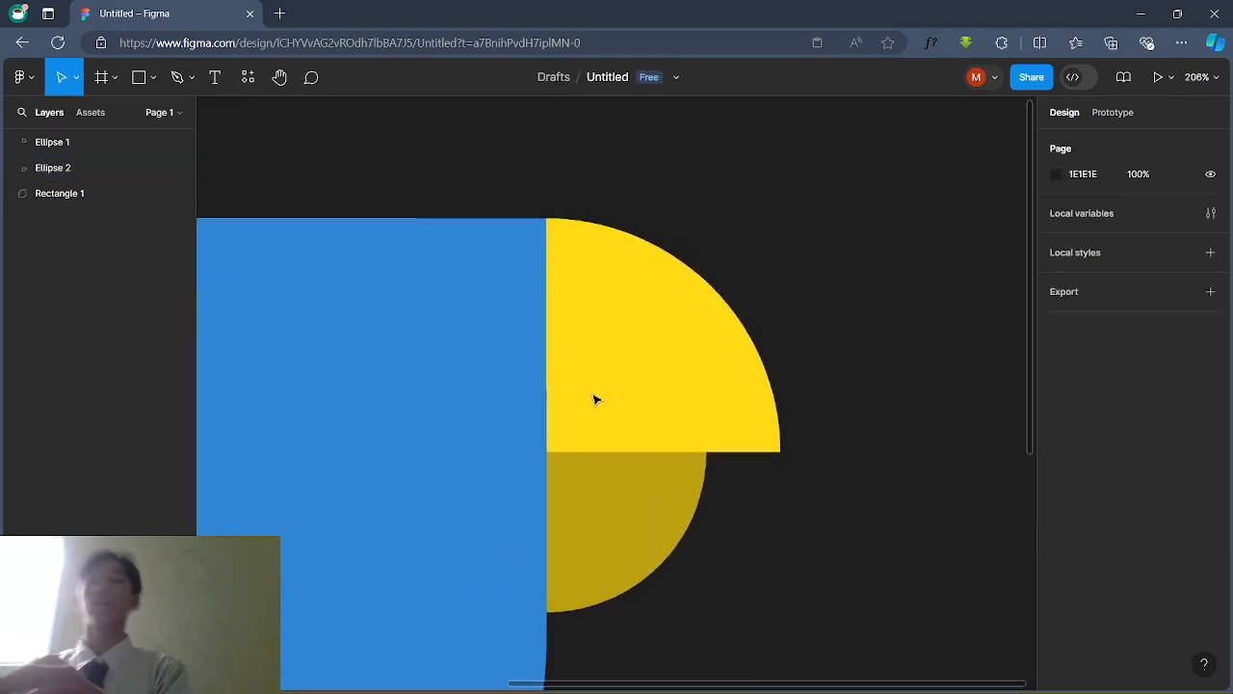
{"action": "left_click_drag", "start_coordinate": [585, 324], "coordinate": [588, 320]}
{"action": "left_click", "coordinate": [729, 523]}
{"action": "scroll", "coordinate": [818, 542], "scroll_direction": "down", "scroll_amount": 5}
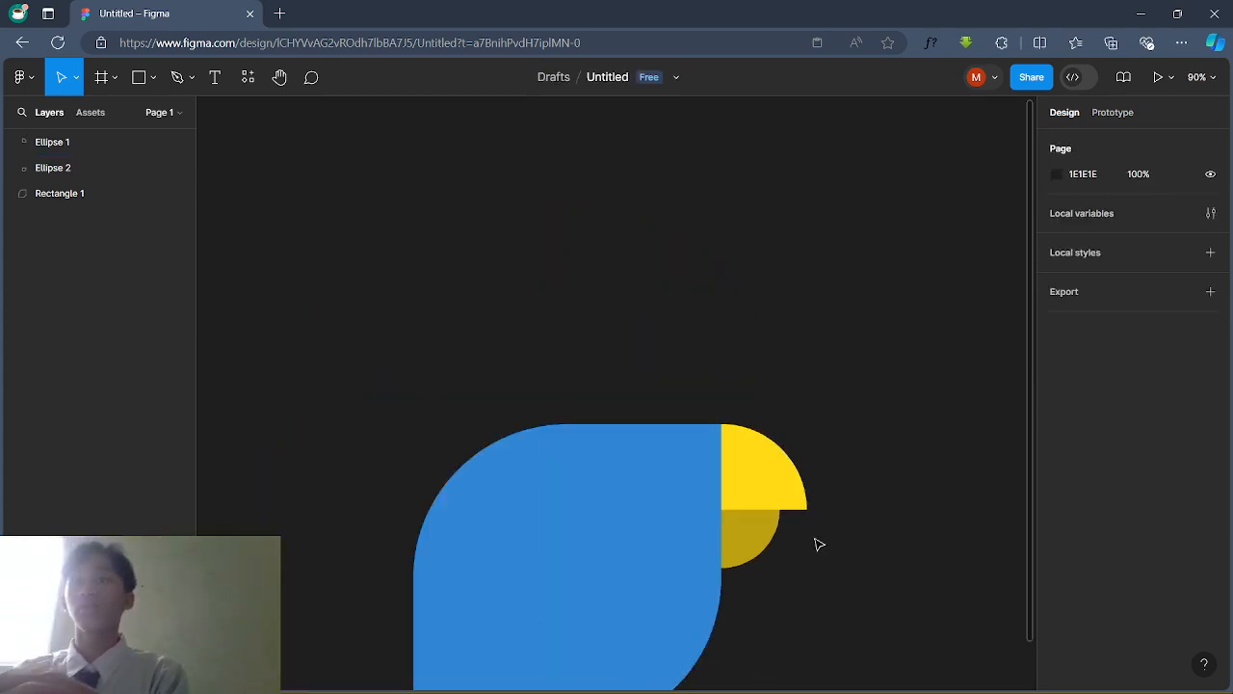
{"action": "scroll", "coordinate": [809, 540], "scroll_direction": "down", "scroll_amount": 2}
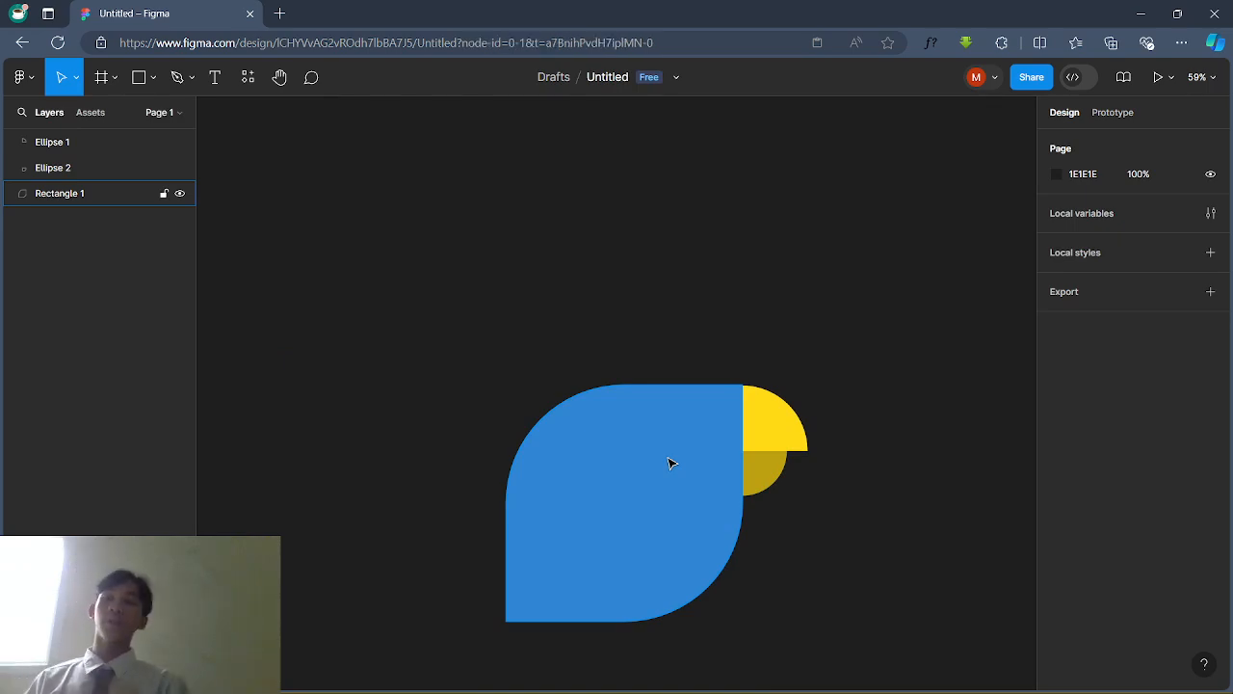
{"action": "left_click", "coordinate": [672, 462]}
{"action": "right_click", "coordinate": [621, 454]}
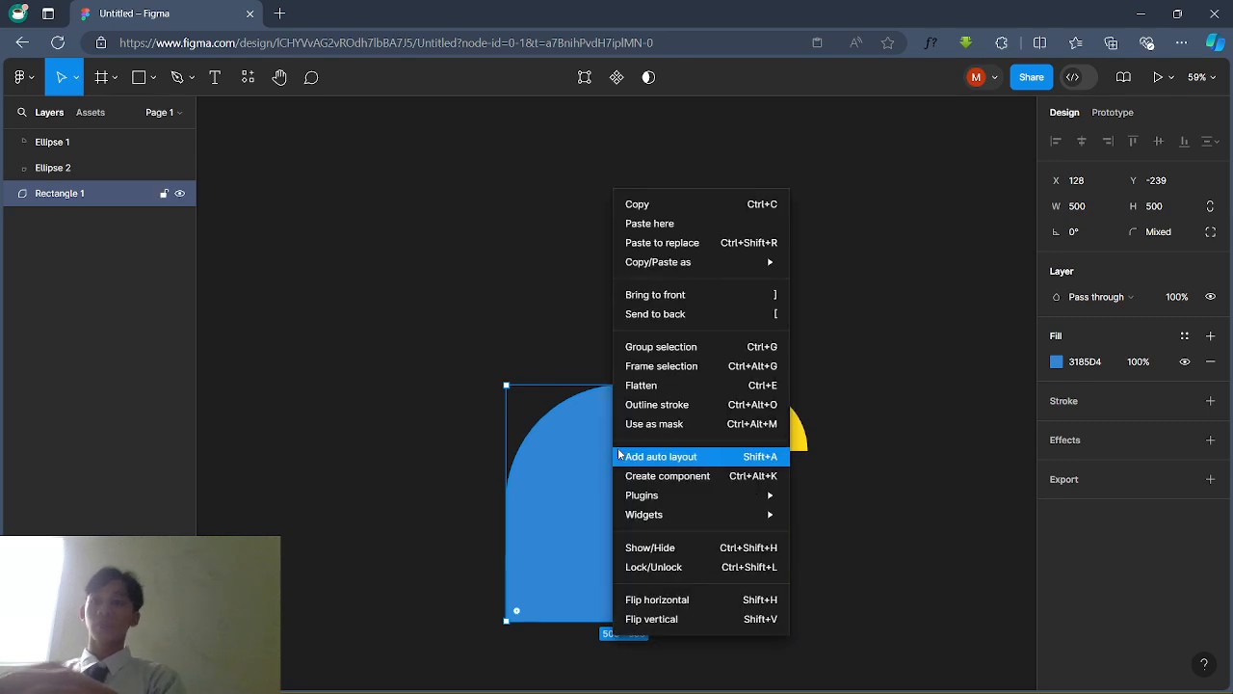
{"action": "left_click", "coordinate": [644, 203]}
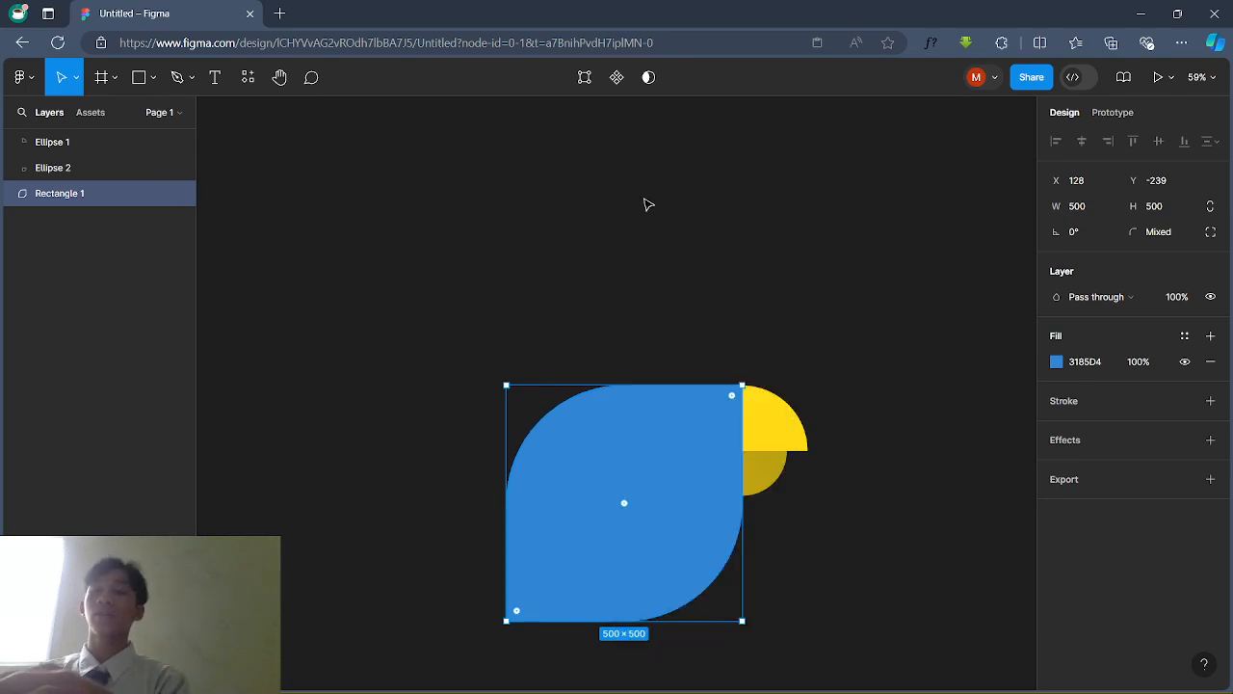
{"action": "right_click", "coordinate": [386, 355]}
{"action": "left_click", "coordinate": [403, 365]}
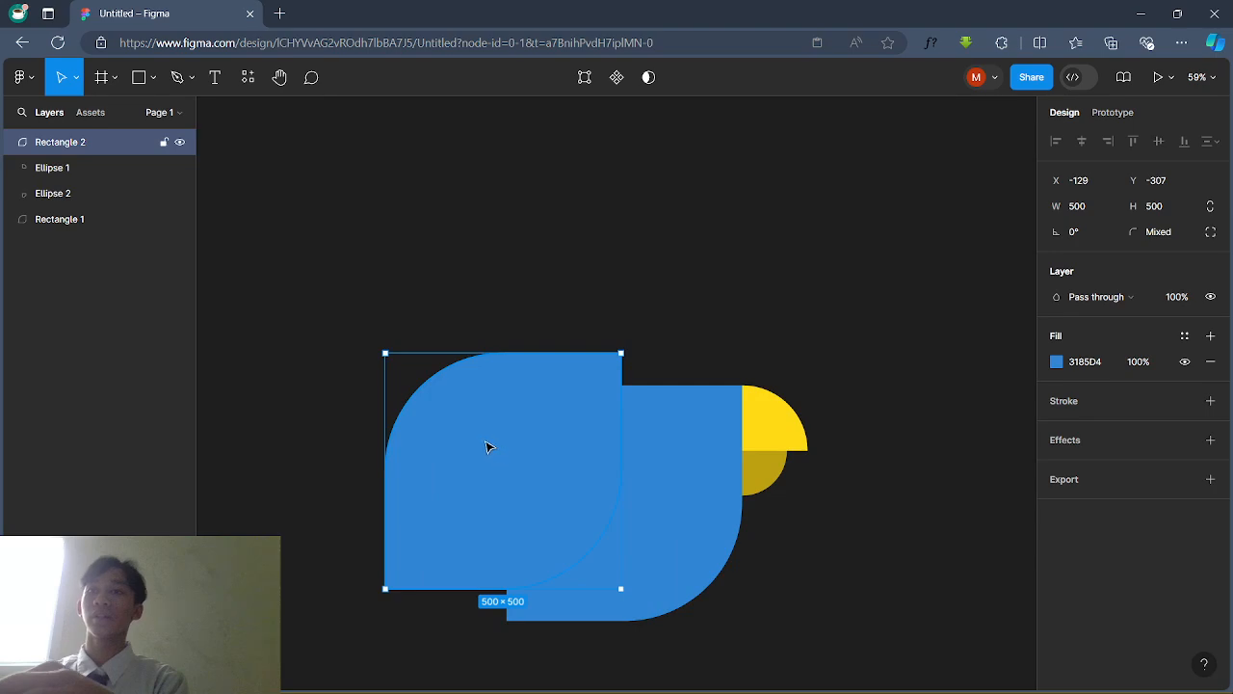
{"action": "left_click_drag", "start_coordinate": [488, 446], "coordinate": [470, 410]}
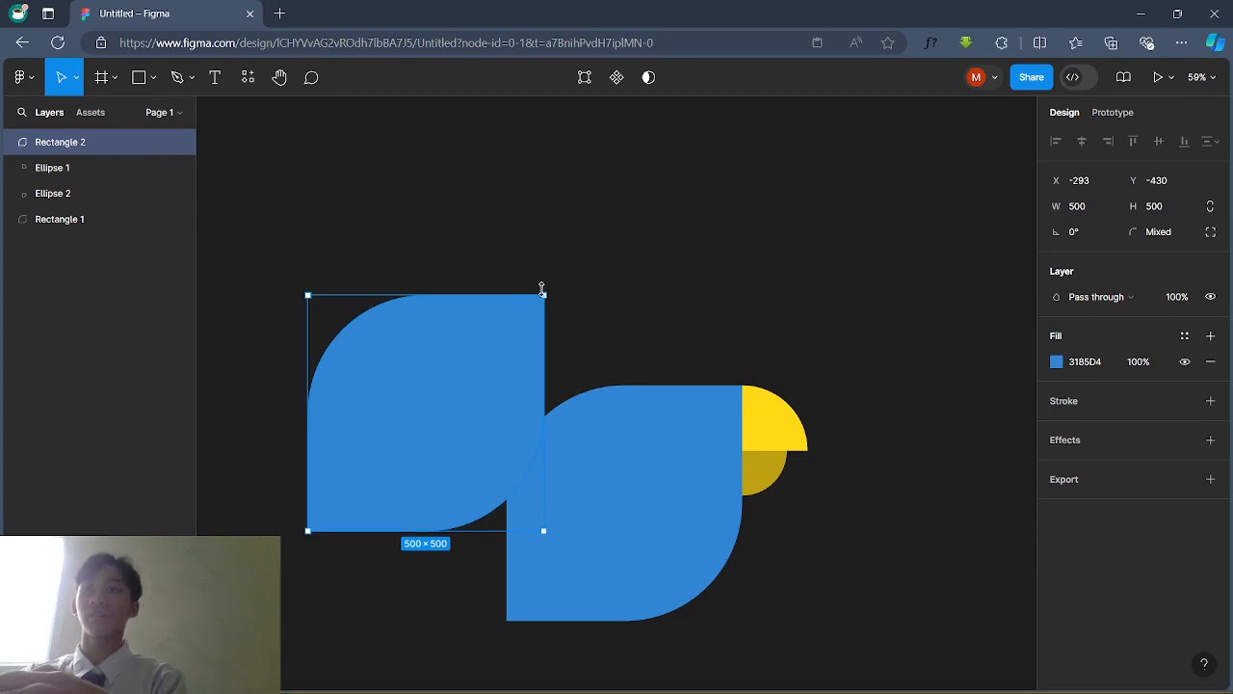
{"action": "left_click_drag", "start_coordinate": [545, 293], "coordinate": [415, 386]}
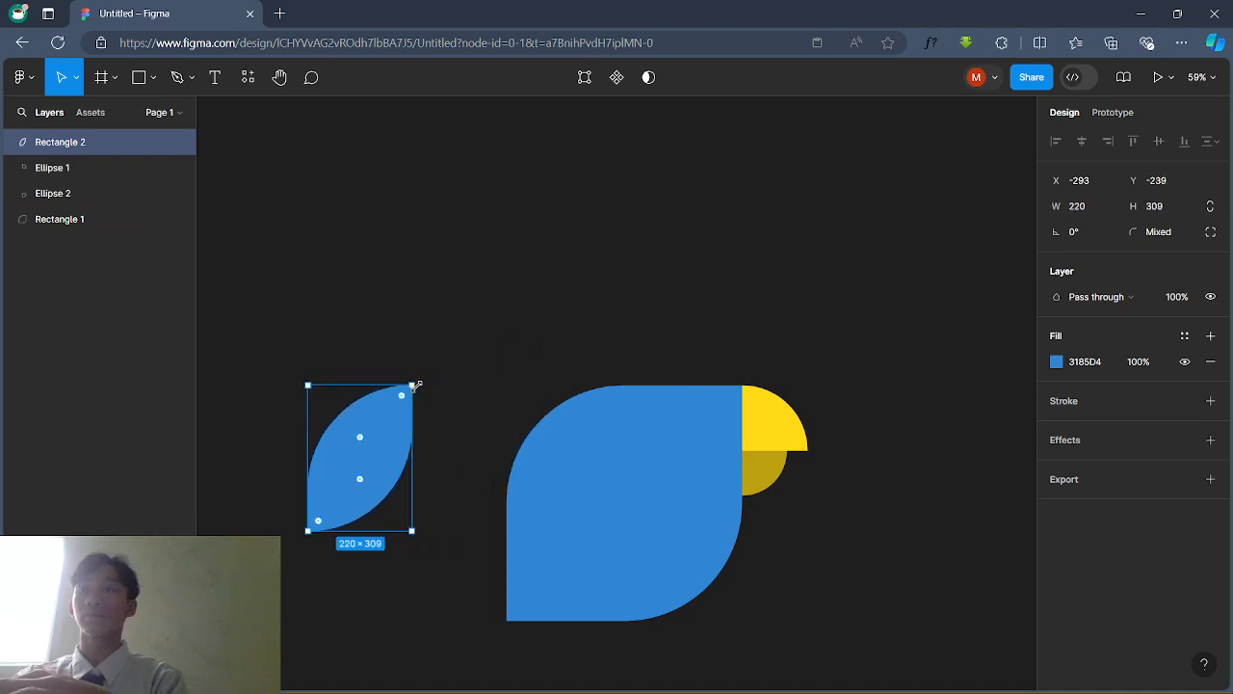
{"action": "key", "text": "ctrl+z"}
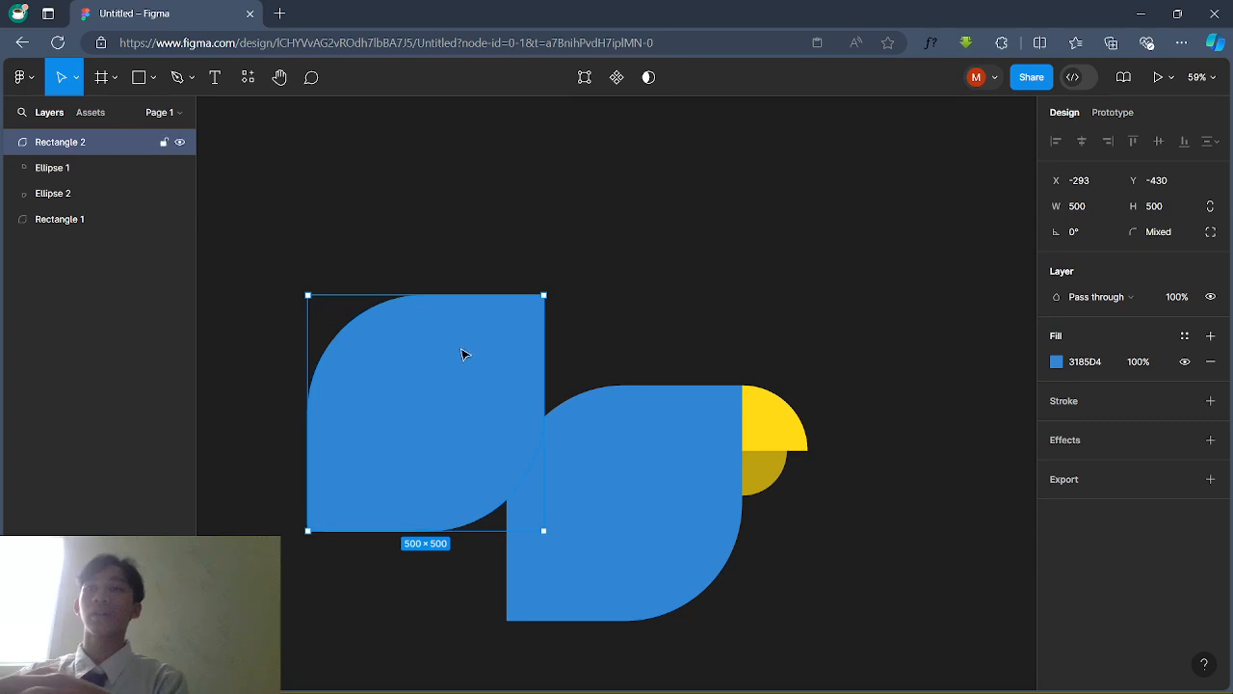
{"action": "left_click_drag", "start_coordinate": [463, 353], "coordinate": [650, 455]}
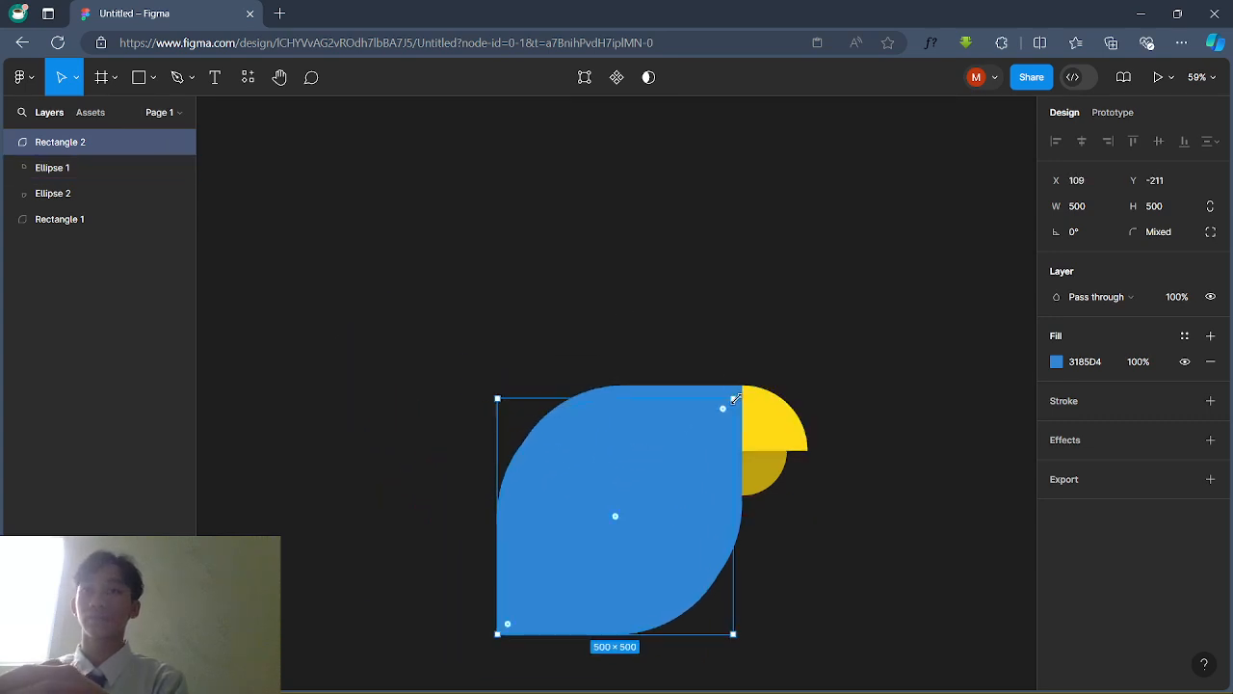
{"action": "left_click_drag", "start_coordinate": [734, 397], "coordinate": [551, 546]}
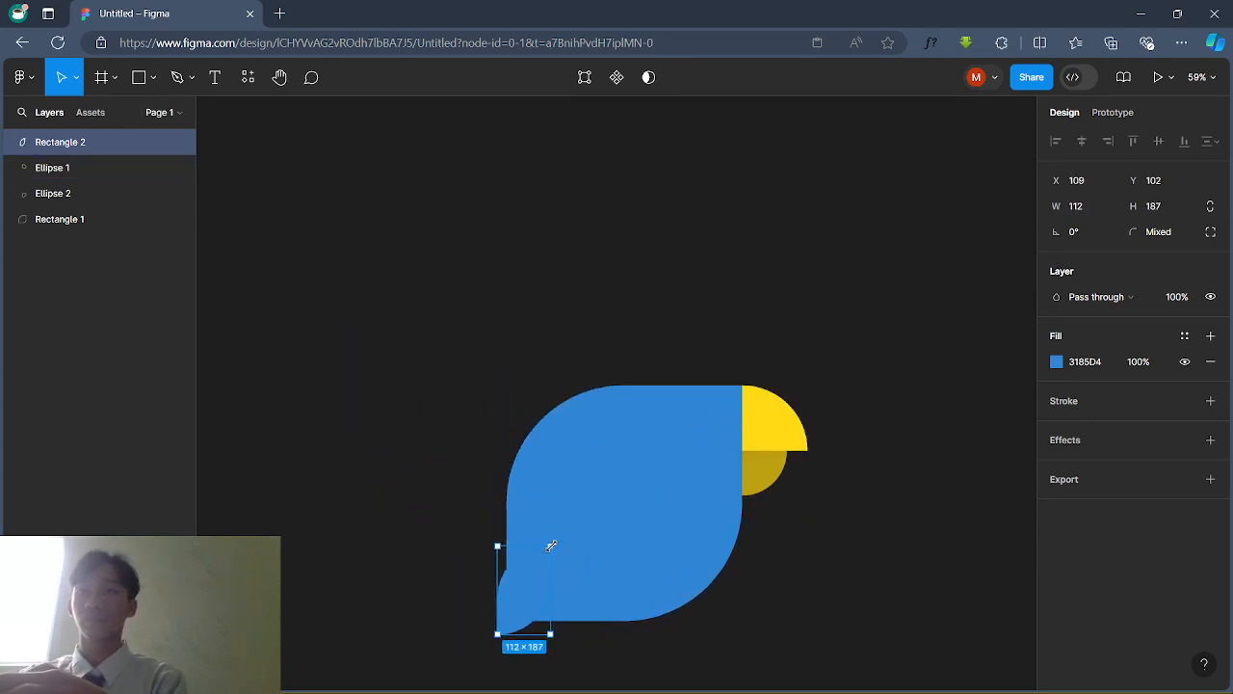
{"action": "key", "text": "Delete"}
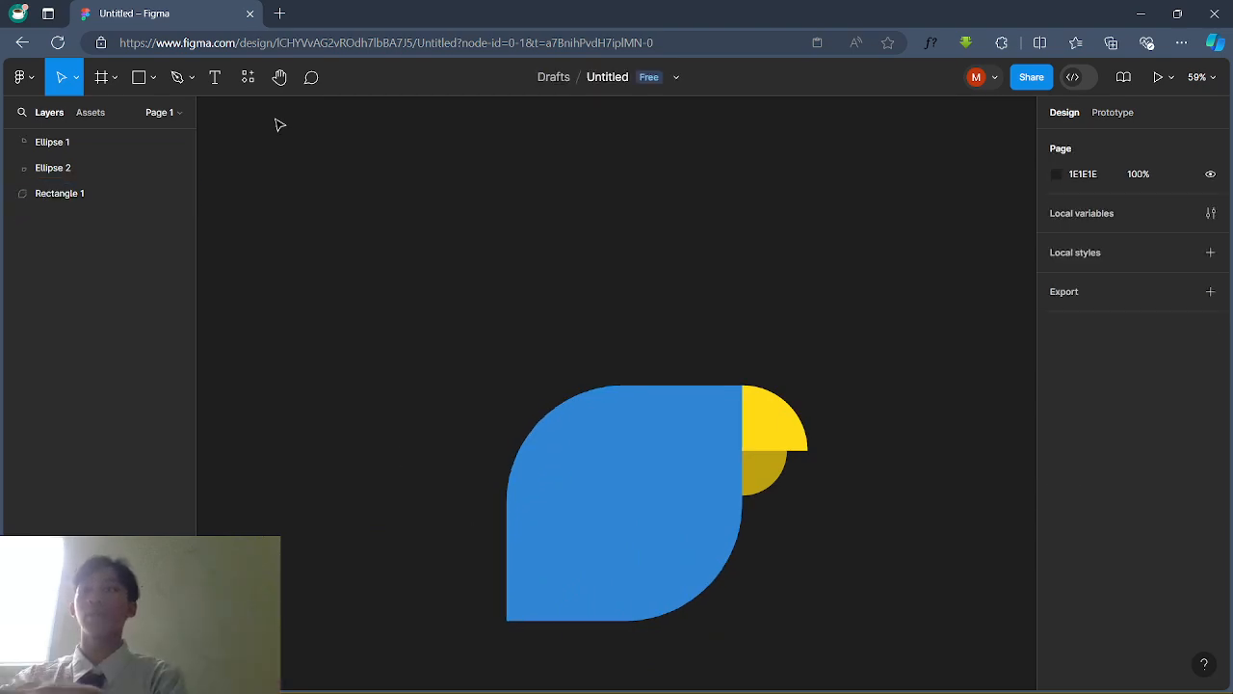
Step: Draw a 205×205 square over the body's lower-left corner
{"action": "left_click", "coordinate": [140, 79]}
{"action": "left_click", "coordinate": [152, 84]}
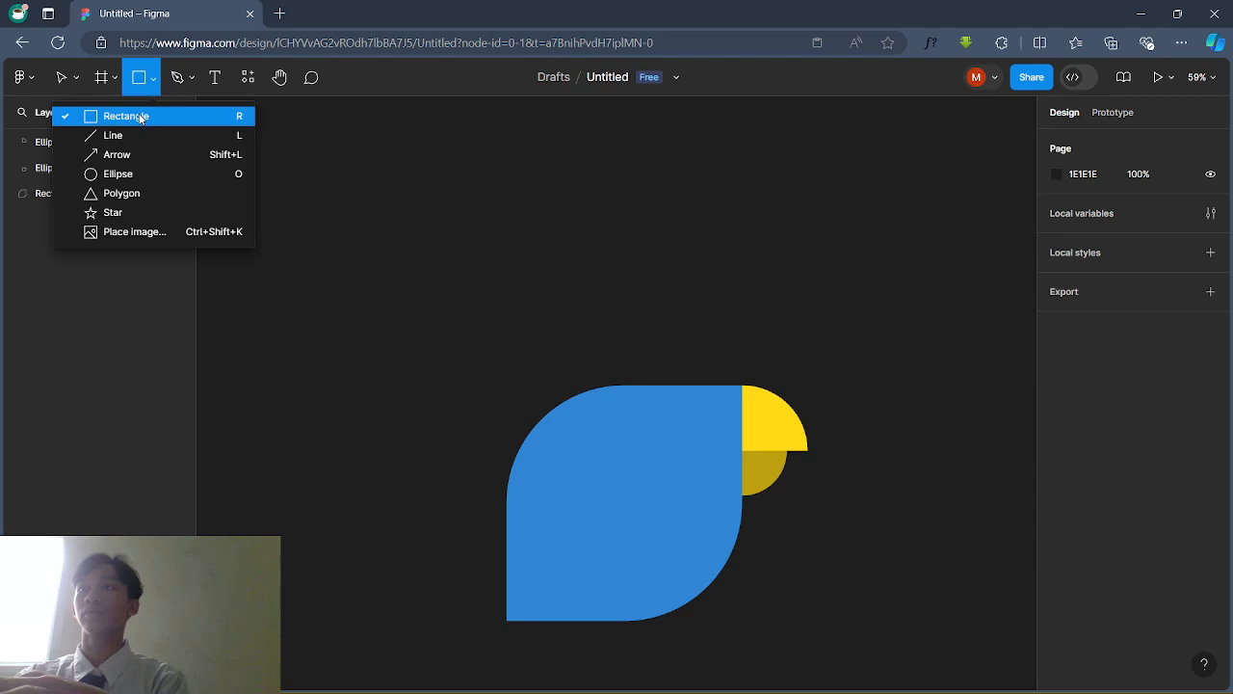
{"action": "left_click", "coordinate": [135, 116]}
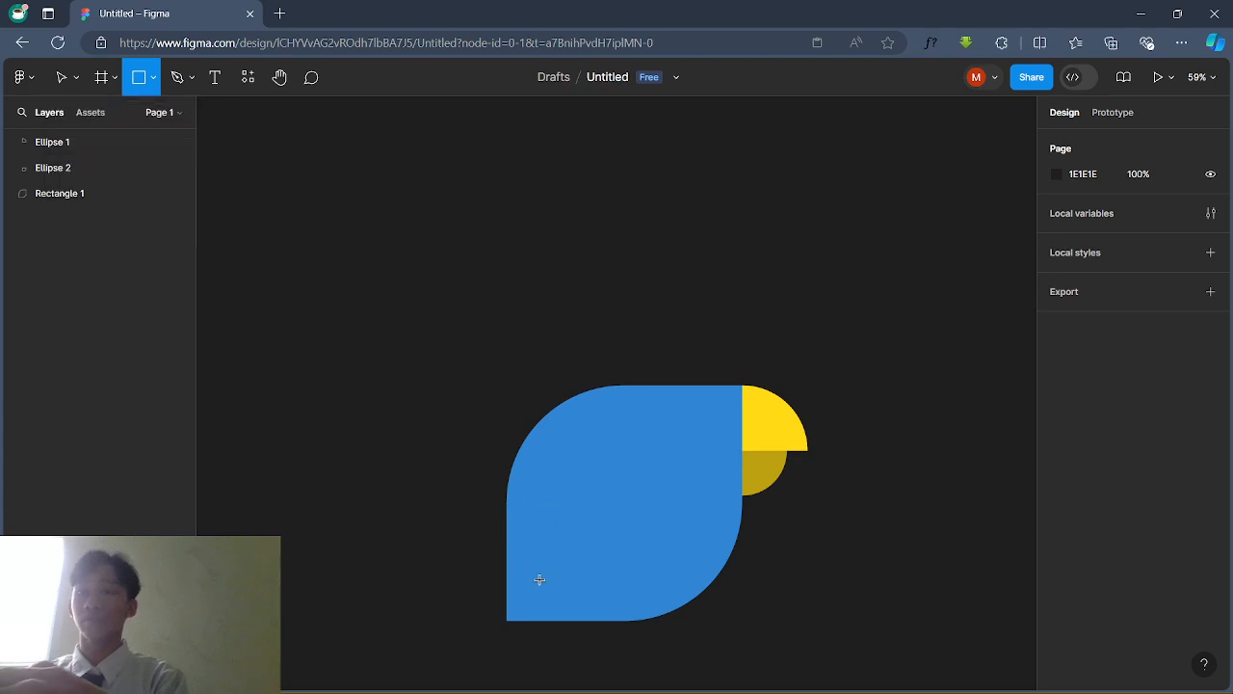
{"action": "left_click_drag", "start_coordinate": [507, 525], "coordinate": [598, 622]}
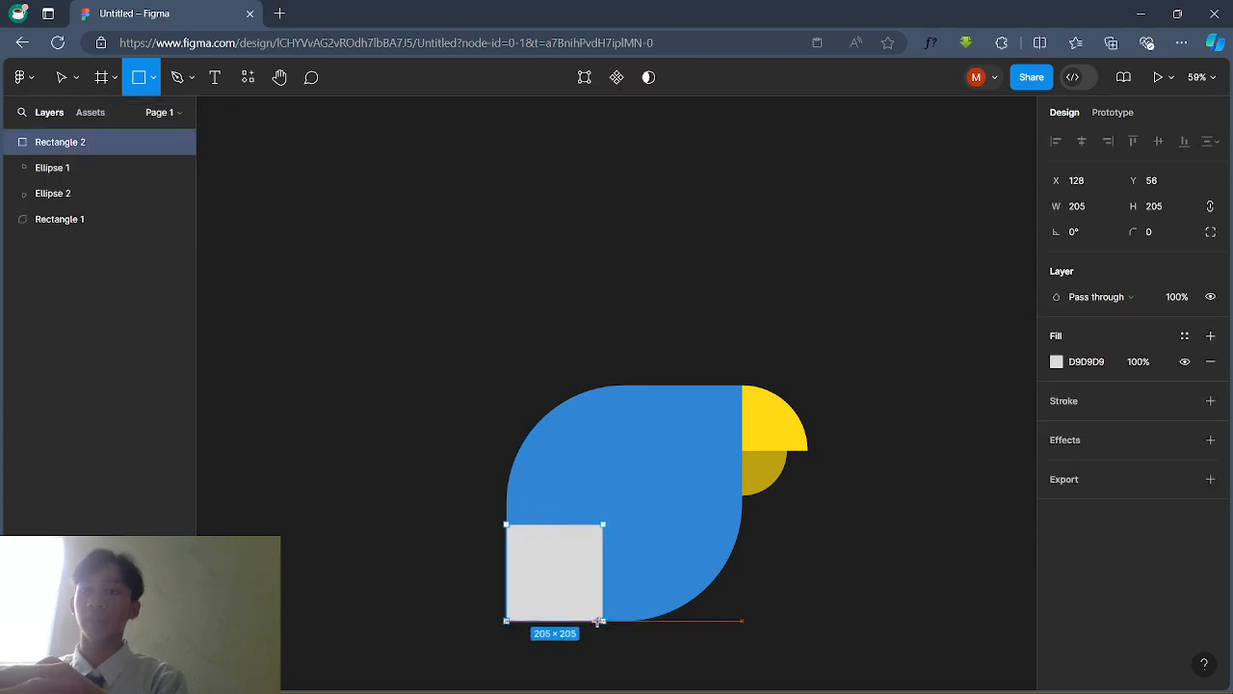
{"action": "left_click", "coordinate": [449, 526]}
Step: Fill the square with the body's blue, darkened to 174E81
{"action": "scroll", "coordinate": [449, 528], "scroll_direction": "up", "scroll_amount": 1}
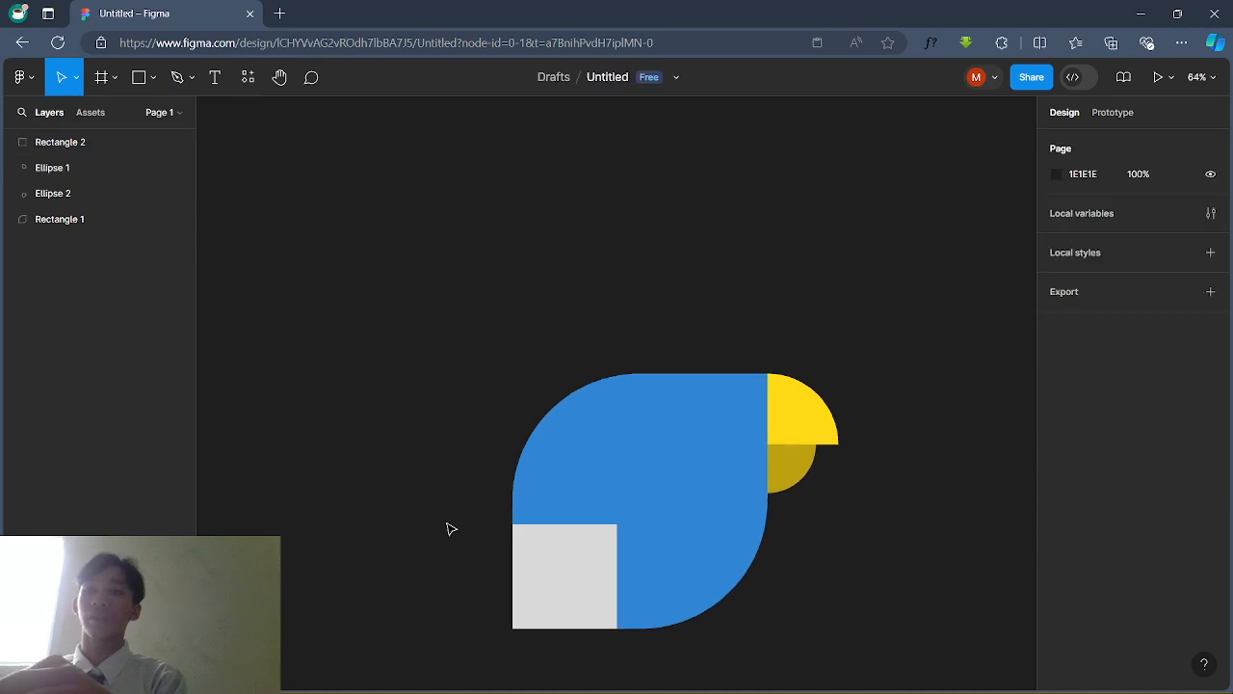
{"action": "left_click", "coordinate": [592, 611]}
{"action": "left_click", "coordinate": [1057, 362]}
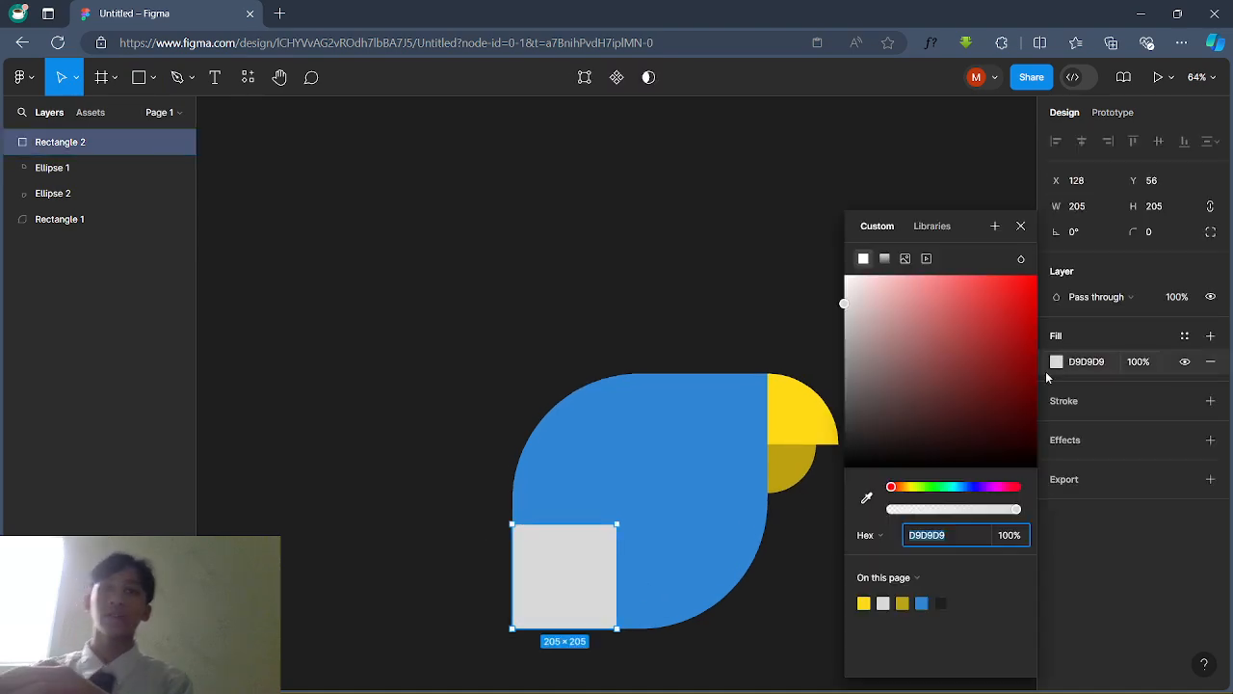
{"action": "left_click", "coordinate": [866, 497]}
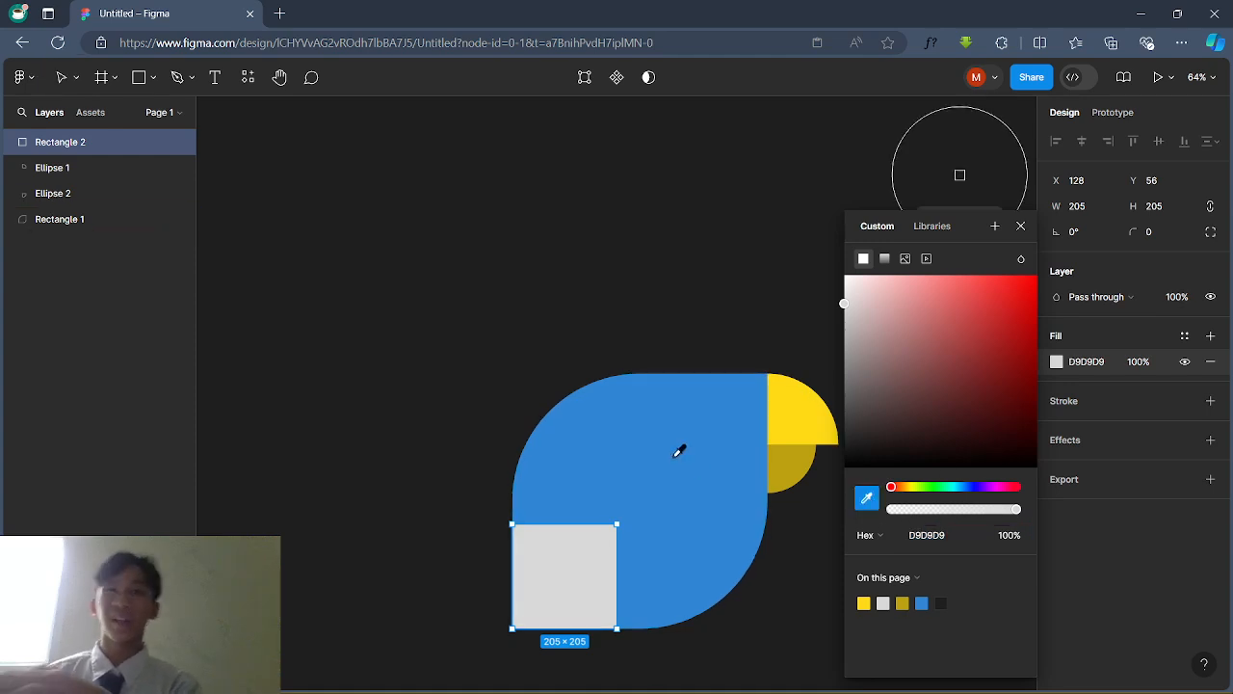
{"action": "left_click", "coordinate": [674, 463]}
{"action": "left_click_drag", "start_coordinate": [994, 341], "coordinate": [1002, 374]}
{"action": "left_click", "coordinate": [514, 333]}
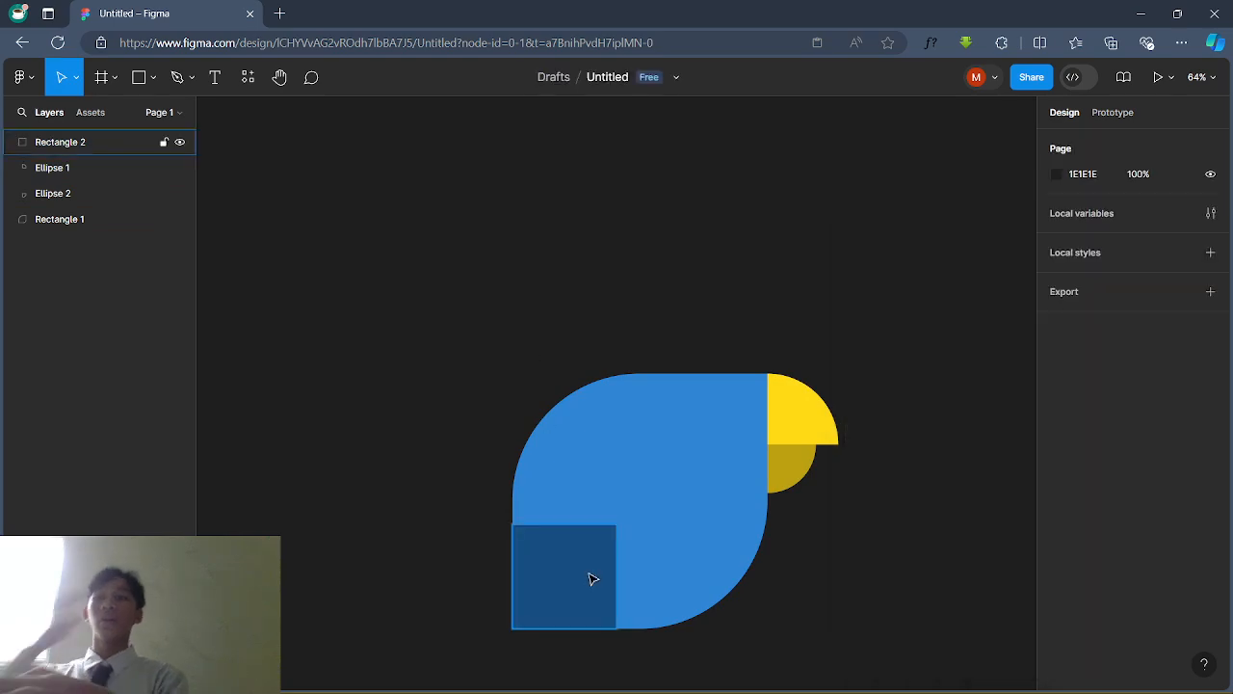
{"action": "left_click", "coordinate": [591, 578]}
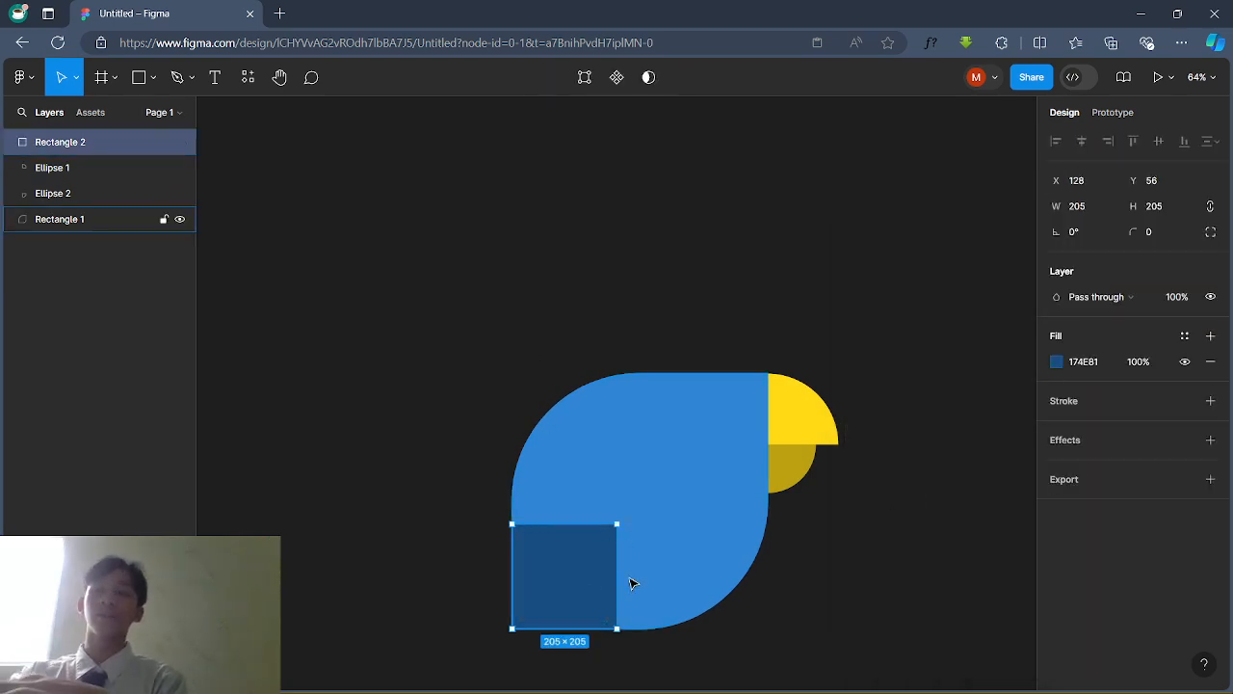
Step: Use independent corner radii, keeping top-right square and giving bottom-right a 250 radius
{"action": "left_click", "coordinate": [1211, 233]}
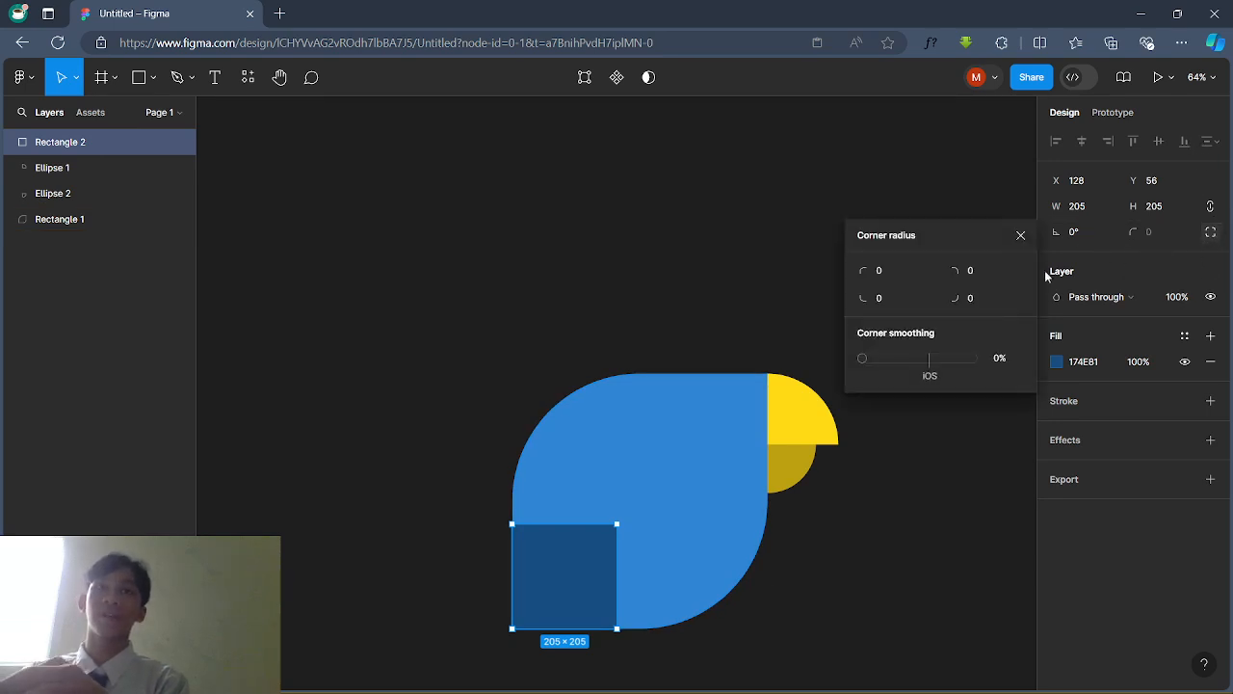
{"action": "left_click", "coordinate": [985, 273]}
{"action": "type", "text": "250"}
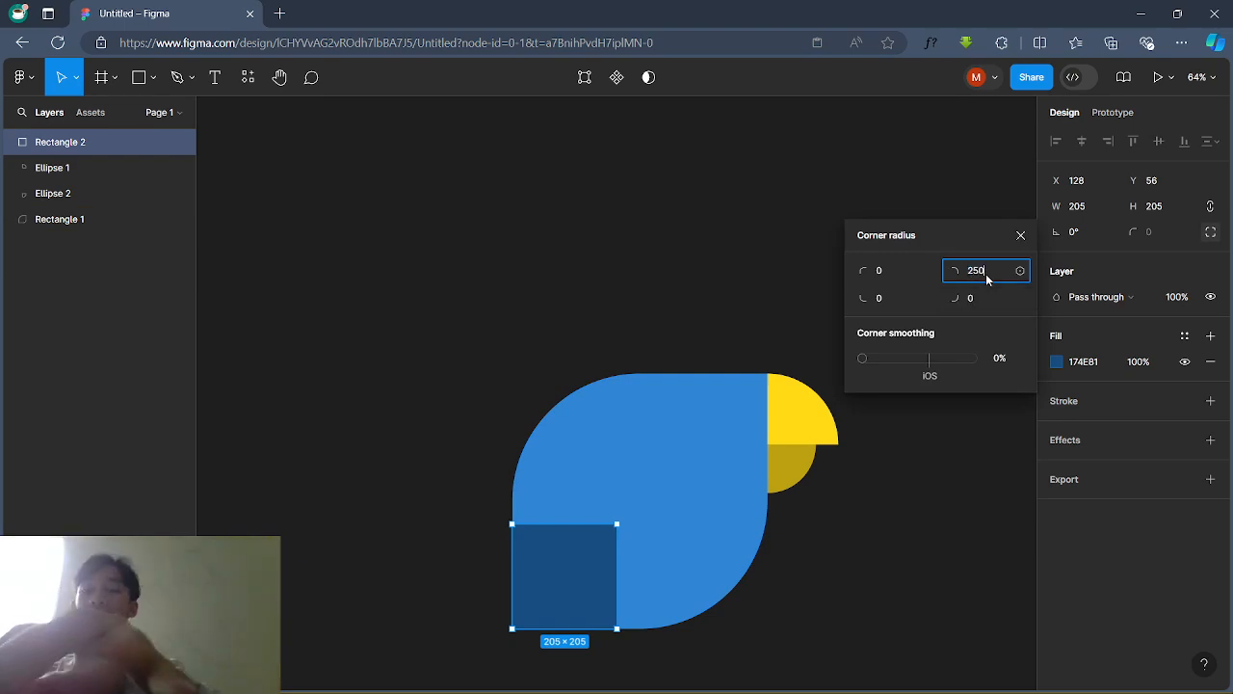
{"action": "key", "text": "Return"}
{"action": "key", "text": "ctrl+a"}
{"action": "type", "text": "0"}
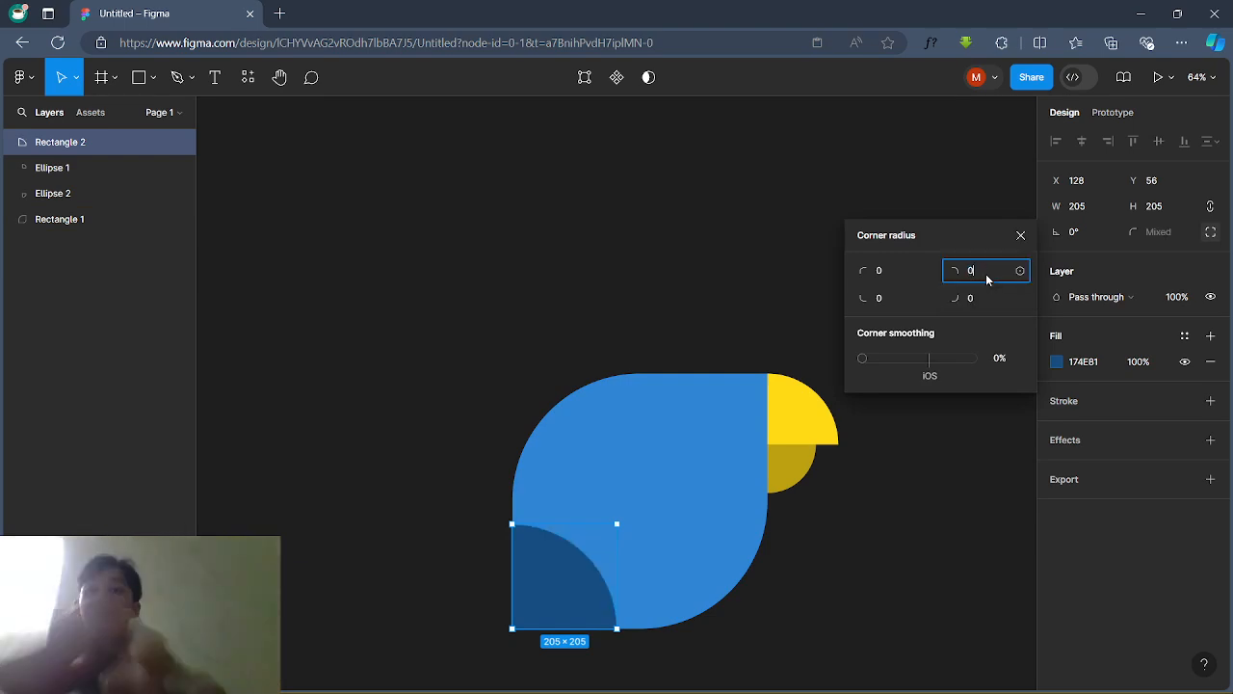
{"action": "key", "text": "Return"}
{"action": "left_click", "coordinate": [985, 299]}
{"action": "type", "text": "250"}
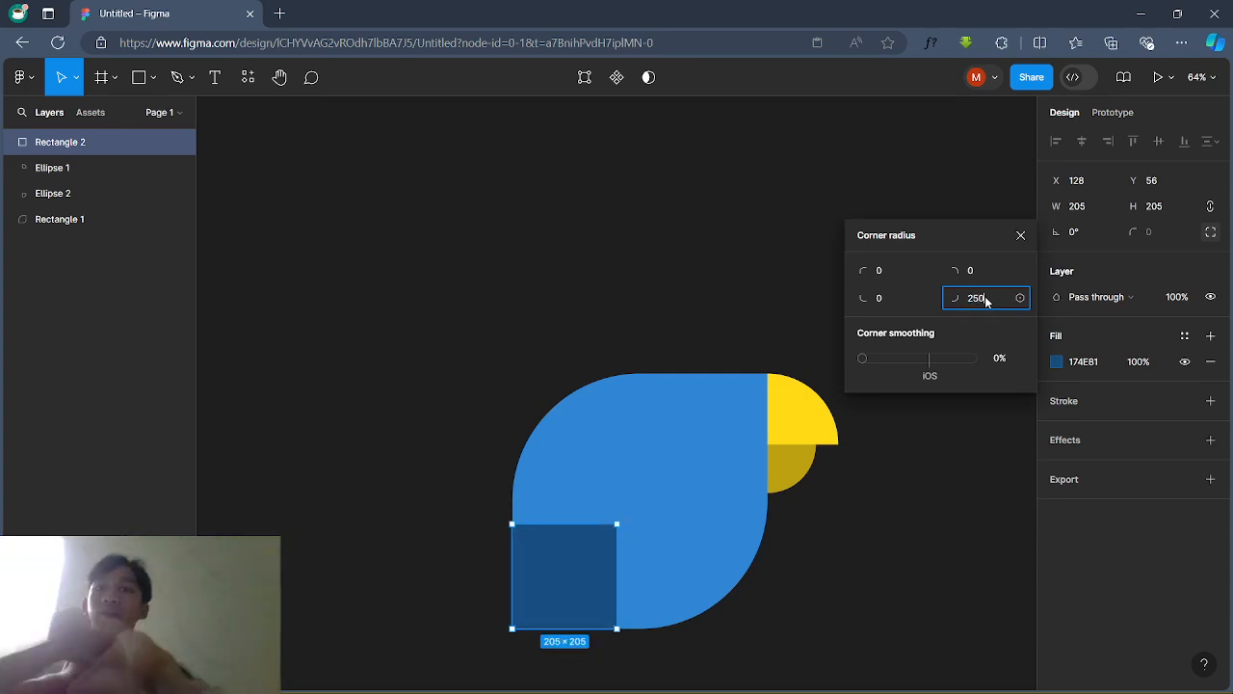
{"action": "key", "text": "Return"}
Step: Set the top-left and bottom-right corner radii to 100, forming the leaf-shaped wing
{"action": "left_click", "coordinate": [888, 273]}
{"action": "type", "text": "25"}
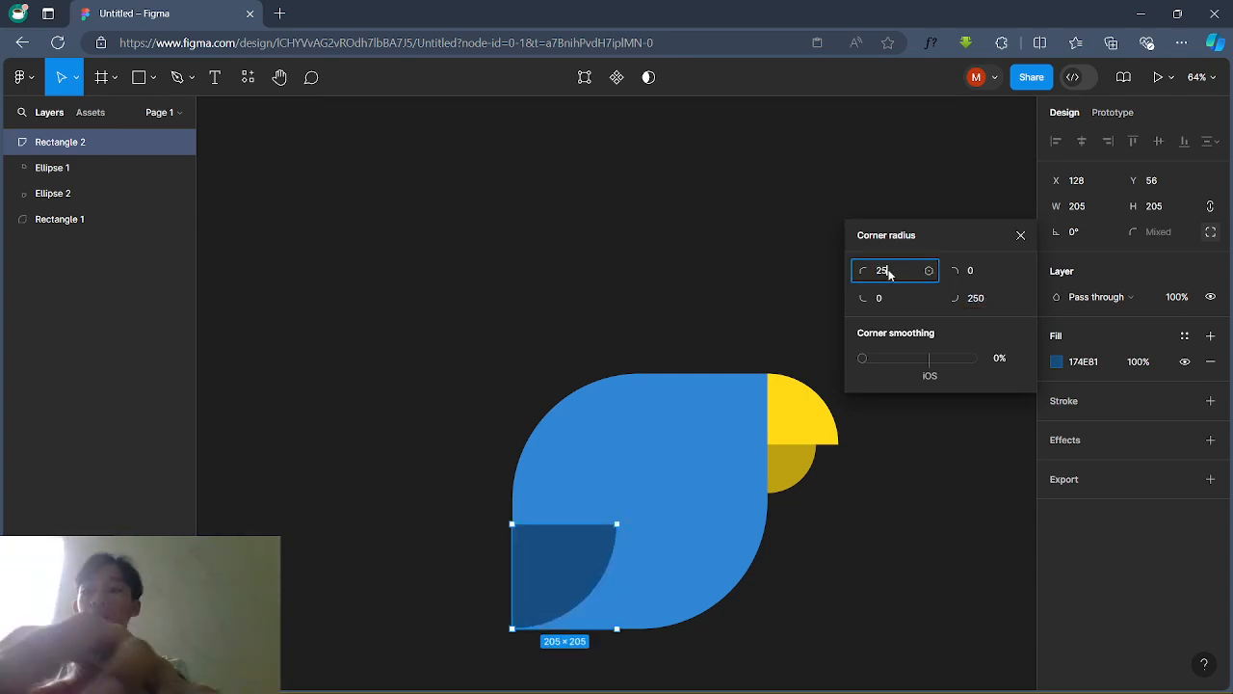
{"action": "type", "text": "0"}
{"action": "key", "text": "Return"}
{"action": "left_click", "coordinate": [889, 273]}
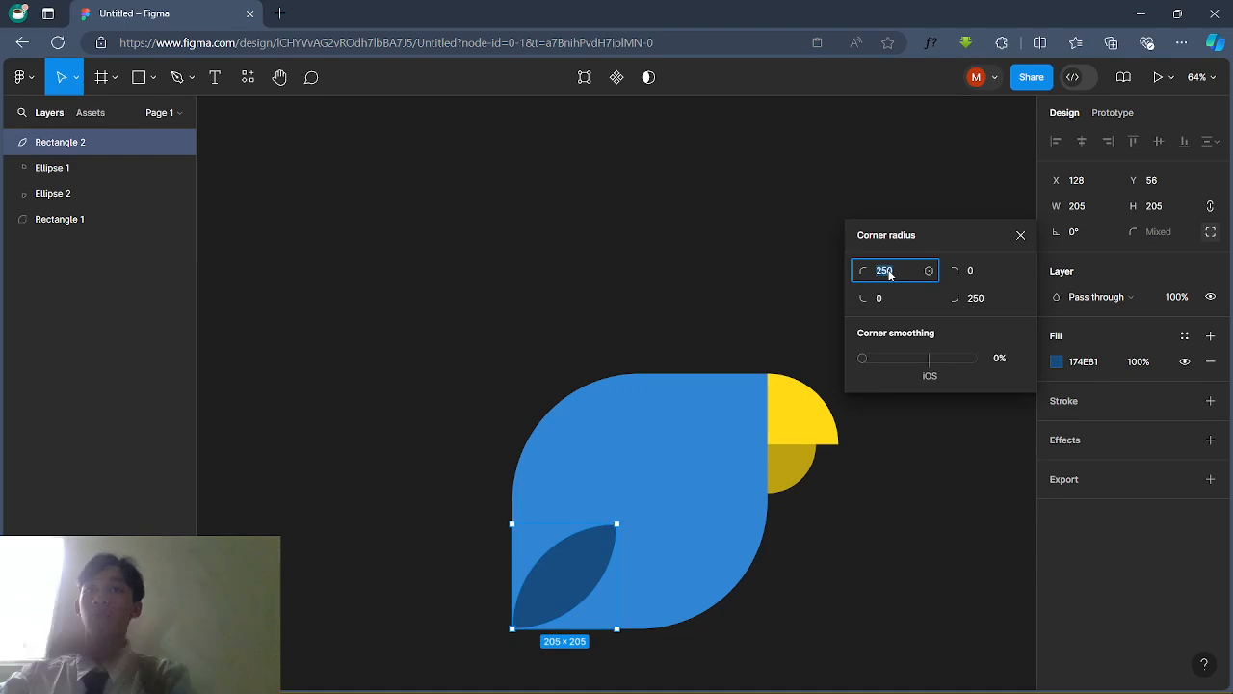
{"action": "type", "text": "100"}
{"action": "key", "text": "Return"}
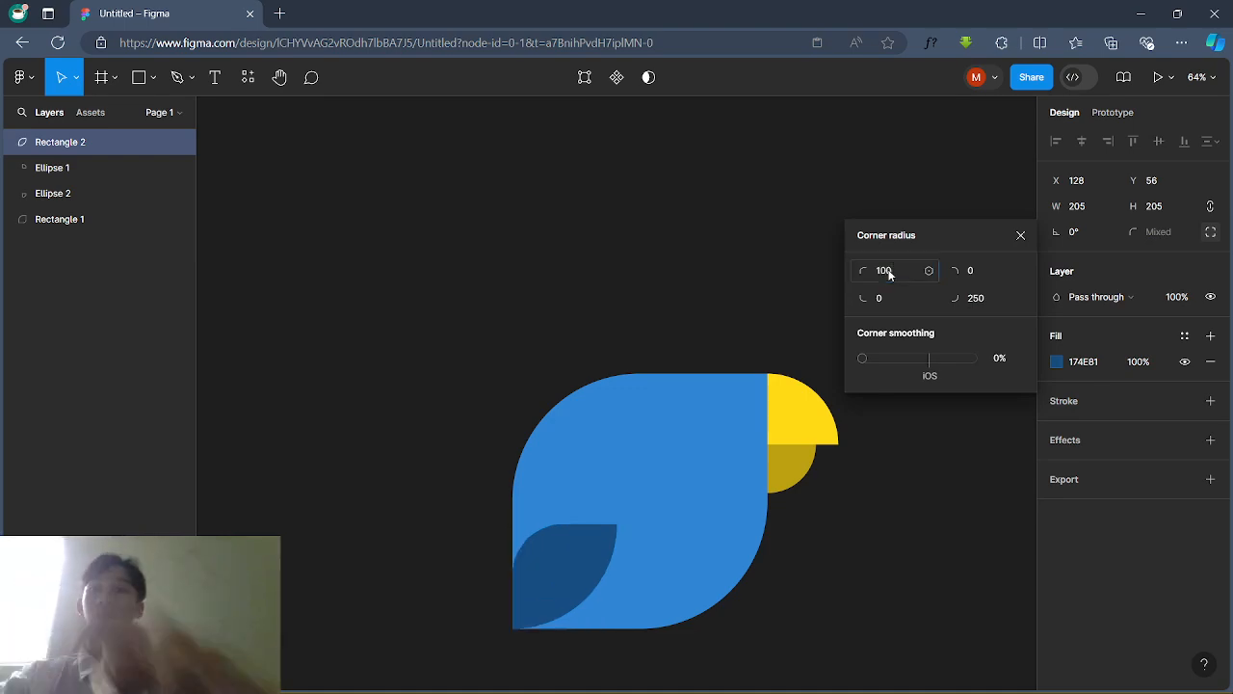
{"action": "left_click", "coordinate": [994, 305]}
{"action": "type", "text": "100"}
{"action": "key", "text": "Return"}
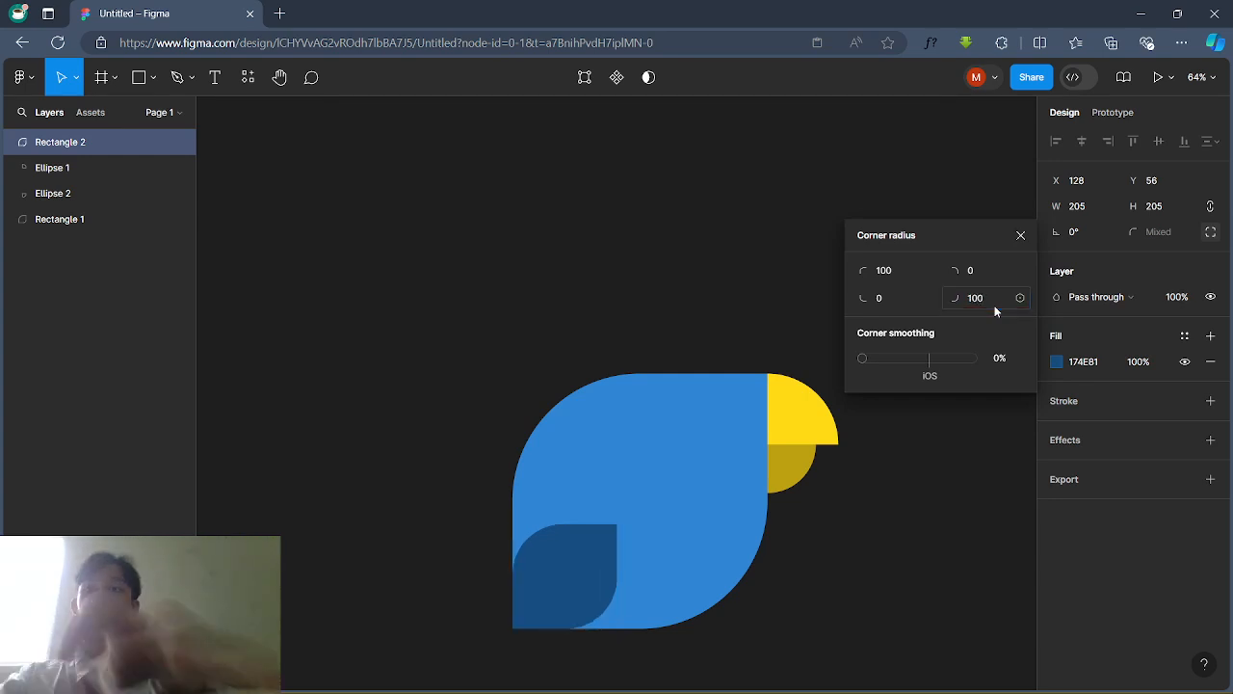
{"action": "left_click", "coordinate": [405, 506]}
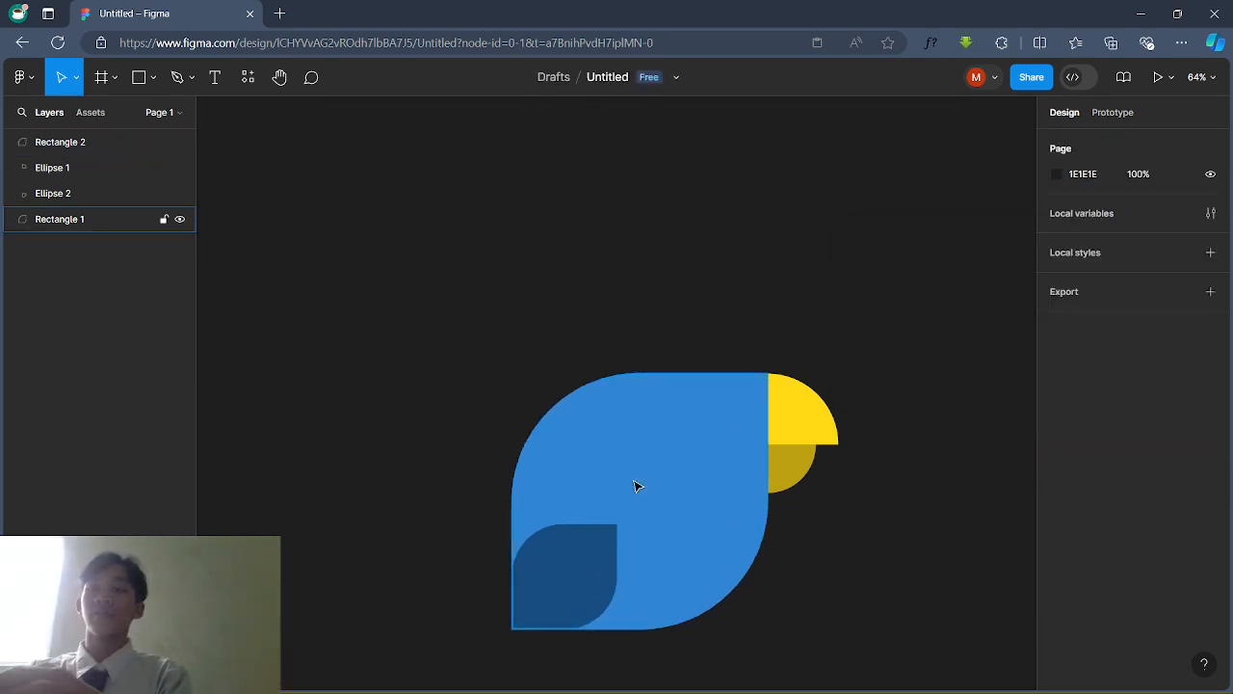
Step: Draw a 133 × 133 circle above the parrot and a 50 × 50 circle to its right
{"action": "left_click", "coordinate": [139, 77]}
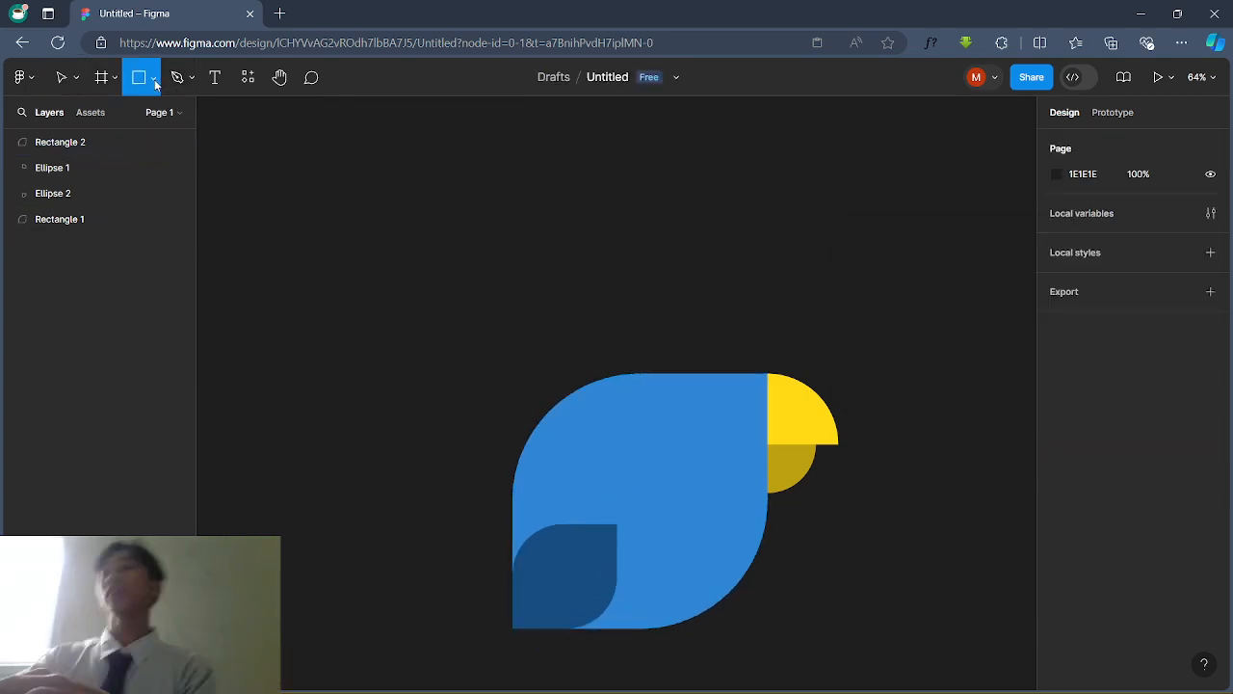
{"action": "left_click", "coordinate": [153, 77]}
{"action": "left_click", "coordinate": [125, 168]}
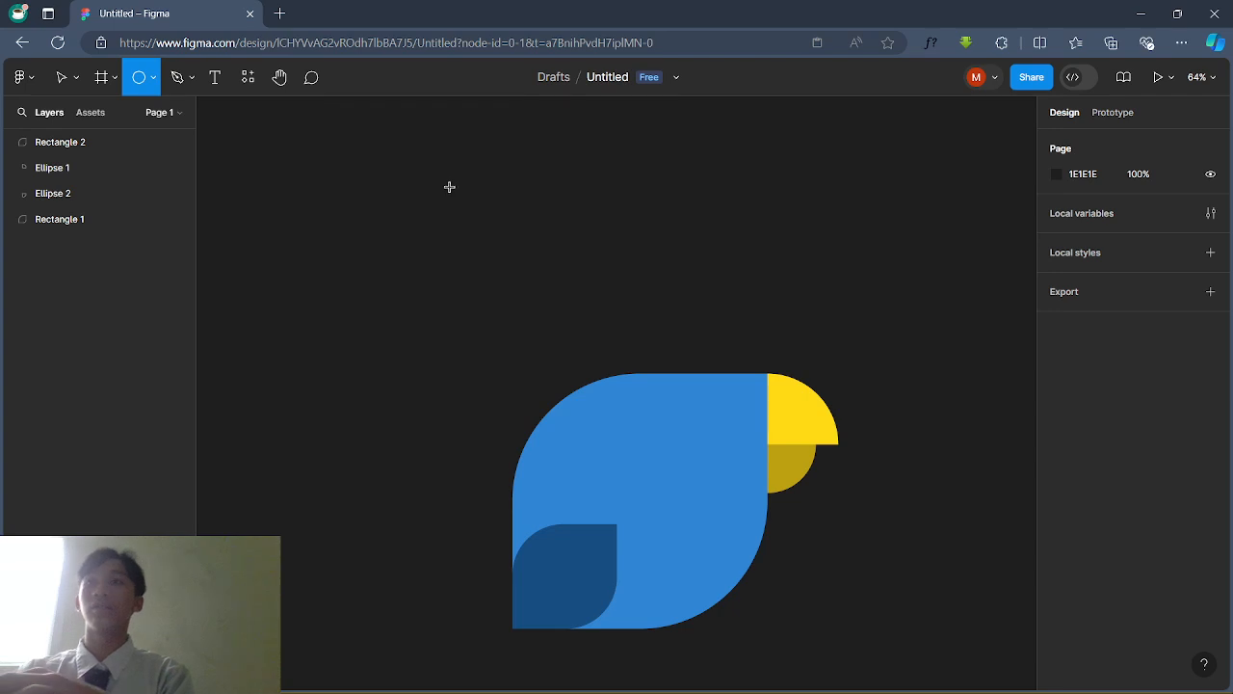
{"action": "left_click_drag", "start_coordinate": [449, 187], "coordinate": [518, 253]}
{"action": "left_click", "coordinate": [553, 237]}
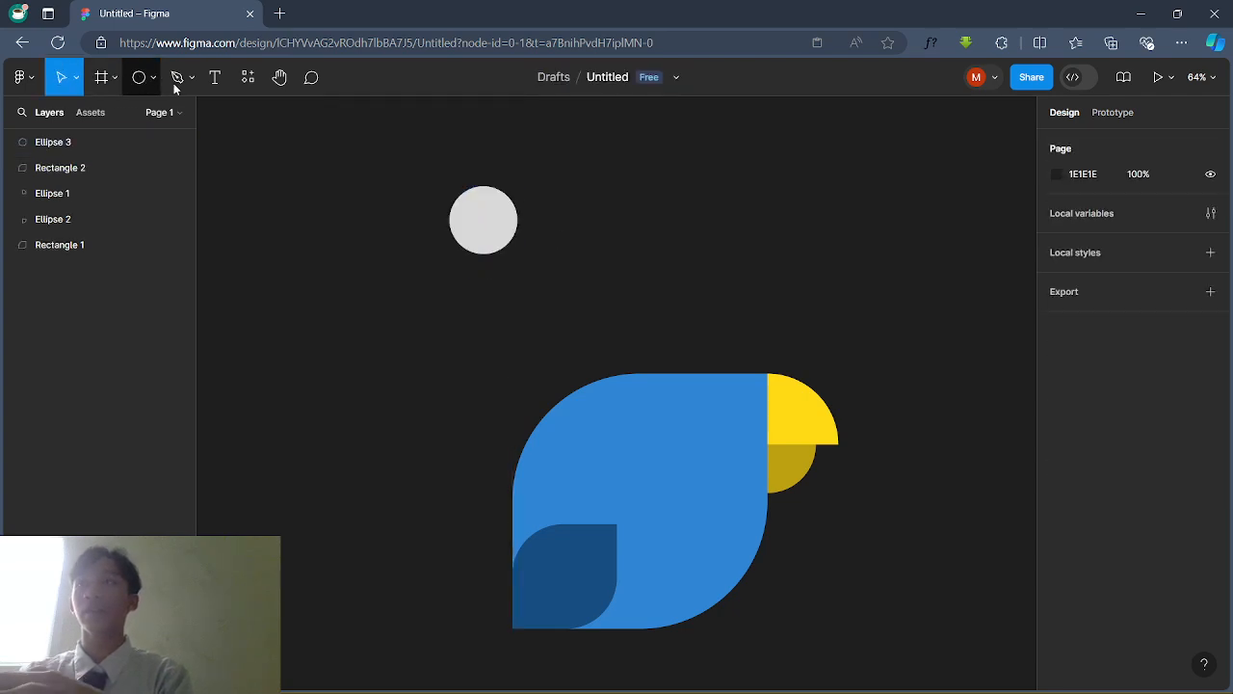
{"action": "left_click", "coordinate": [140, 79]}
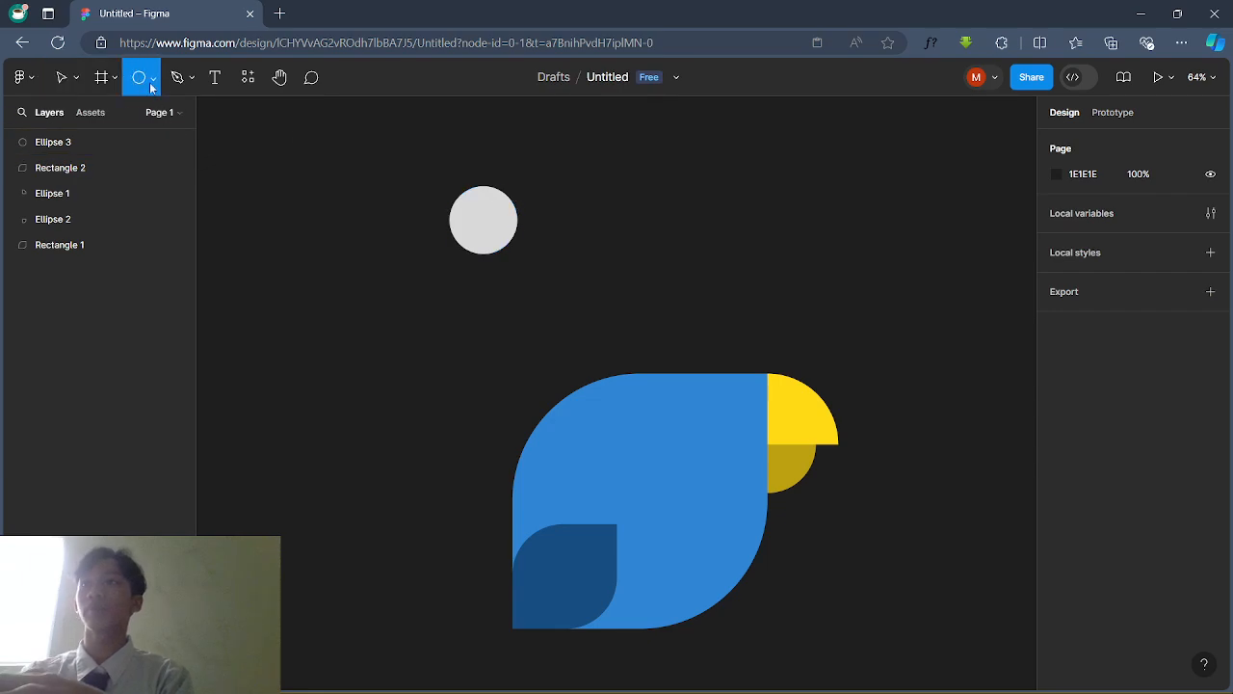
{"action": "left_click_drag", "start_coordinate": [543, 208], "coordinate": [577, 242]}
{"action": "key", "text": "Escape"}
Step: Fill the large circle, Ellipse 3, with white FFFFFF
{"action": "left_click", "coordinate": [485, 214]}
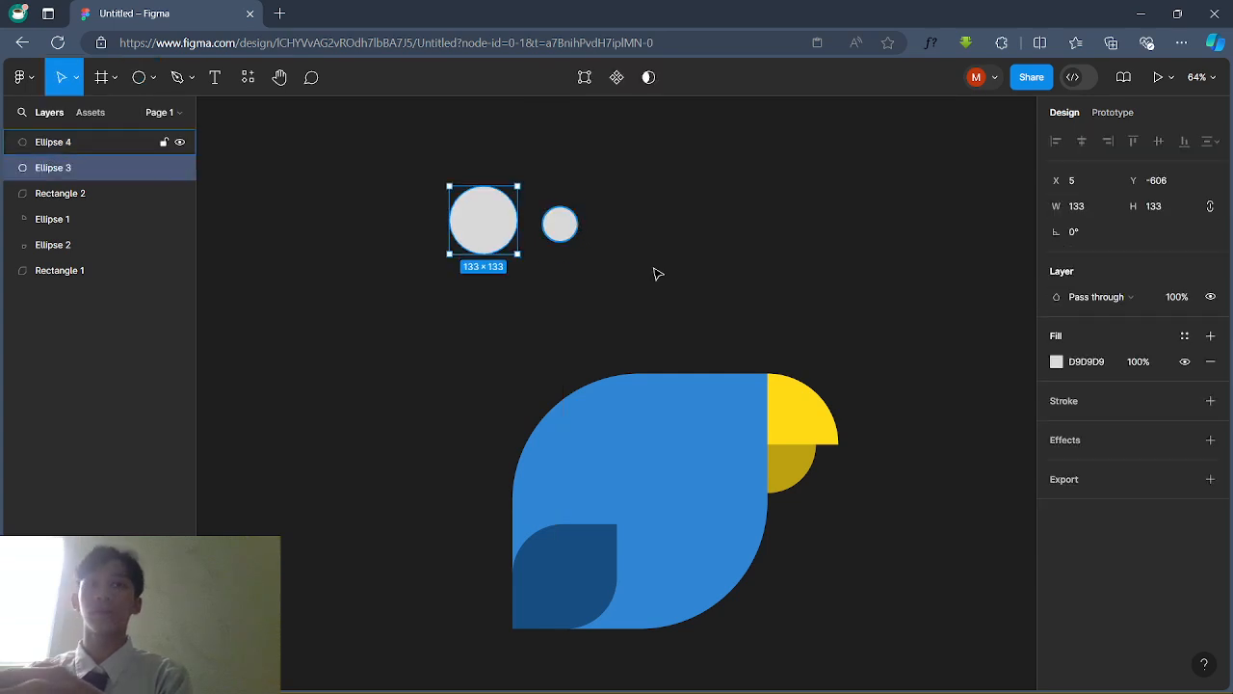
{"action": "left_click", "coordinate": [1073, 364]}
{"action": "left_click", "coordinate": [1064, 363]}
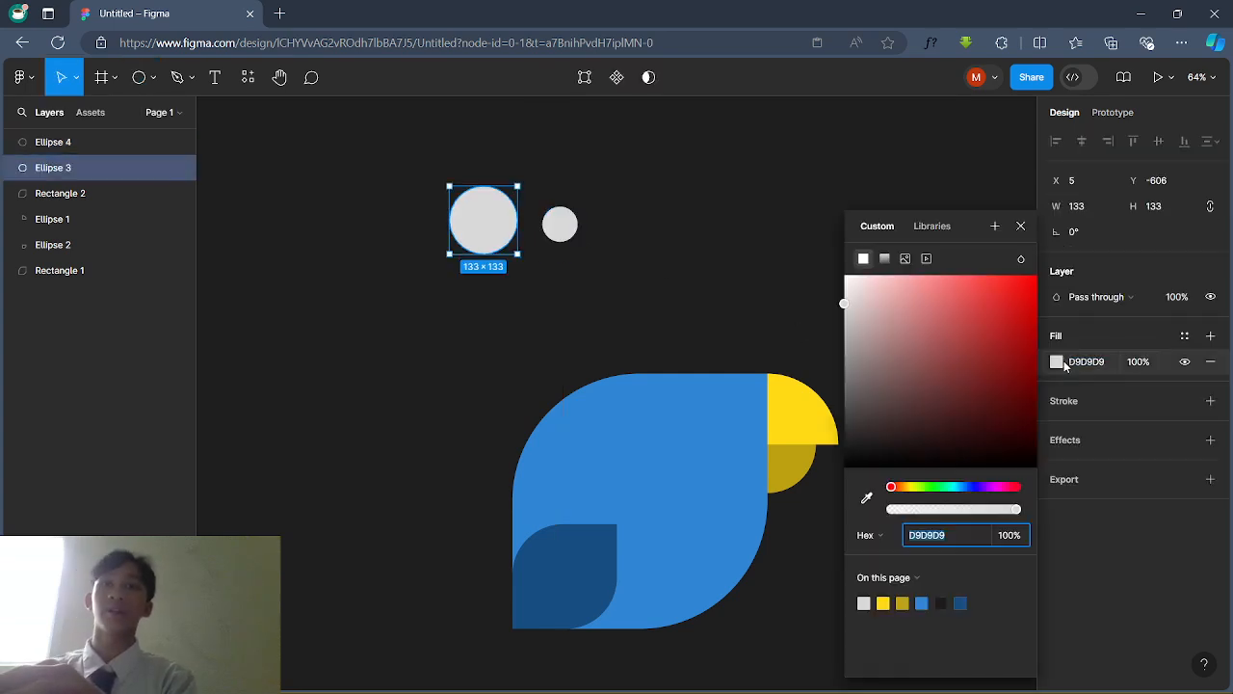
{"action": "left_click_drag", "start_coordinate": [906, 357], "coordinate": [803, 227]}
Step: Fill the small circle, Ellipse 4, with black
{"action": "left_click", "coordinate": [765, 225]}
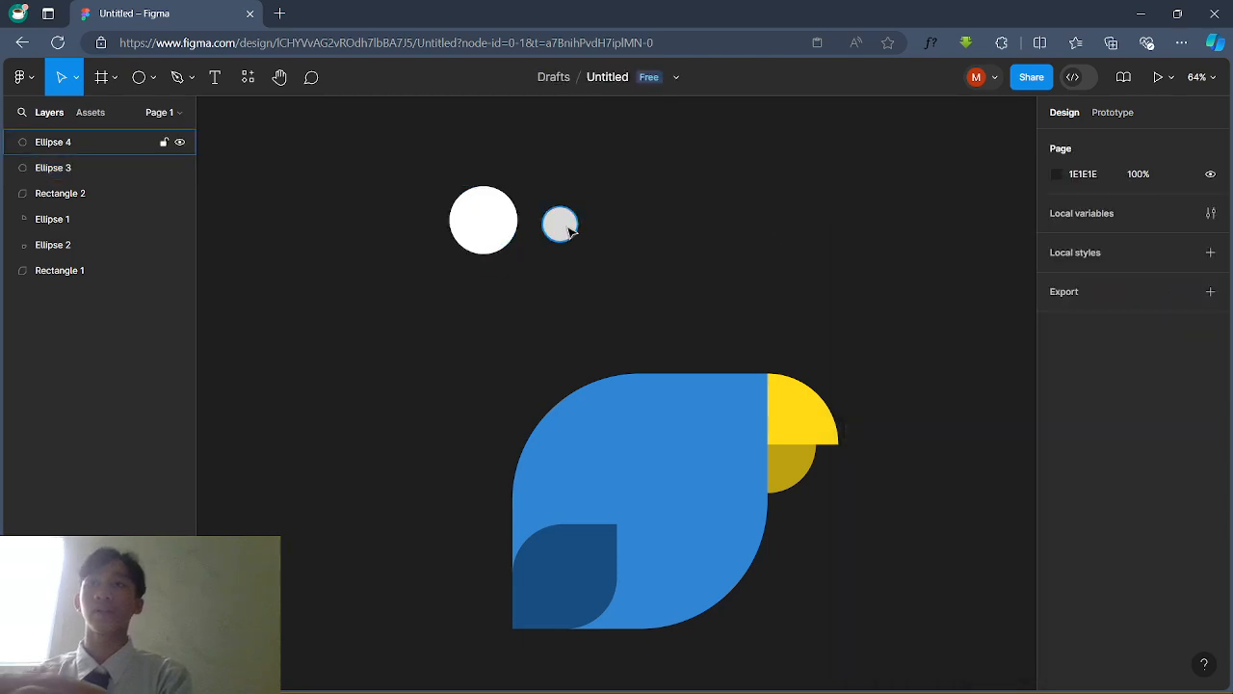
{"action": "left_click", "coordinate": [563, 226]}
{"action": "left_click", "coordinate": [1056, 364]}
{"action": "left_click_drag", "start_coordinate": [1012, 364], "coordinate": [597, 305]}
{"action": "left_click", "coordinate": [598, 306]}
Step: Centre the black pupil on the white circle and shrink it slightly
{"action": "left_click", "coordinate": [558, 223]}
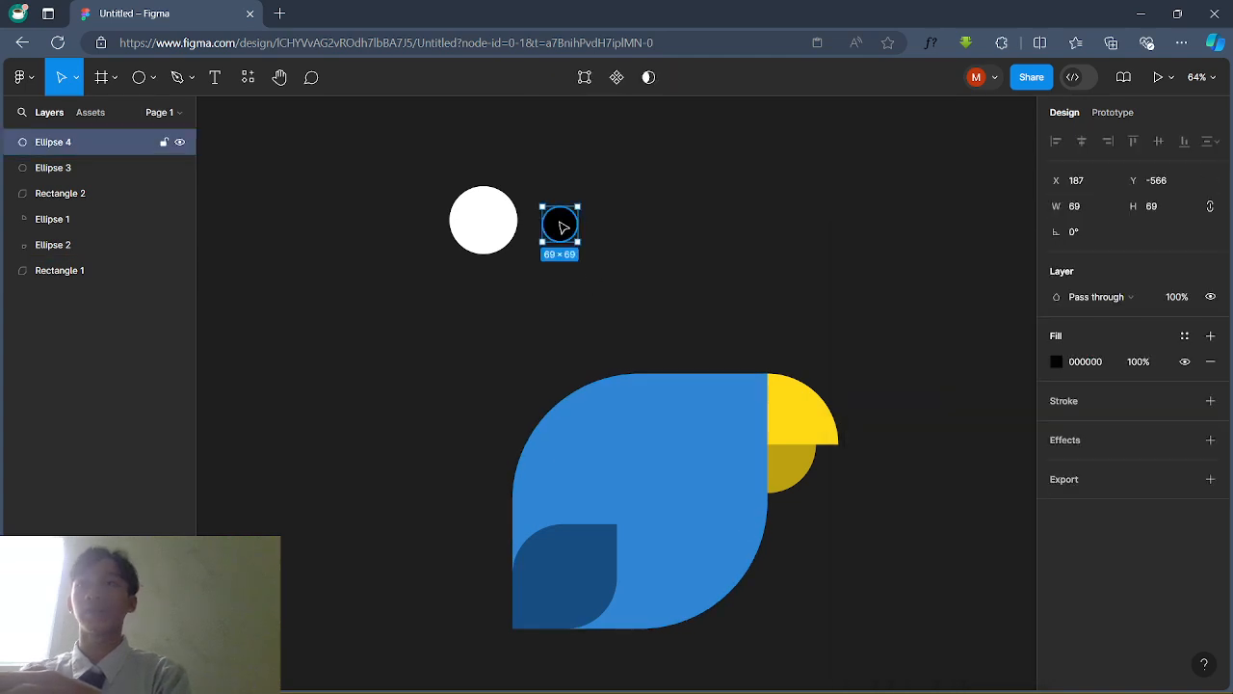
{"action": "left_click_drag", "start_coordinate": [559, 224], "coordinate": [485, 218]}
{"action": "left_click", "coordinate": [590, 244]}
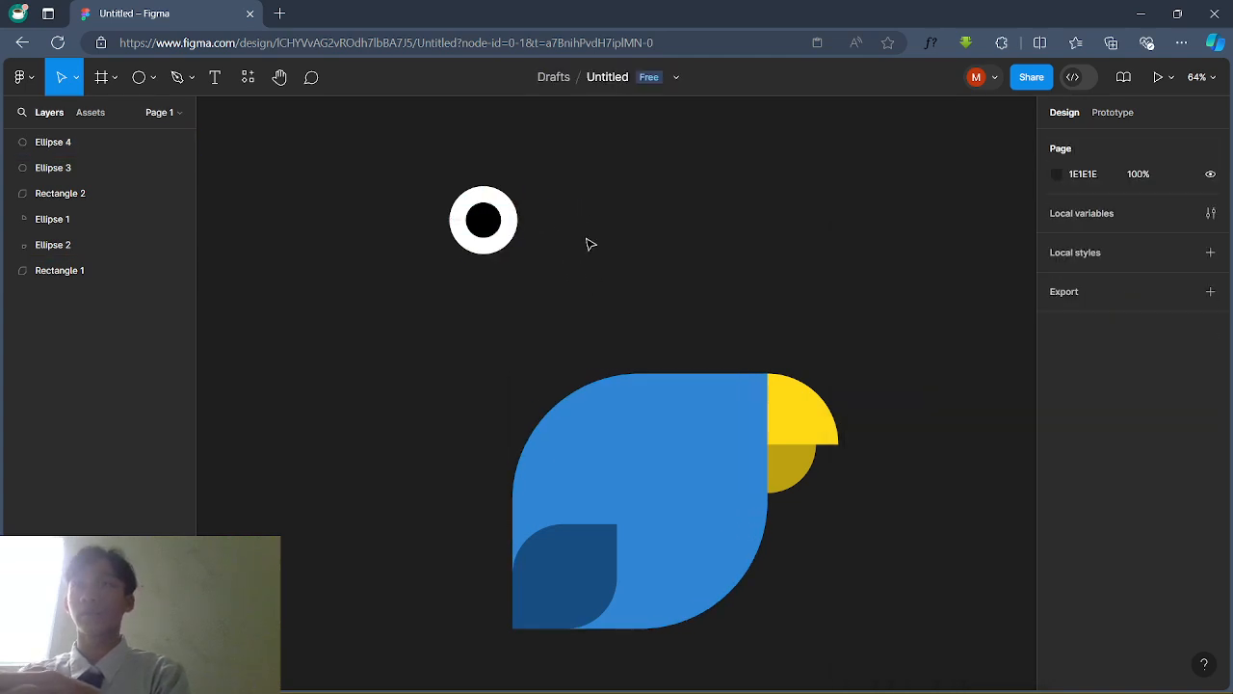
{"action": "left_click", "coordinate": [484, 221]}
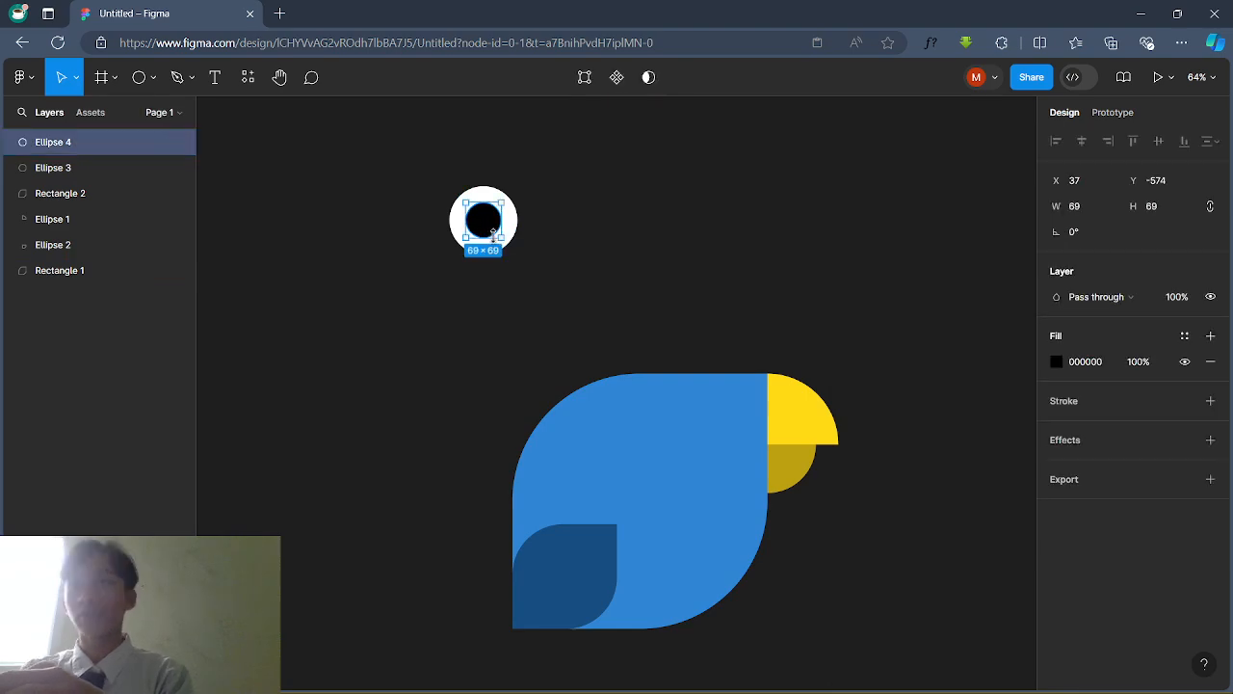
{"action": "left_click_drag", "start_coordinate": [501, 236], "coordinate": [495, 231]}
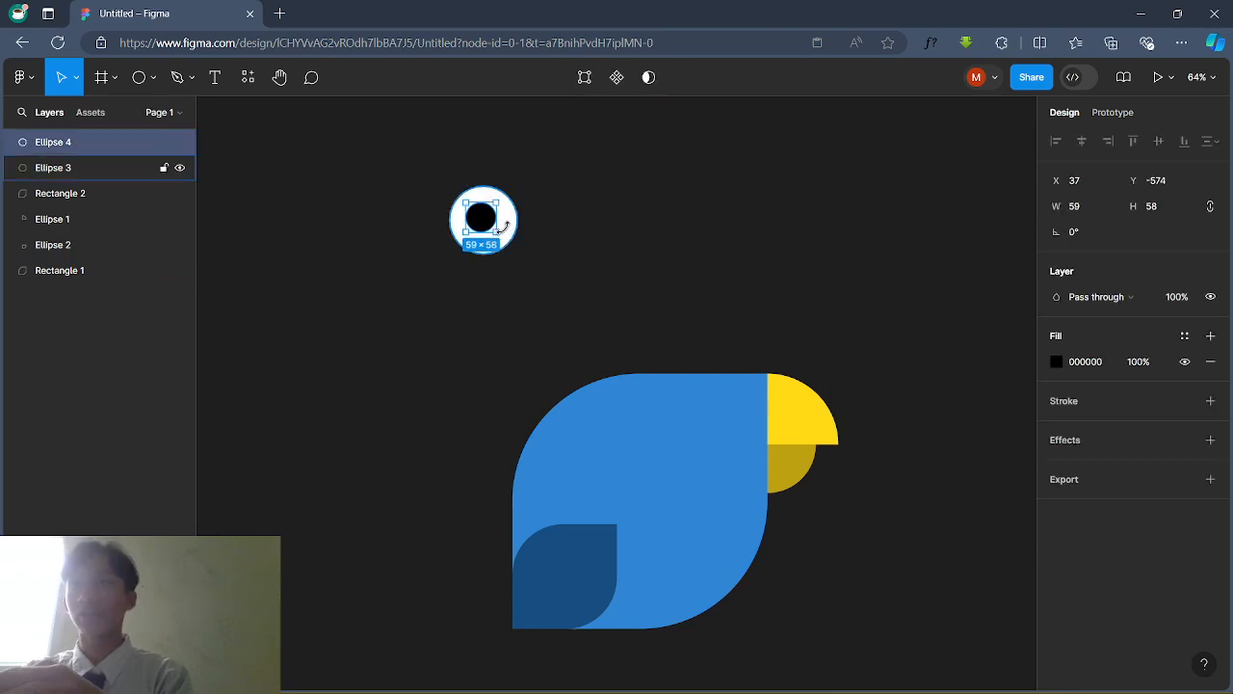
{"action": "left_click", "coordinate": [537, 213]}
{"action": "left_click", "coordinate": [481, 218]}
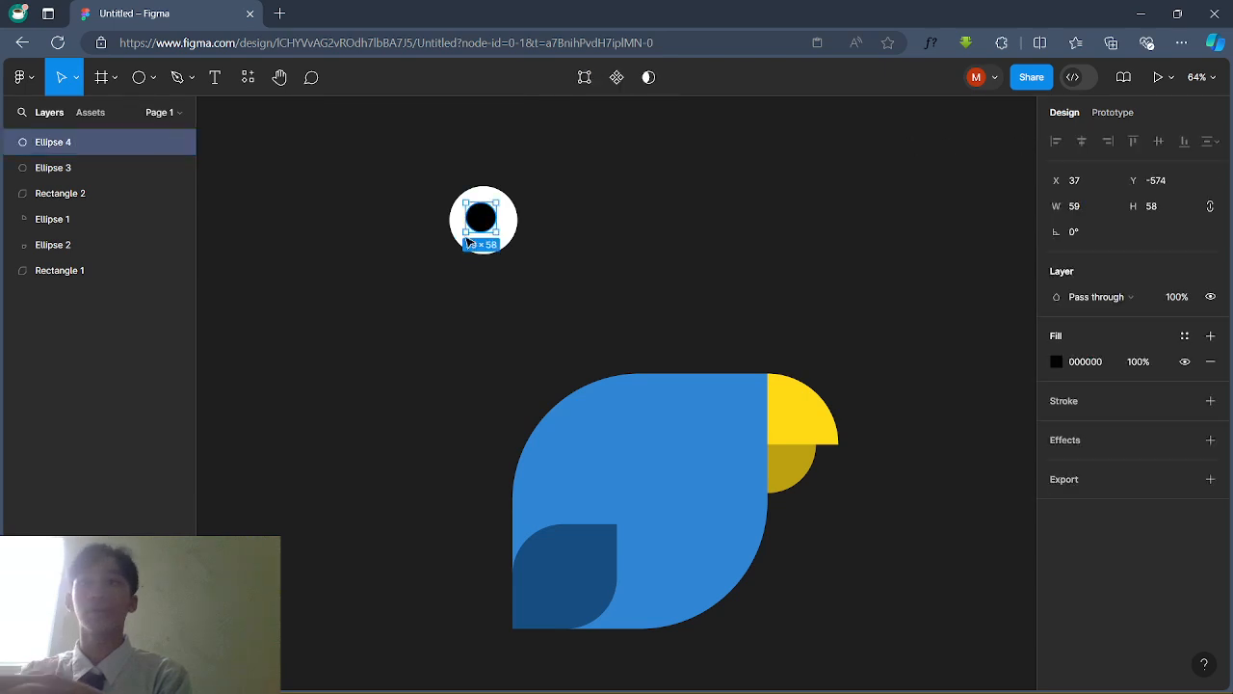
{"action": "left_click", "coordinate": [644, 267]}
Step: Group both eye circles as Group 1 and move the eye onto the parrot's head
{"action": "left_click_drag", "start_coordinate": [403, 165], "coordinate": [567, 310]}
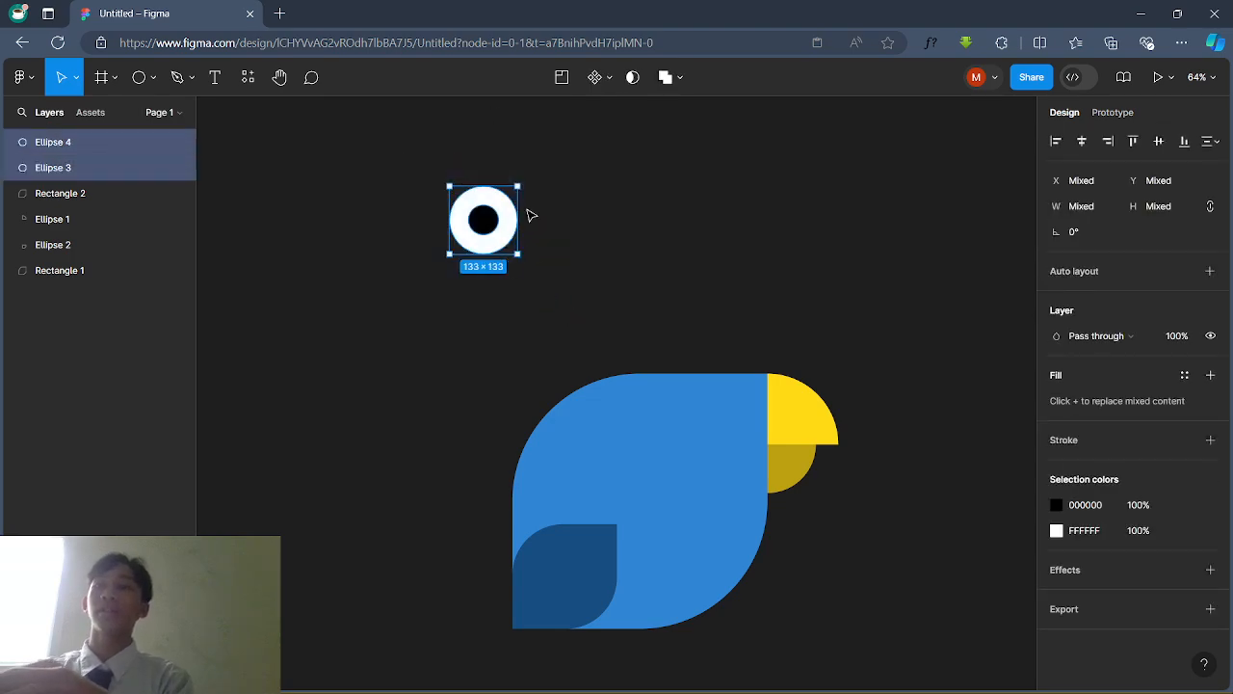
{"action": "key", "text": "ctrl+g"}
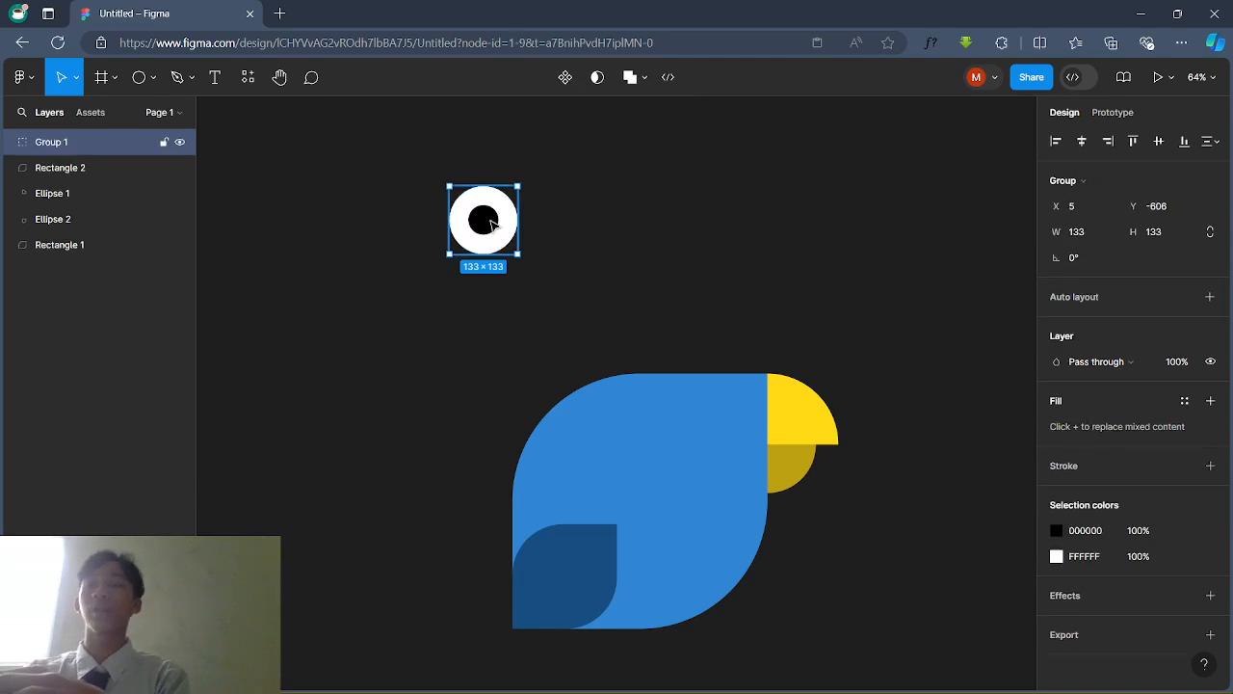
{"action": "left_click_drag", "start_coordinate": [490, 224], "coordinate": [703, 433]}
{"action": "left_click", "coordinate": [644, 311]}
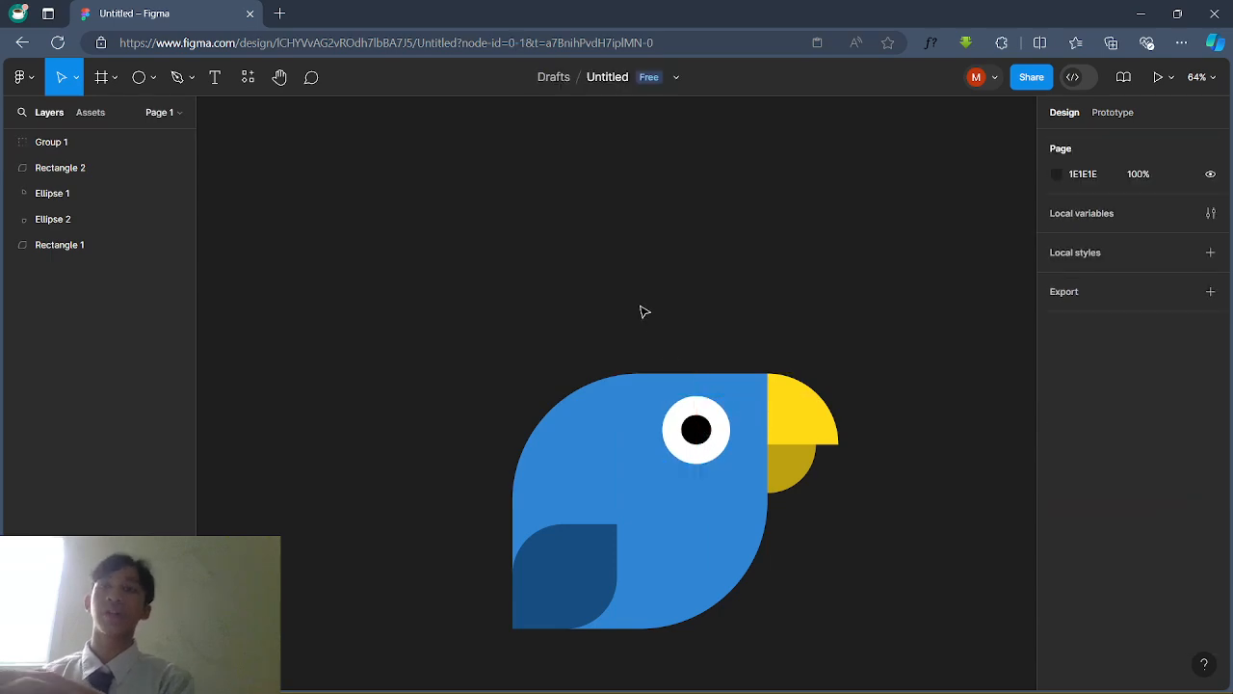
{"action": "scroll", "coordinate": [879, 319], "scroll_direction": "up", "scroll_amount": 5}
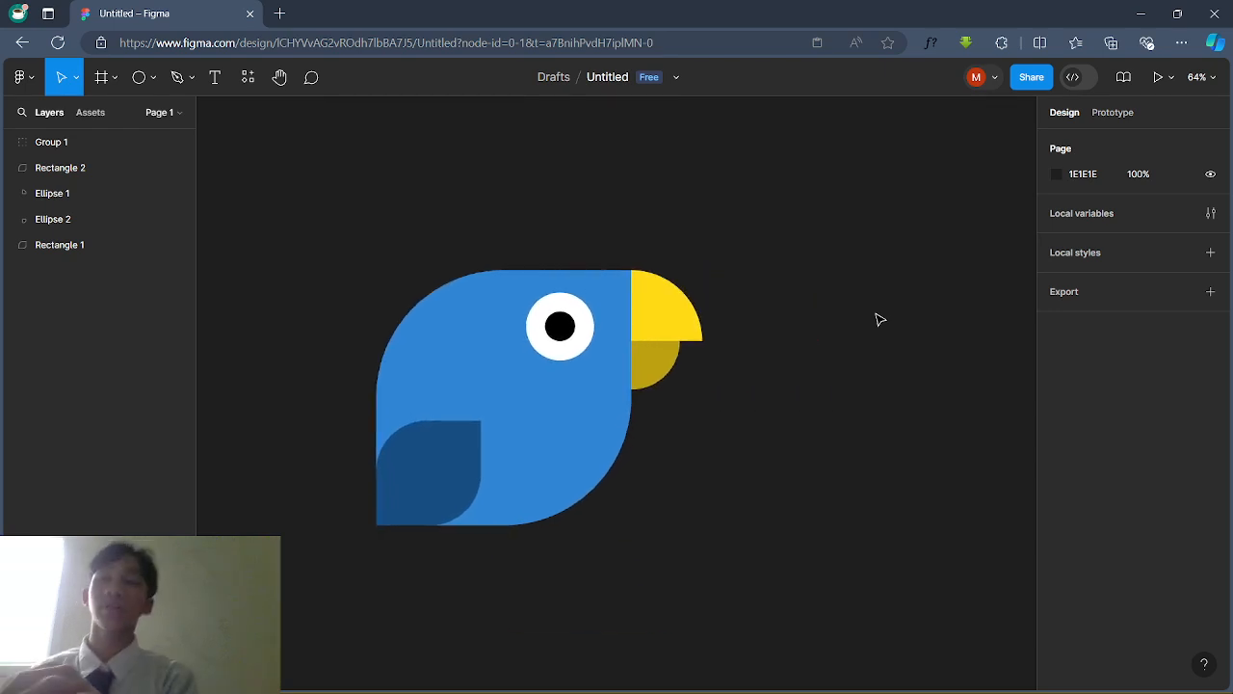
{"action": "scroll", "coordinate": [879, 319], "scroll_direction": "left", "scroll_amount": 3}
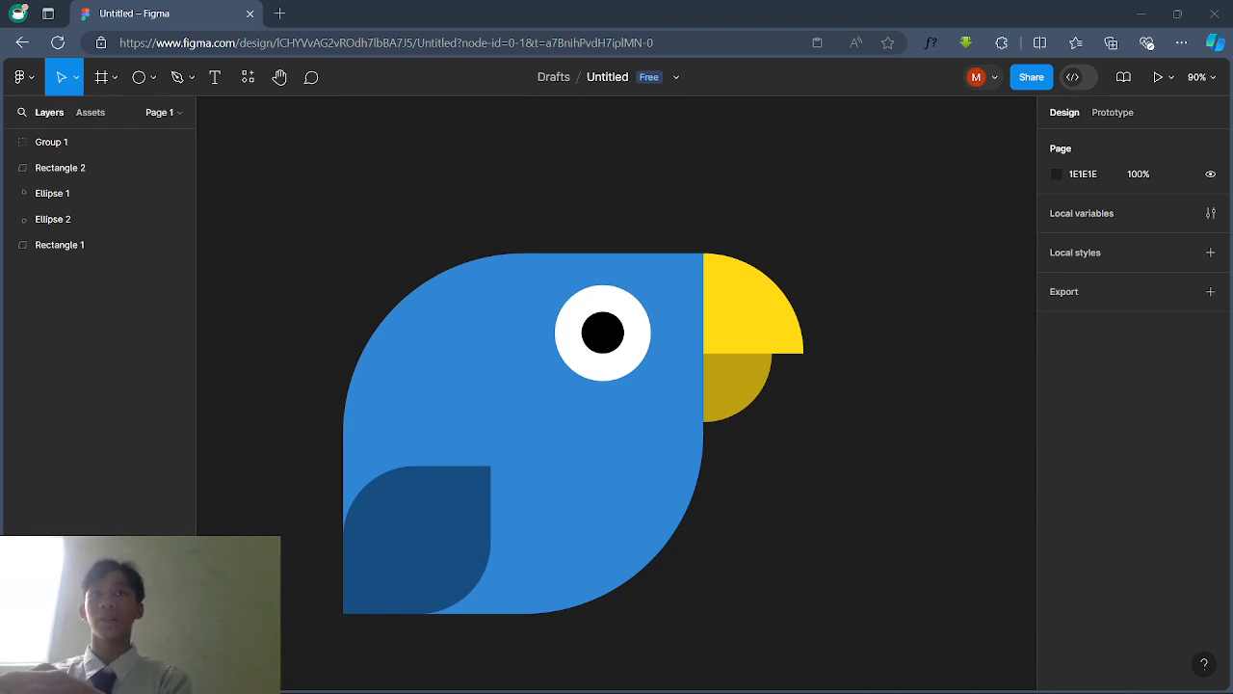
{"action": "scroll", "coordinate": [772, 251], "scroll_direction": "left", "scroll_amount": 1}
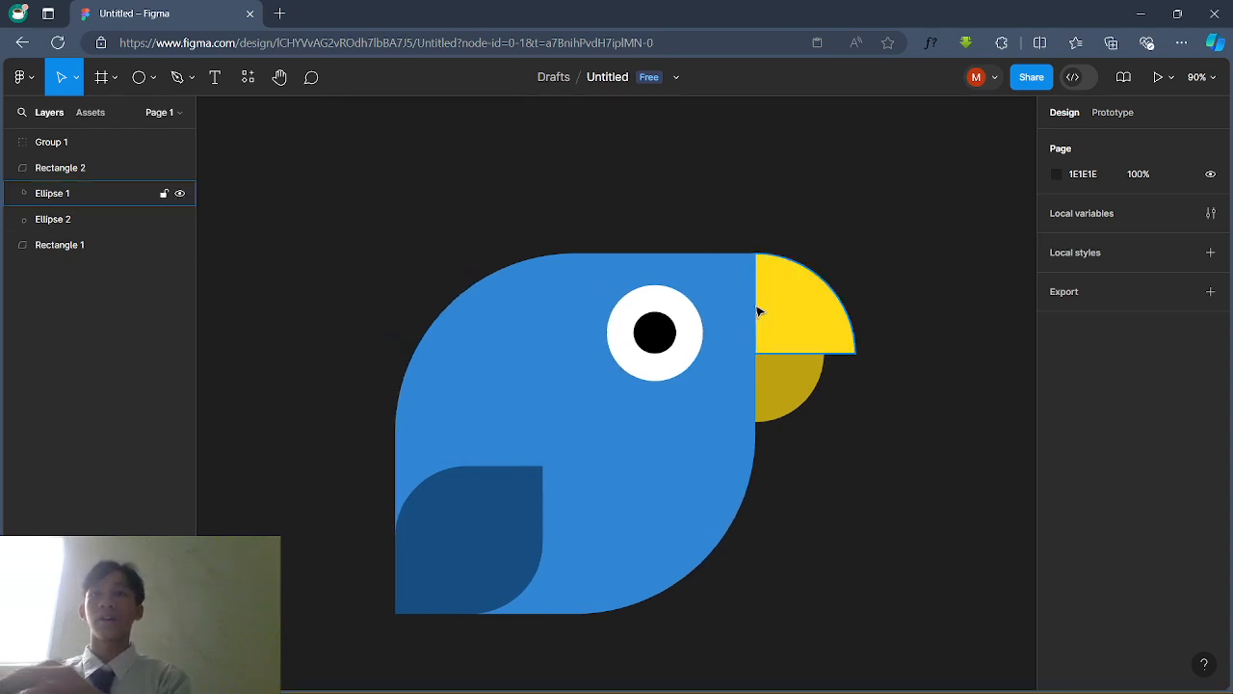
{"action": "scroll", "coordinate": [741, 267], "scroll_direction": "down", "scroll_amount": 3}
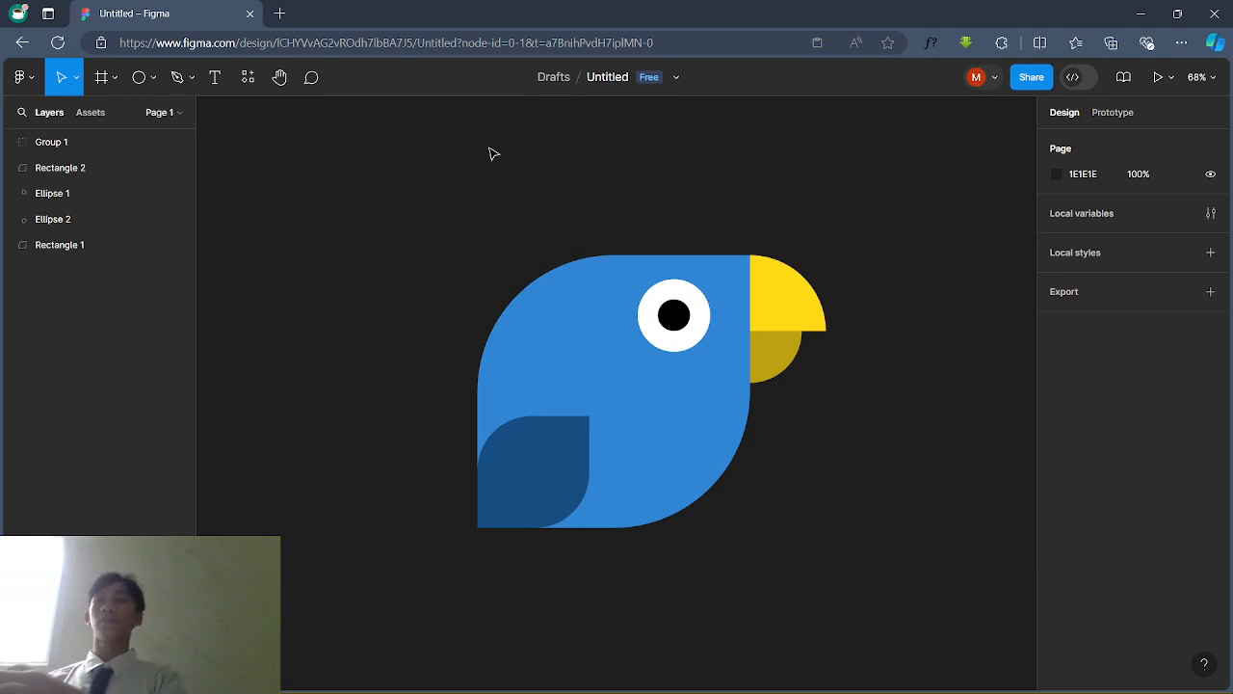
{"action": "scroll", "coordinate": [484, 243], "scroll_direction": "right", "scroll_amount": 2}
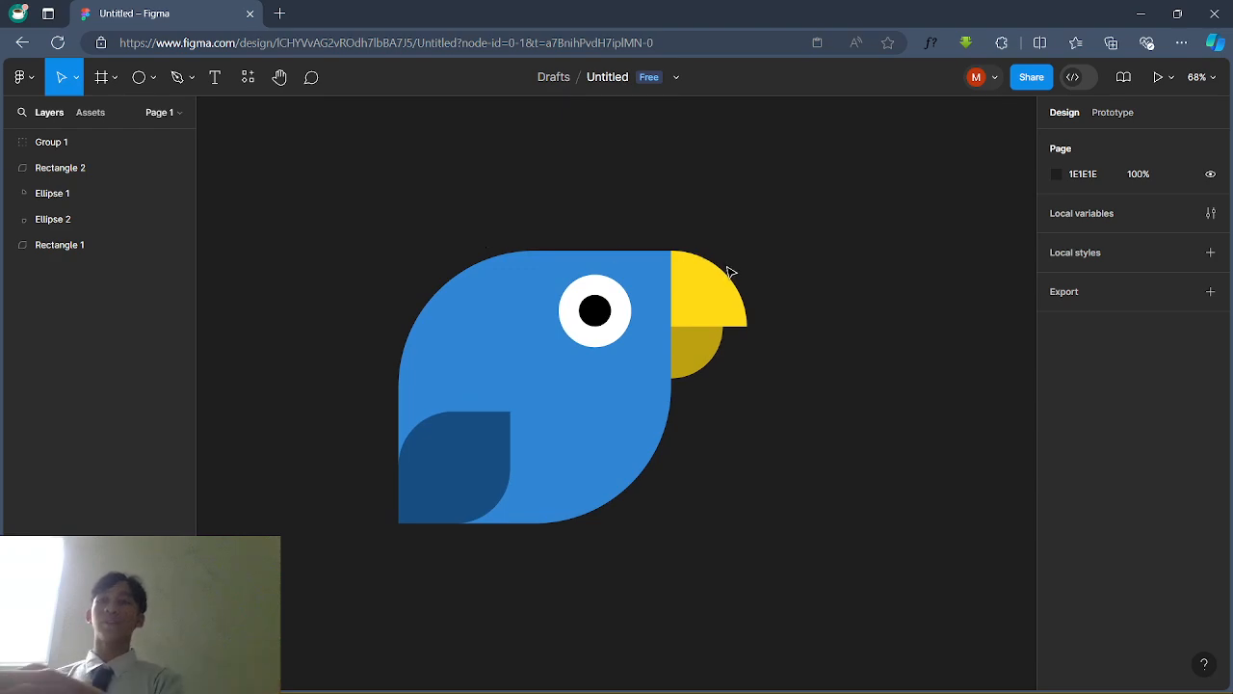
{"action": "scroll", "coordinate": [710, 278], "scroll_direction": "up", "scroll_amount": 3}
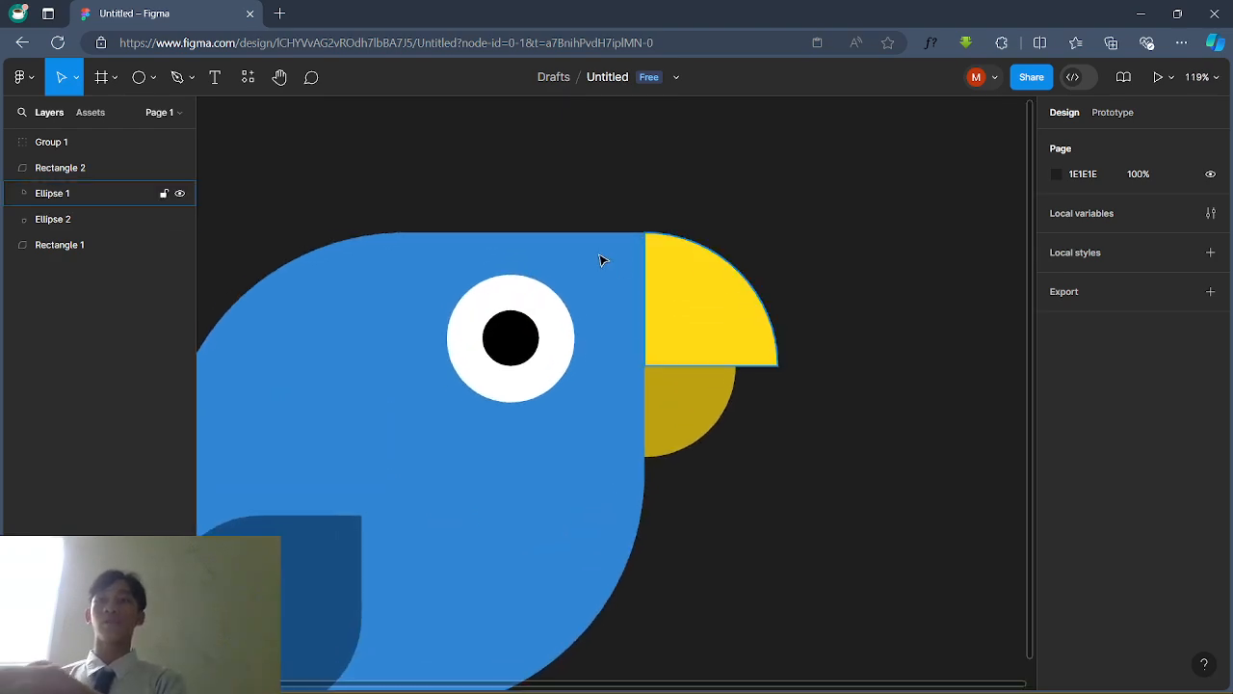
{"action": "scroll", "coordinate": [601, 257], "scroll_direction": "down", "scroll_amount": 5}
{"action": "scroll", "coordinate": [540, 231], "scroll_direction": "left", "scroll_amount": 2}
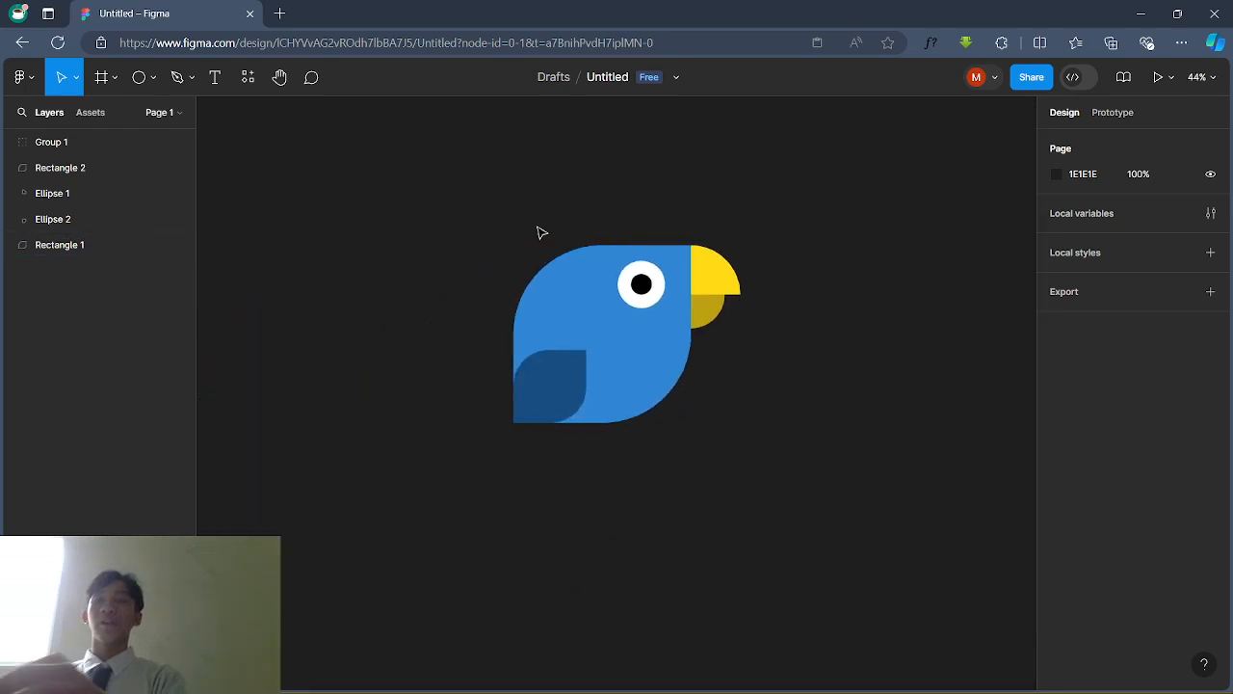
{"action": "scroll", "coordinate": [540, 232], "scroll_direction": "up", "scroll_amount": 2}
{"action": "scroll", "coordinate": [540, 232], "scroll_direction": "up", "scroll_amount": 2}
{"action": "scroll", "coordinate": [540, 231], "scroll_direction": "up", "scroll_amount": 4}
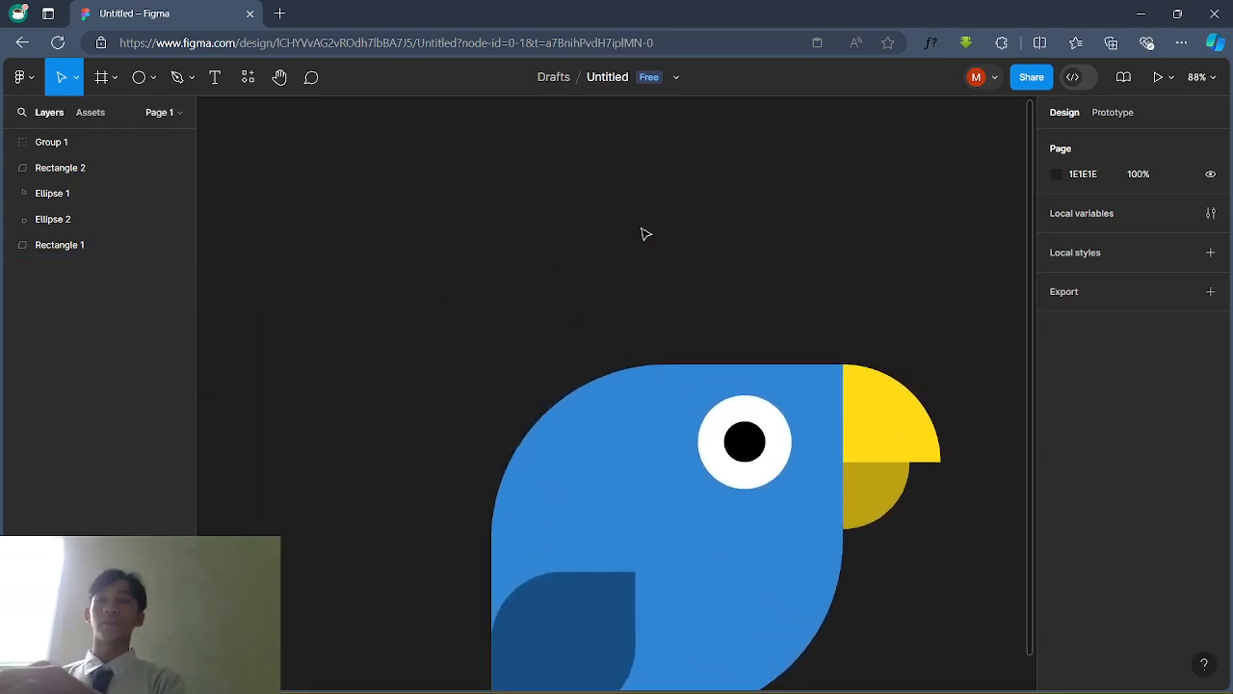
{"action": "scroll", "coordinate": [644, 231], "scroll_direction": "down", "scroll_amount": 1}
{"action": "scroll", "coordinate": [645, 234], "scroll_direction": "right", "scroll_amount": 2}
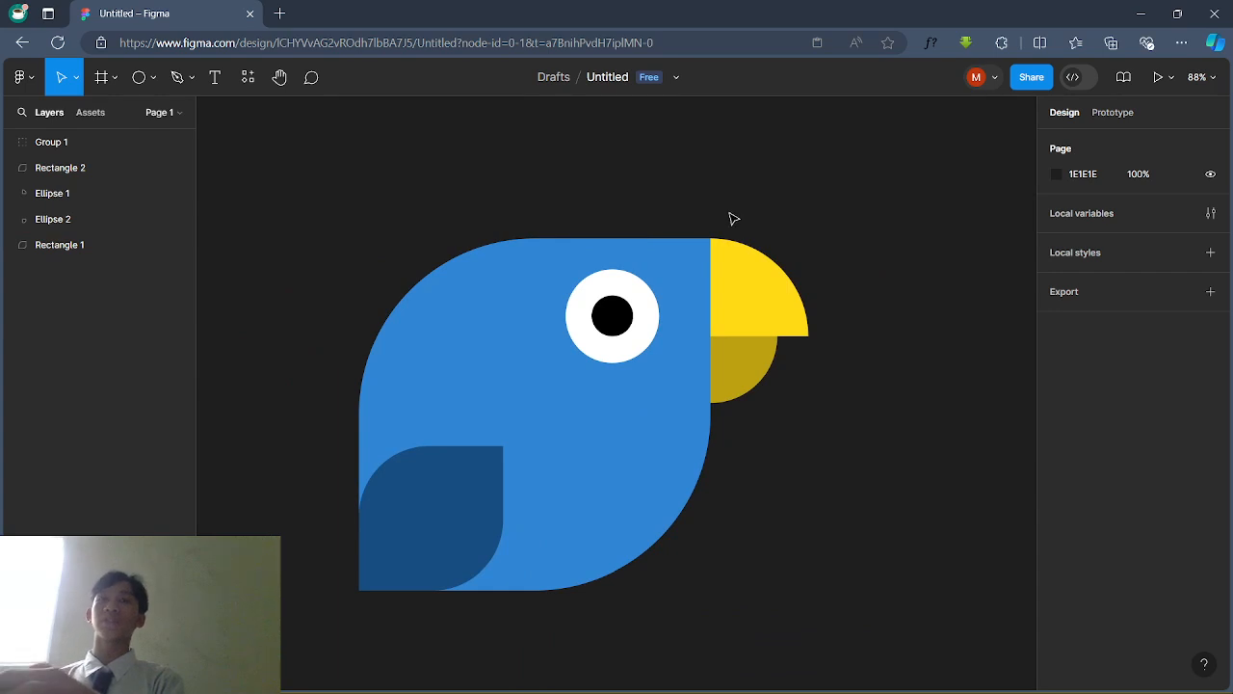
{"action": "scroll", "coordinate": [732, 218], "scroll_direction": "left", "scroll_amount": 1}
{"action": "key", "text": "super"}
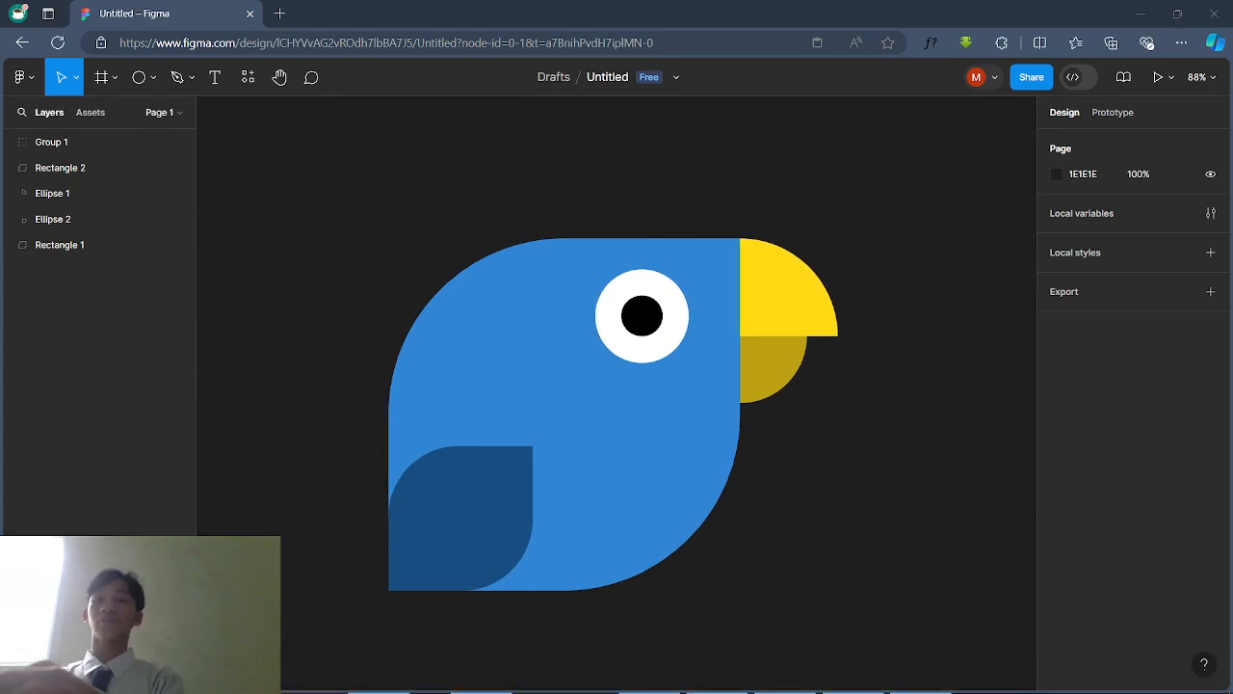